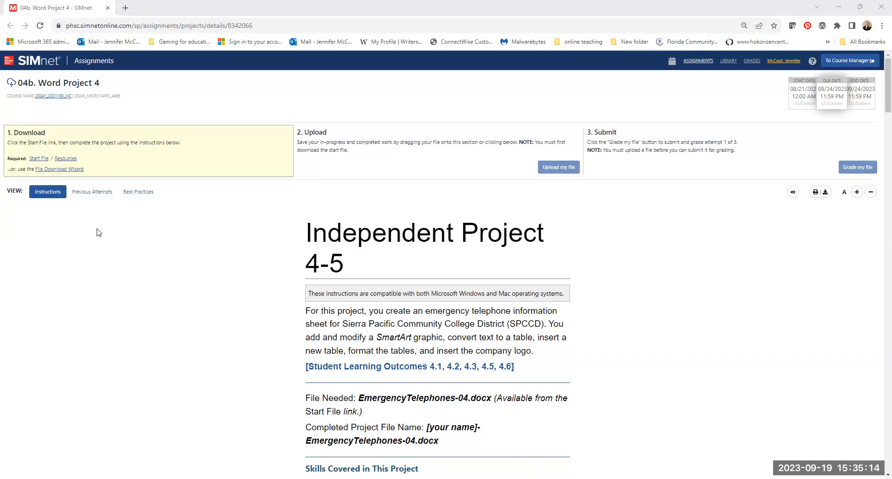
Download the start file and the resources for Word Project 4.
left_click(40, 159)
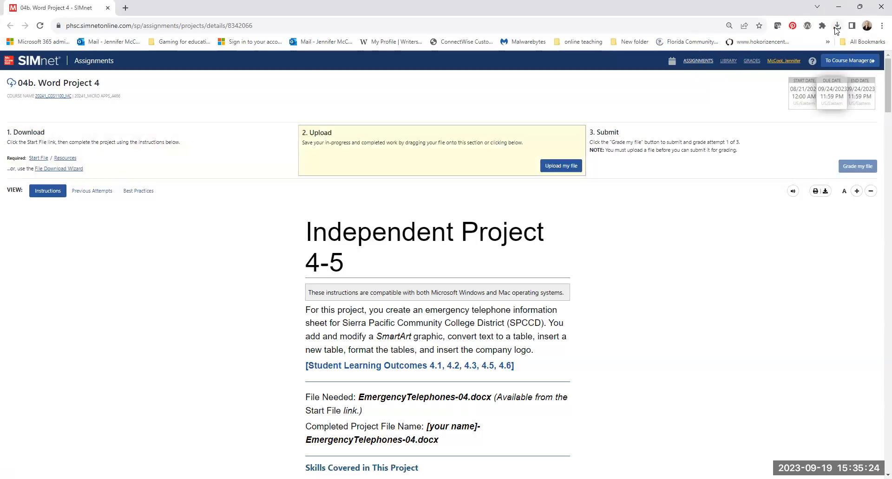
left_click(838, 29)
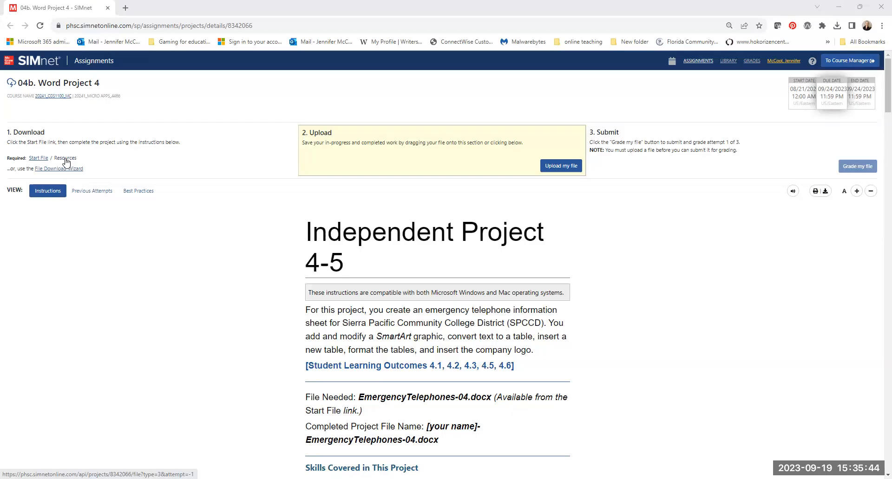
left_click(66, 159)
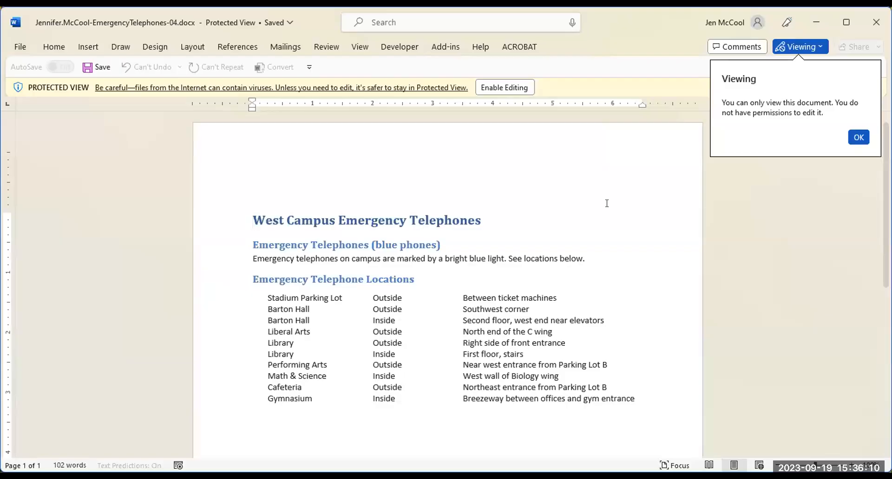
Maximize the EmergencyTelephones-04 document window and enable both editing and the blocked macro content.
left_click(845, 24)
left_click(362, 63)
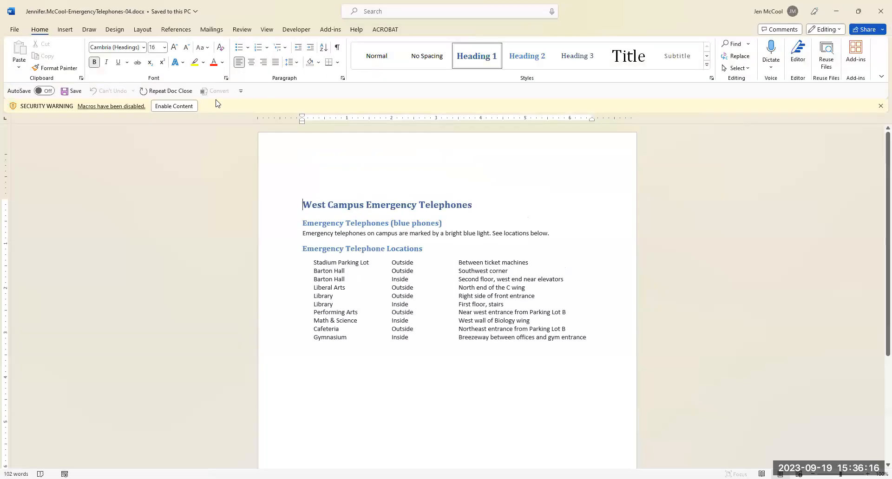
left_click(169, 108)
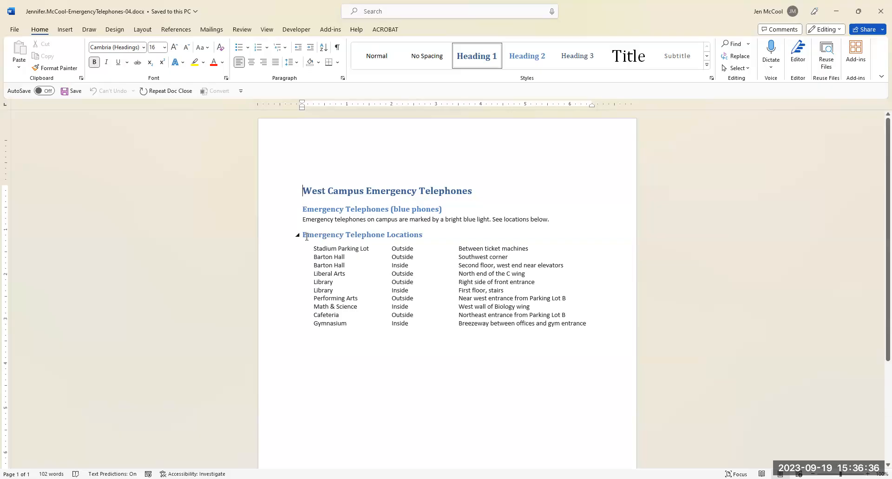
Insert a Vertical Chevron List SmartArt graphic directly before the "Emergency Telephone Locations" heading.
left_click(303, 235)
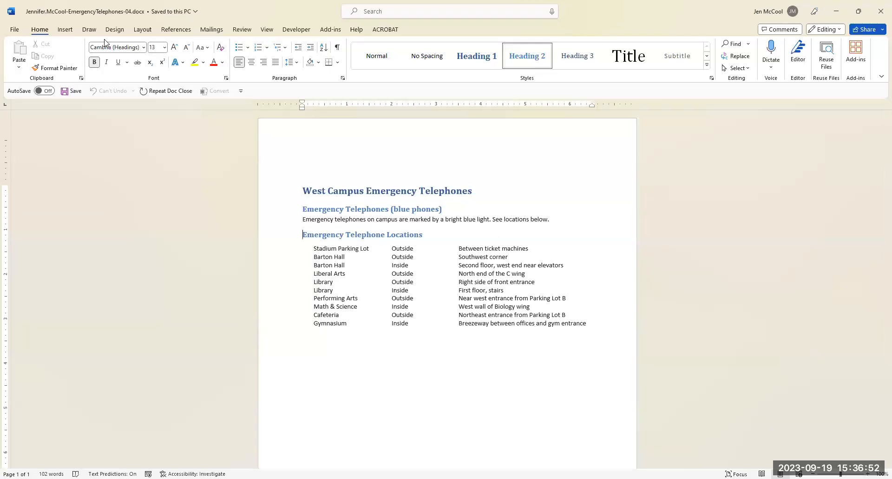
left_click(66, 32)
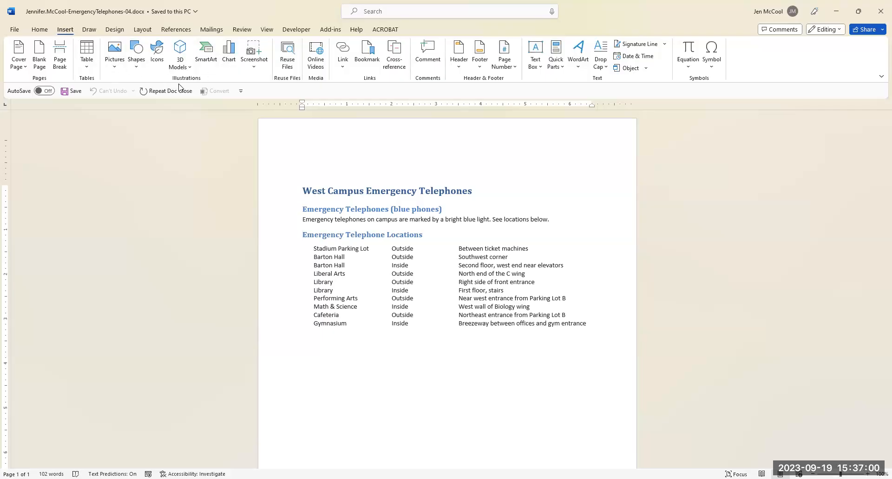
left_click(213, 63)
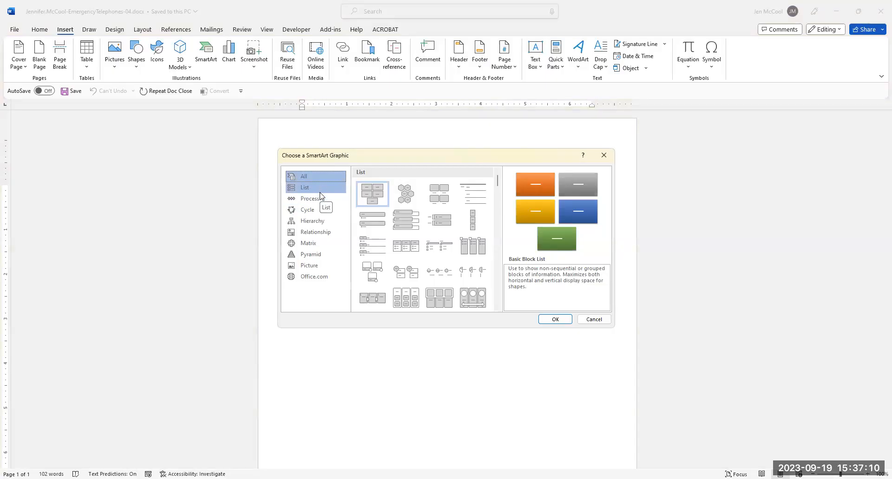
left_click(304, 190)
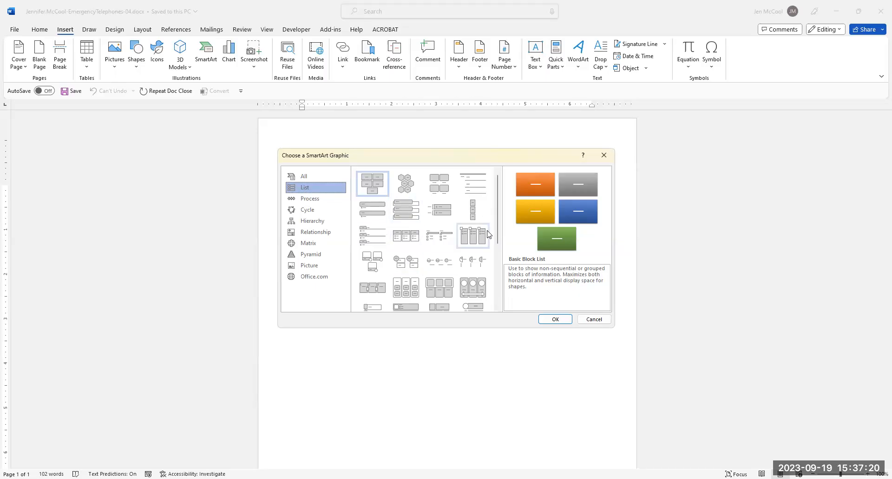
scroll(480, 245, "down", 5)
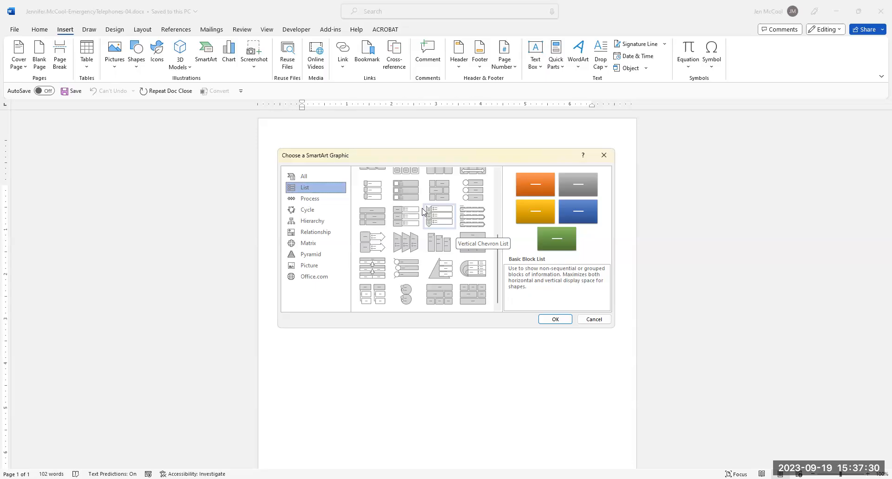
left_click(441, 218)
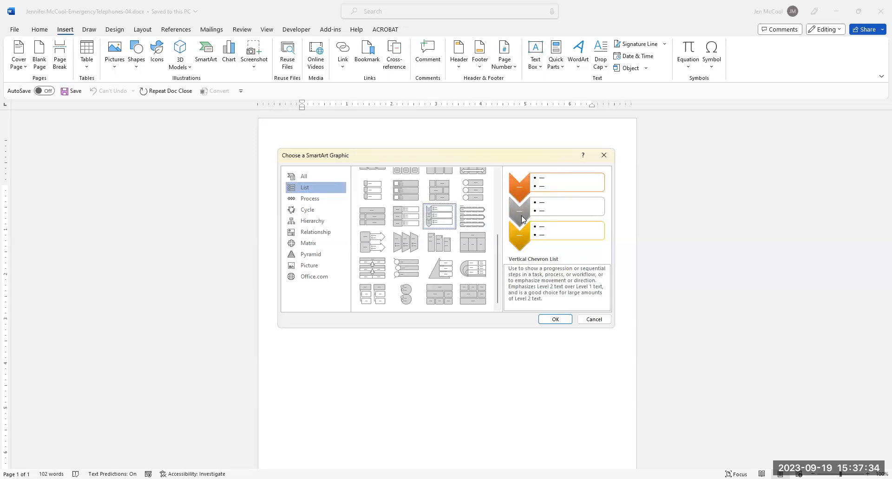
left_click(555, 319)
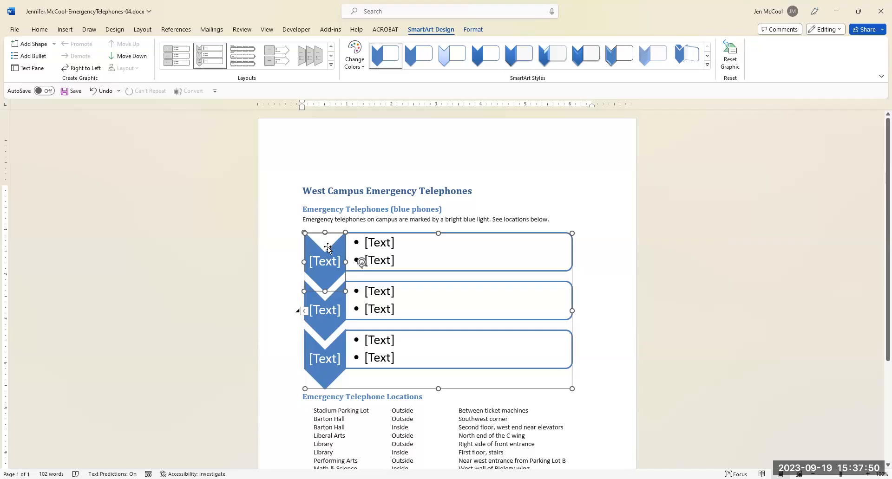
Label the three chevrons of the SmartArt graphic 1, 2 and 3 in order.
left_click(329, 262)
type("1")
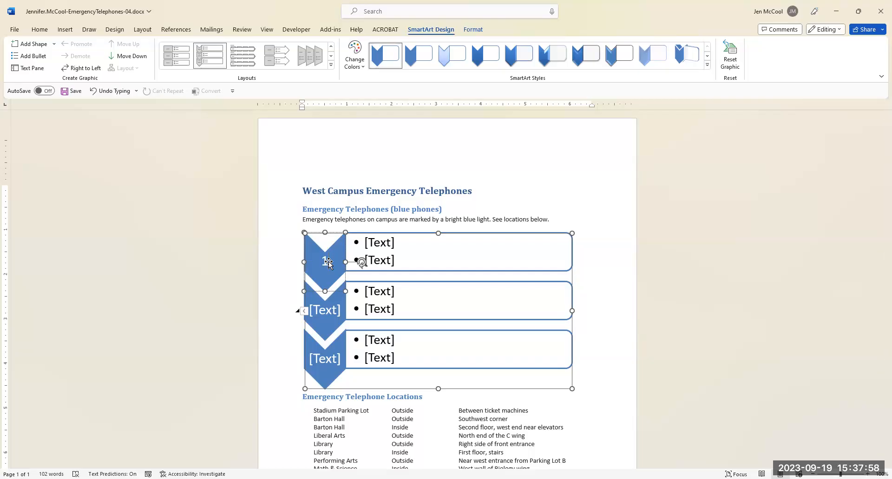
left_click(322, 313)
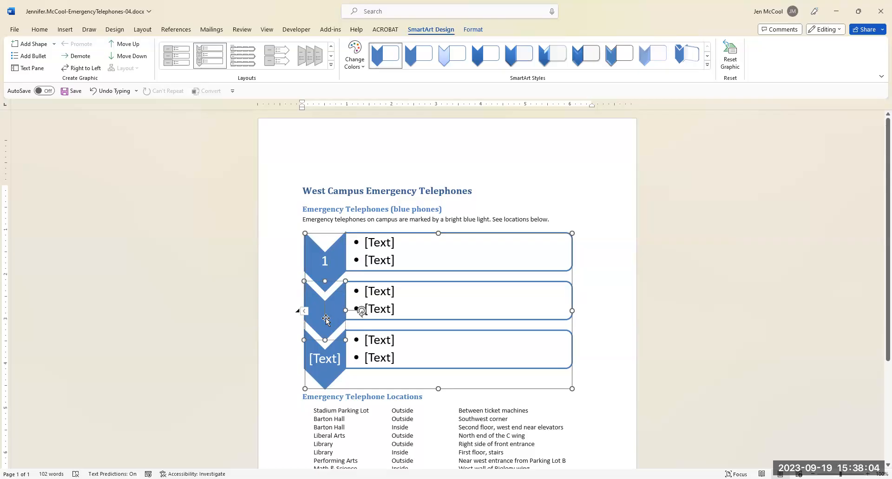
type("2")
left_click(322, 364)
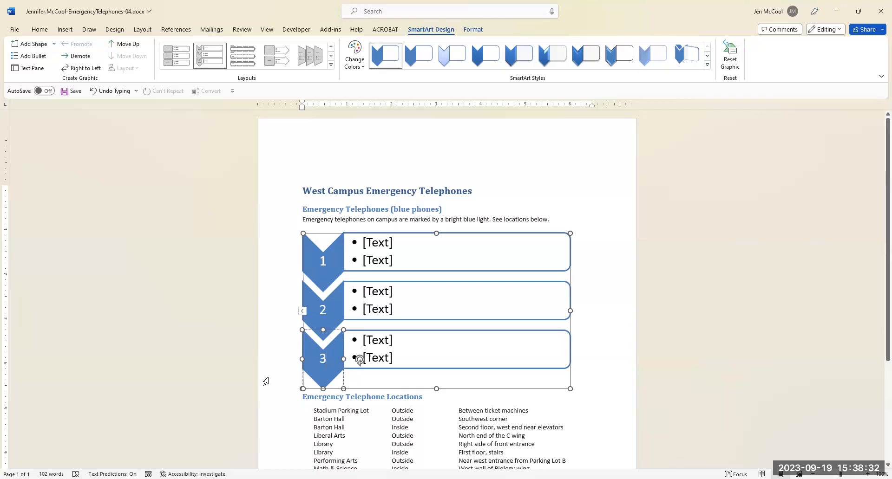
Enter 'Press the "Help" button' as the first bullet beside chevron 1.
left_click(379, 242)
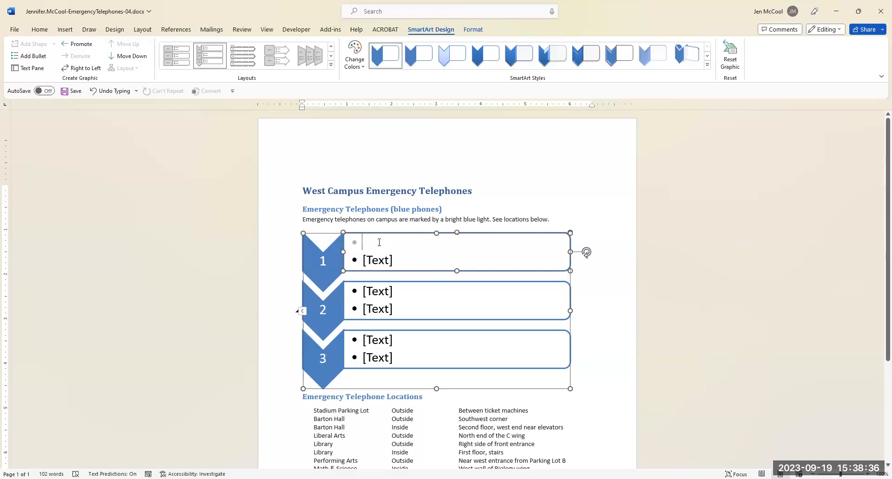
type("Press ")
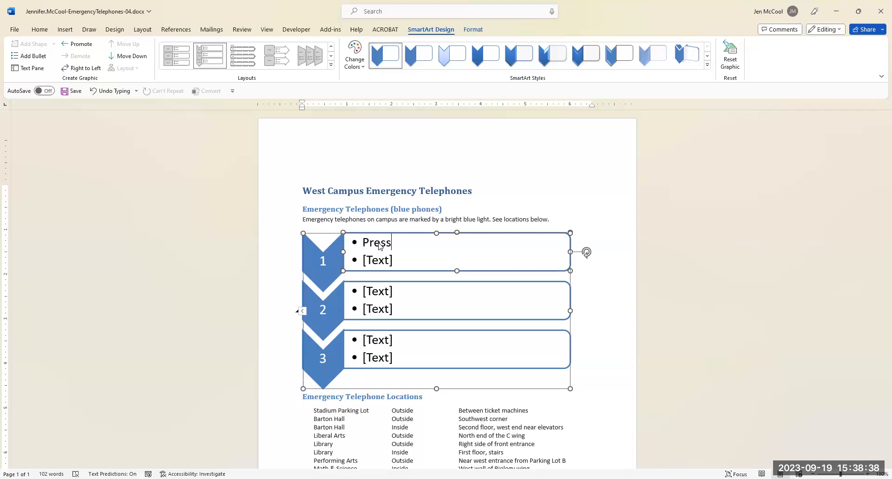
type("the \"Help\" button")
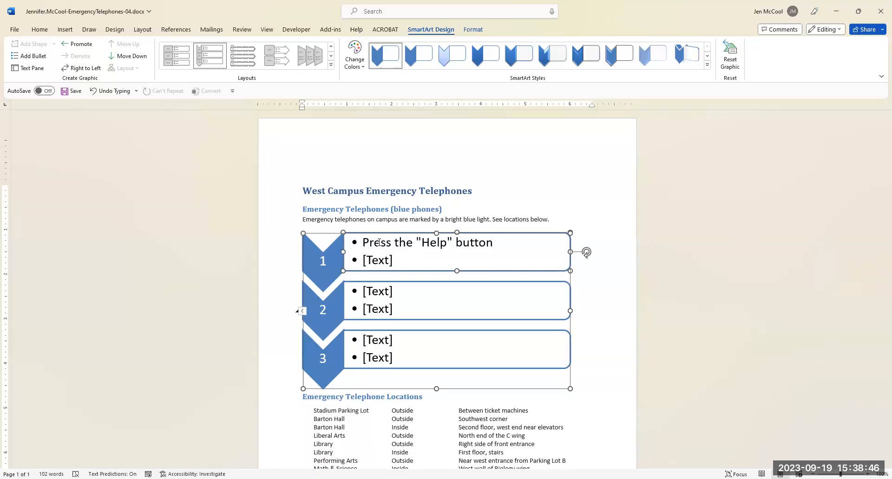
Enter "Speak when the light comes on" as the second bullet beside chevron 1.
left_click(391, 260)
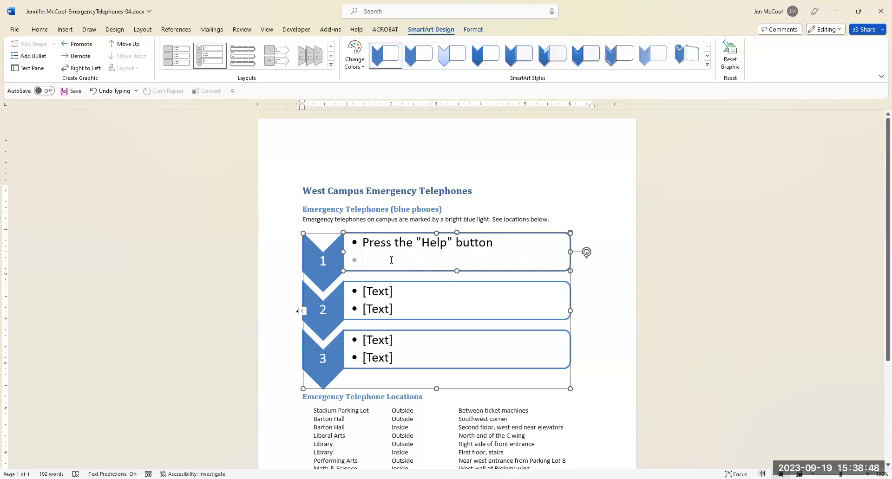
type("Speak when")
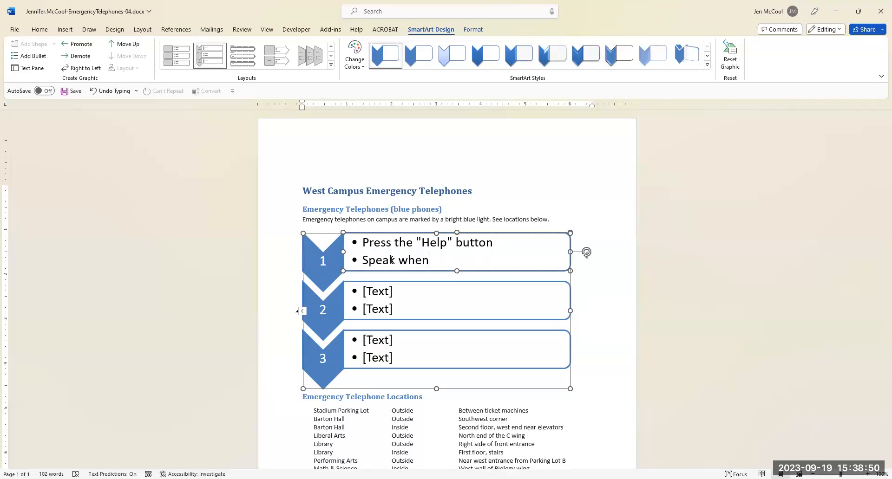
type(" the light come")
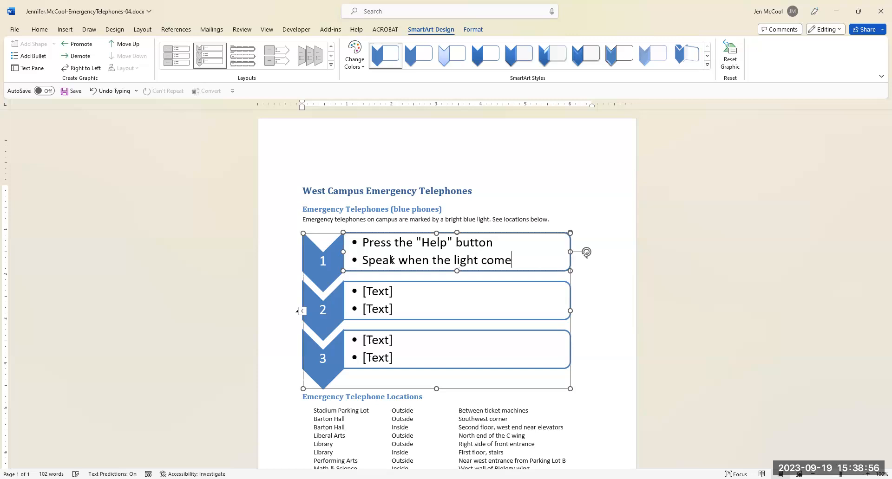
type("s on")
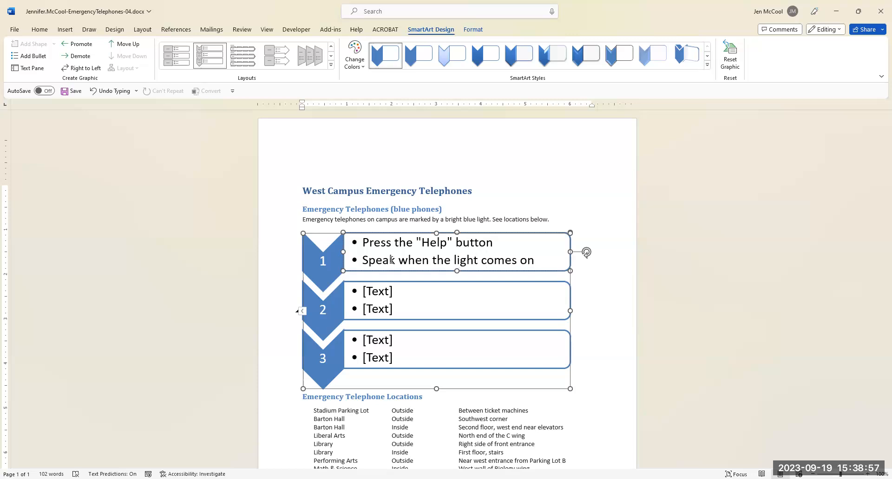
Fill the two bullets beside chevron 2 with "Stay on the line" and "You will be connected with the college police".
left_click(387, 293)
type("Sta")
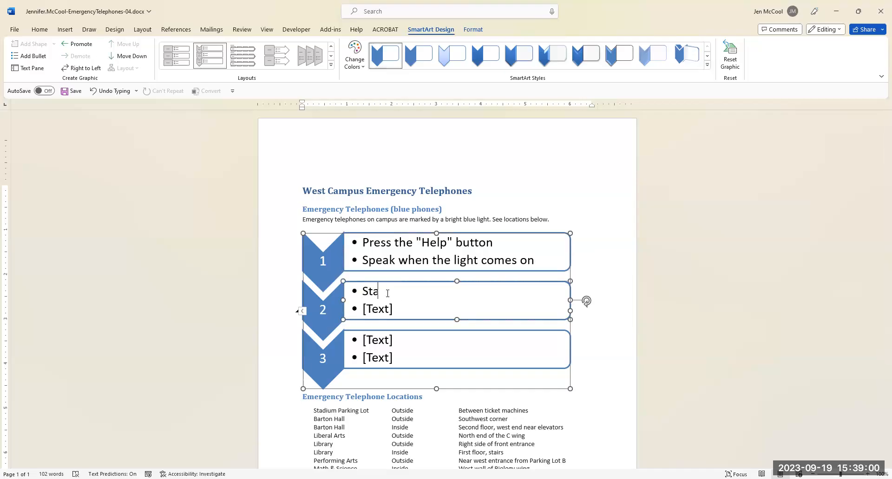
type("y on the line")
left_click(394, 308)
type("You will be connected with the")
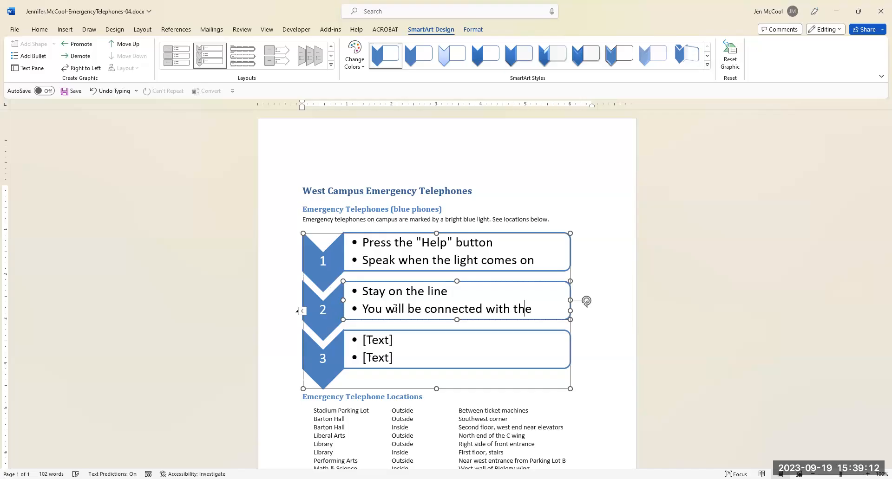
type(" college plo")
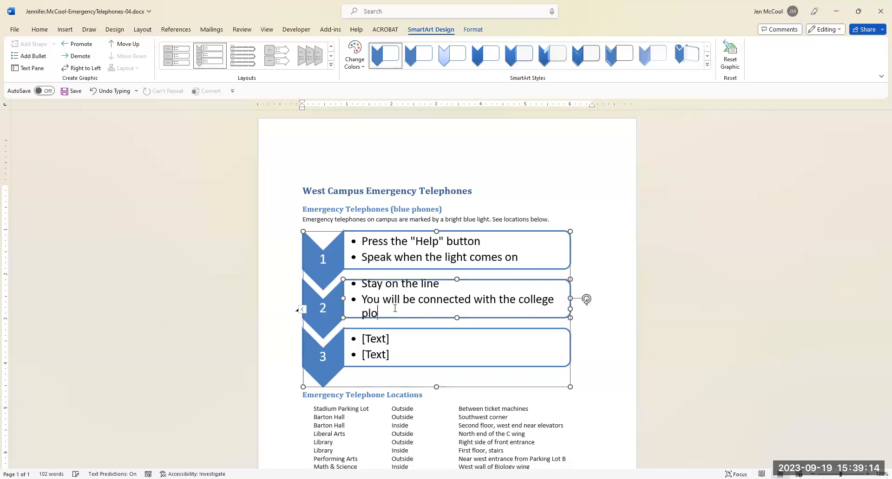
key("BackSpace")
key("BackSpace")
type("olice")
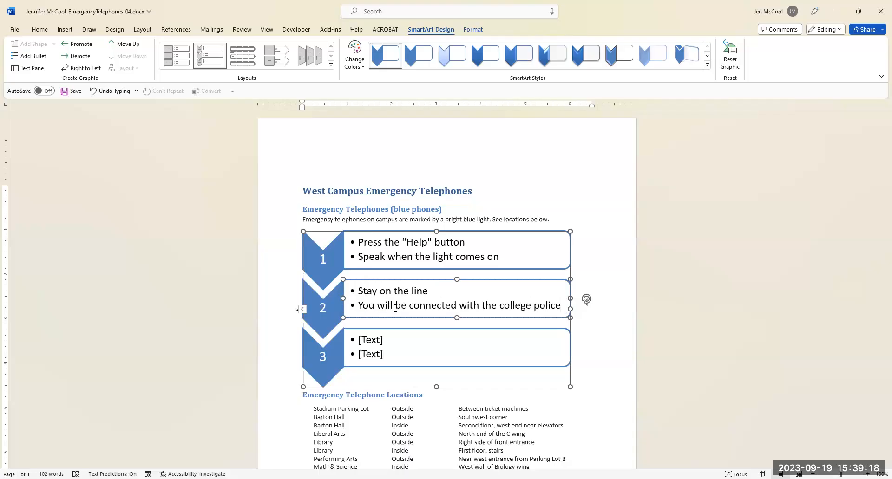
Enter "State clearly the nature of the emergency and your location" beside chevron 3 and delete that box's unused second bullet.
left_click(370, 342)
type("State ce")
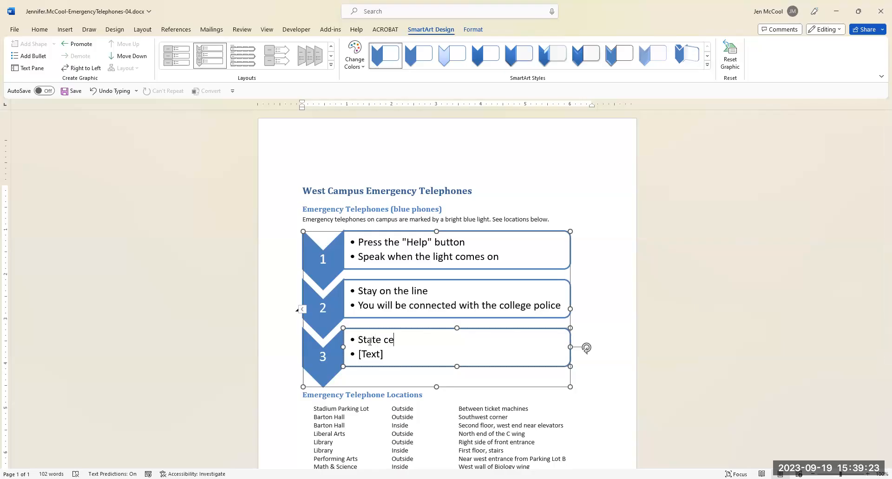
key("BackSpace")
type("learly the nature of the emer")
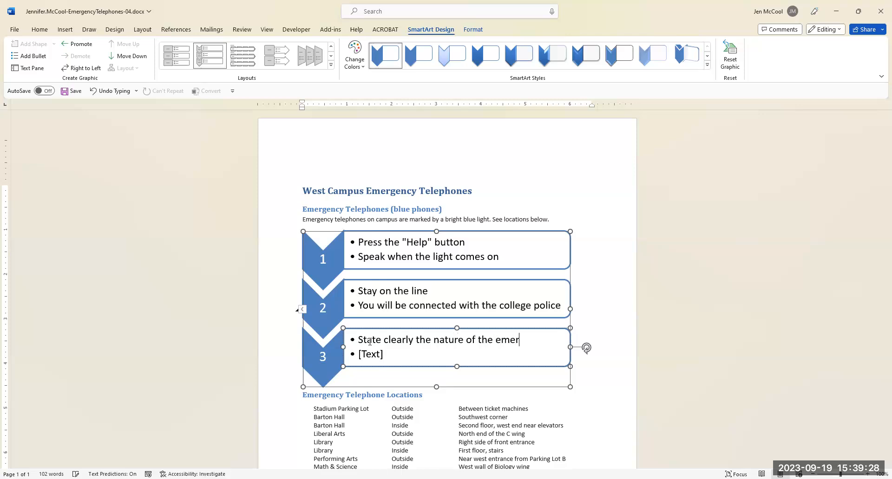
type("gency and your locate")
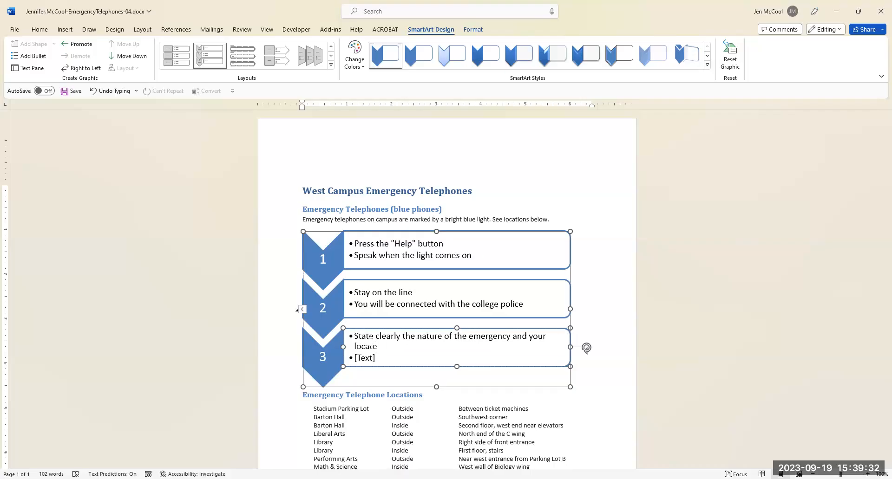
key("BackSpace")
type("ion")
left_click(379, 359)
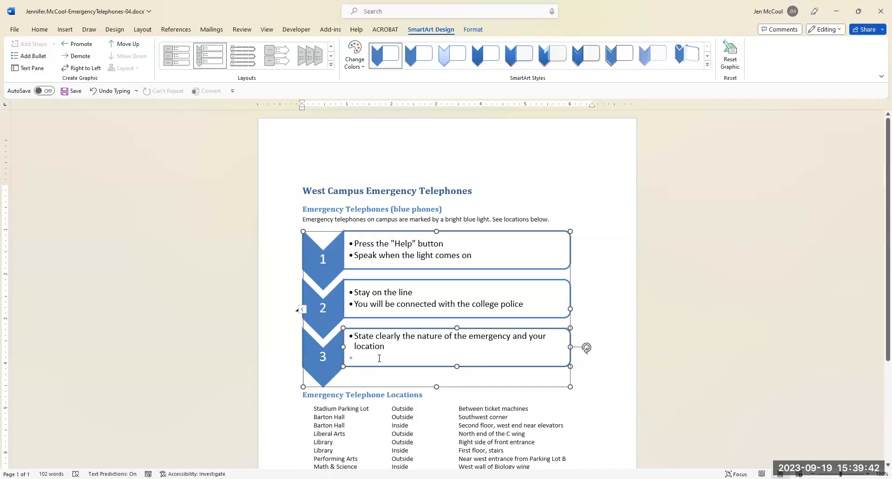
key("BackSpace")
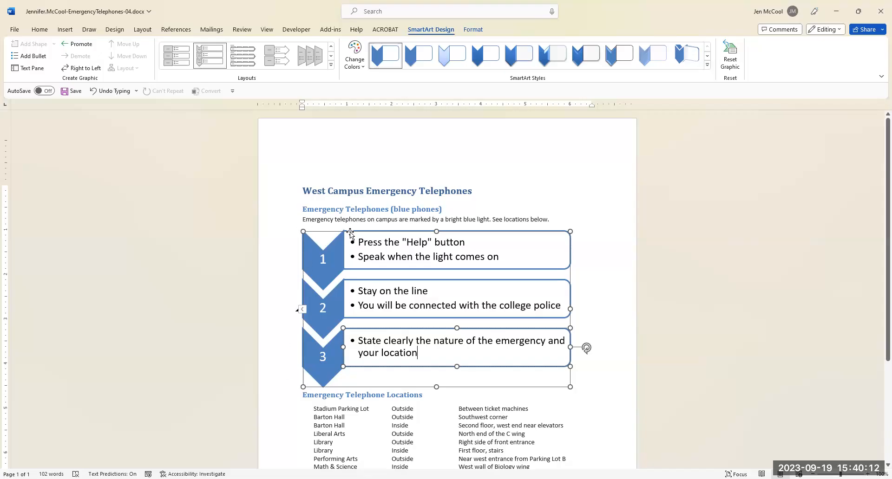
Resize the whole SmartArt graphic to a height of 2.5" and a width of 4.2".
left_click(322, 232)
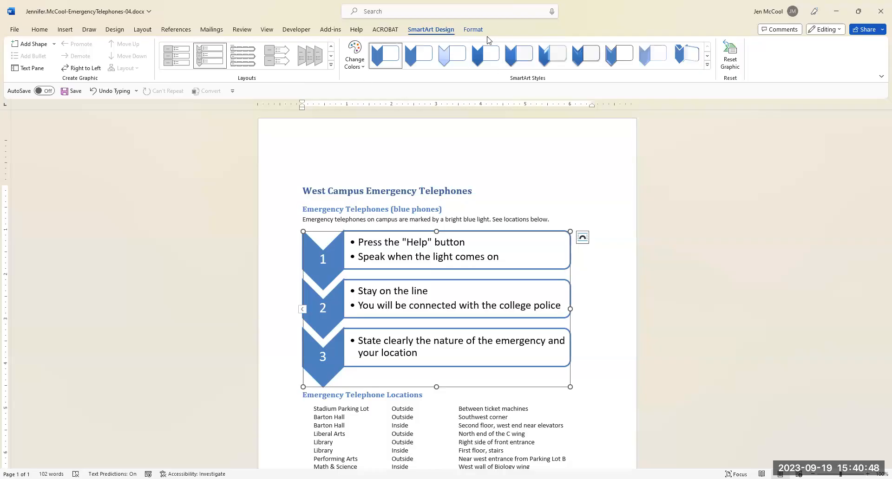
left_click(474, 32)
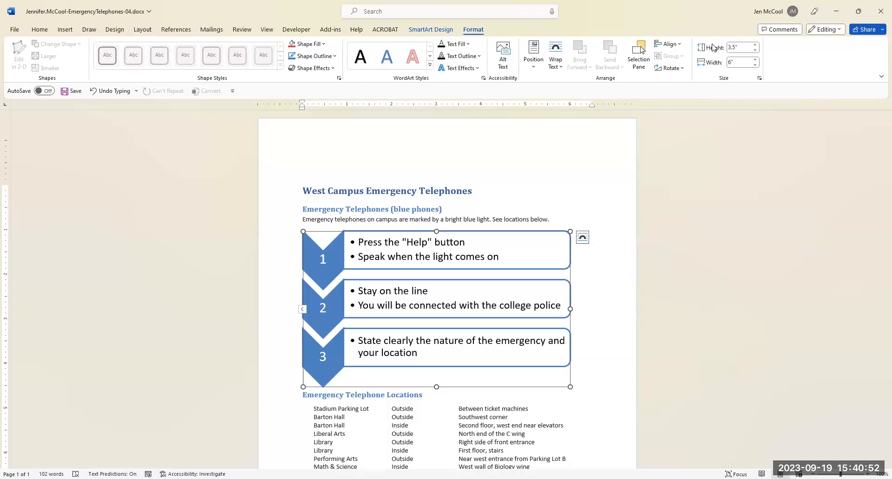
left_click(736, 50)
type("2.5")
left_click(742, 64)
type("4.2")
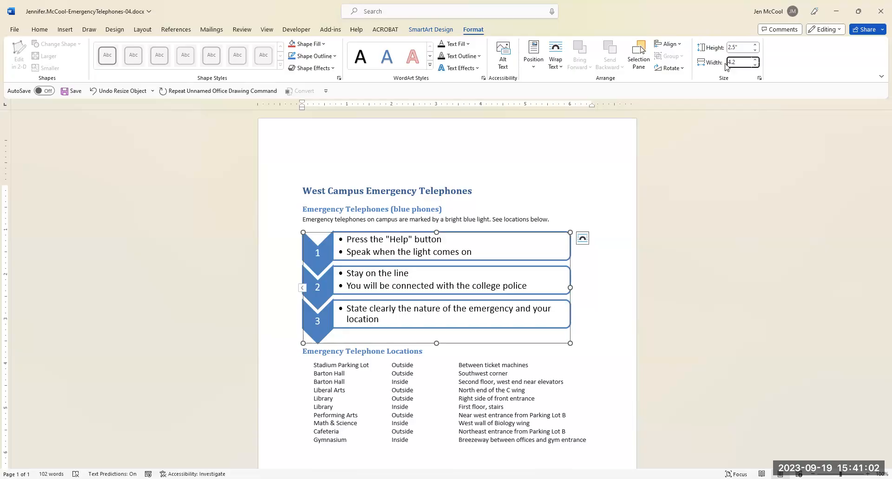
key("Return")
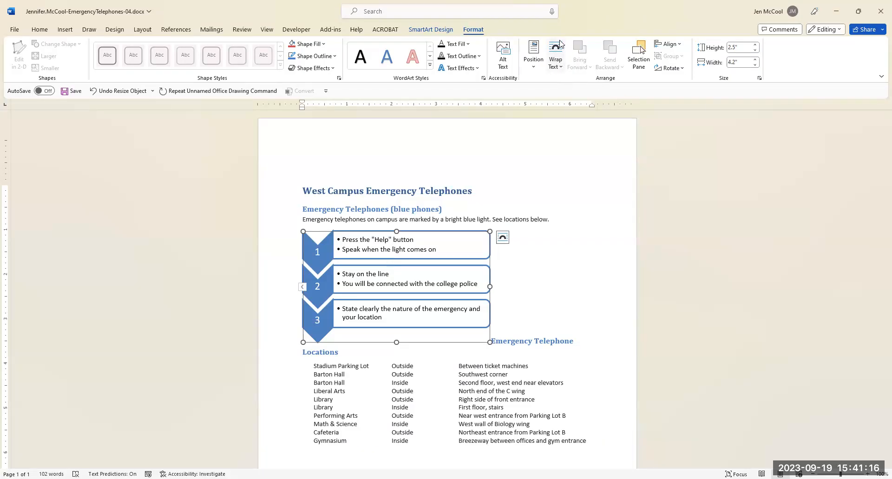
Set the SmartArt graphic's text wrapping to Top and Bottom.
left_click(559, 69)
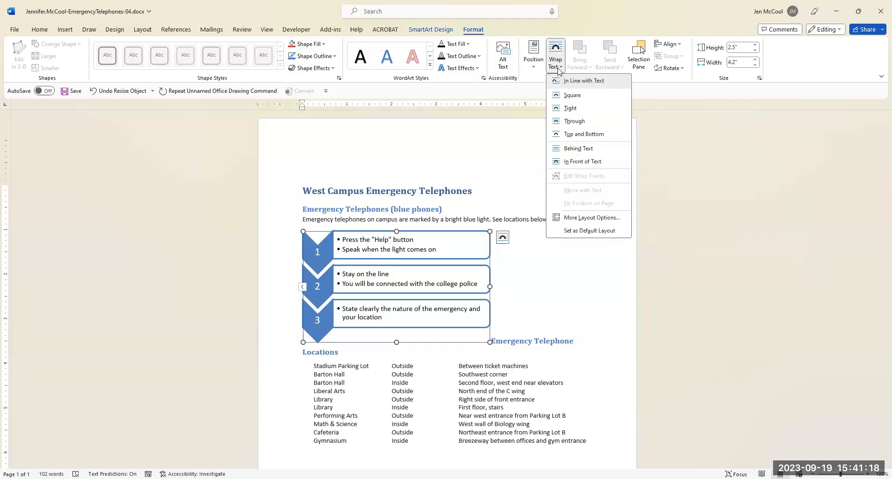
left_click(572, 134)
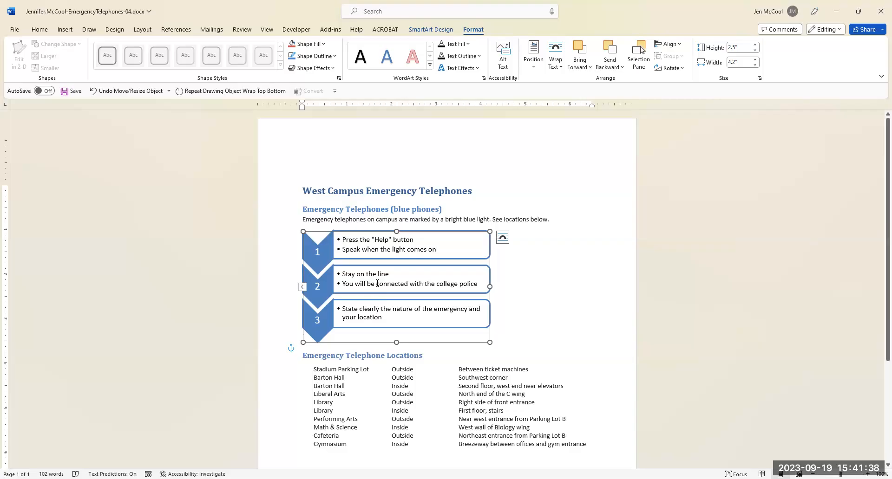
Recolor the SmartArt graphic with Dark 2 Fill and apply the Intense Effect SmartArt style.
left_click(441, 30)
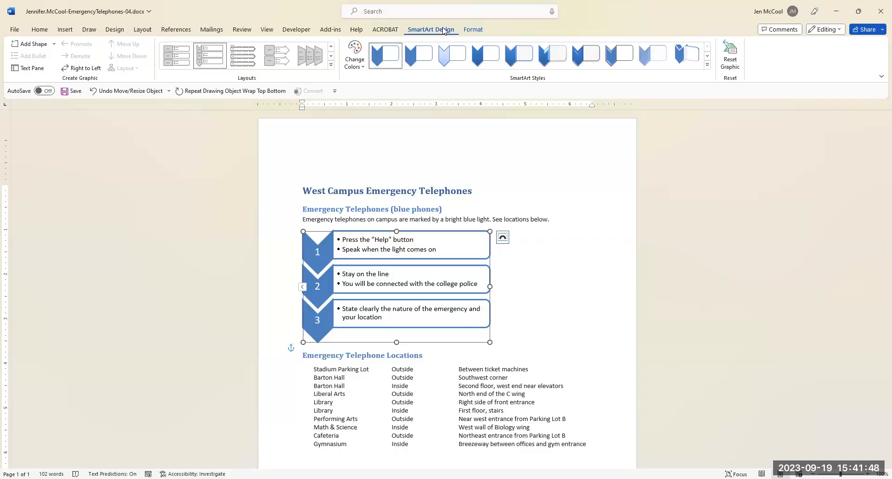
left_click(362, 69)
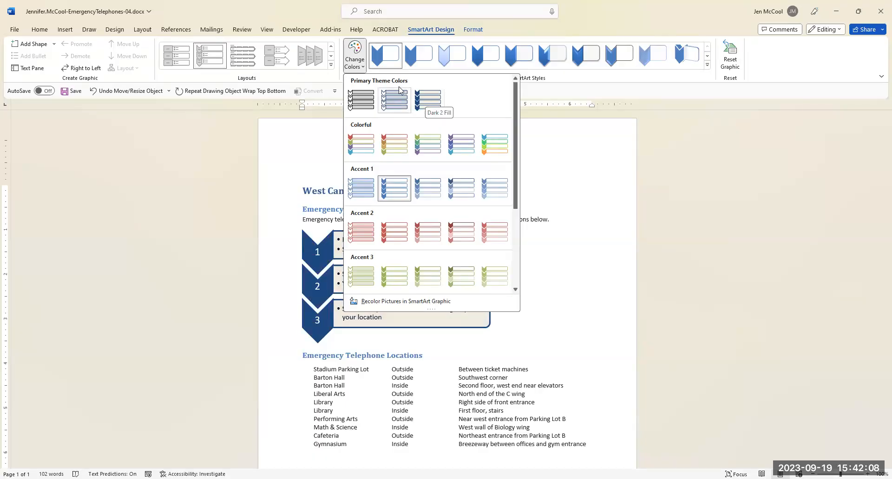
left_click(425, 104)
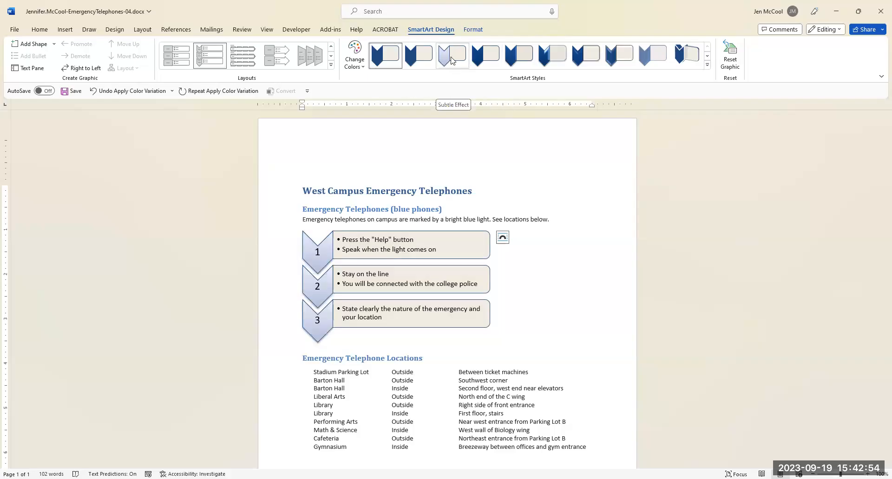
left_click(516, 59)
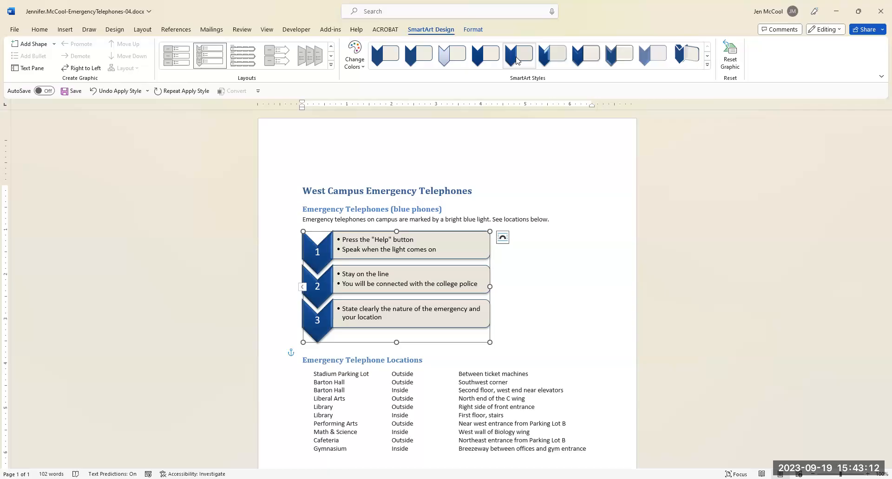
left_click(517, 60)
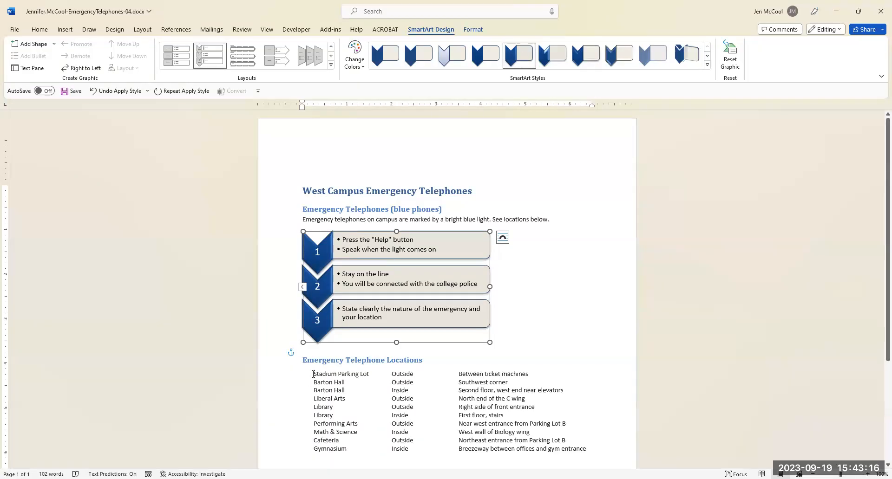
Show the formatting marks and convert the tabbed list under Emergency Telephone Locations into a three-column table, separating text at tabs.
left_click_drag(314, 374, 582, 450)
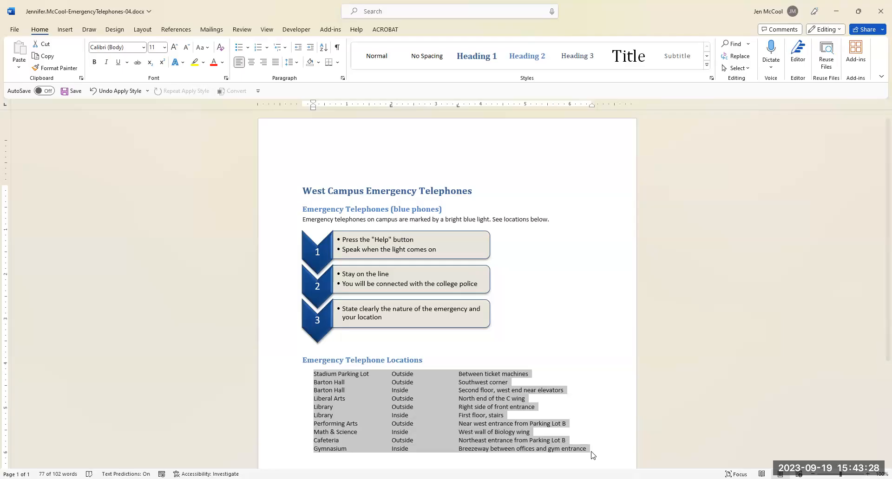
scroll(594, 408, "down", 2)
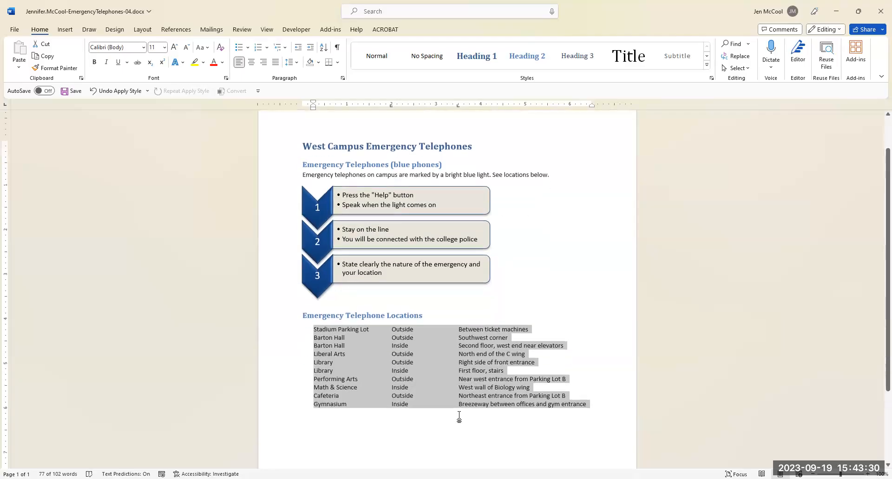
left_click(338, 48)
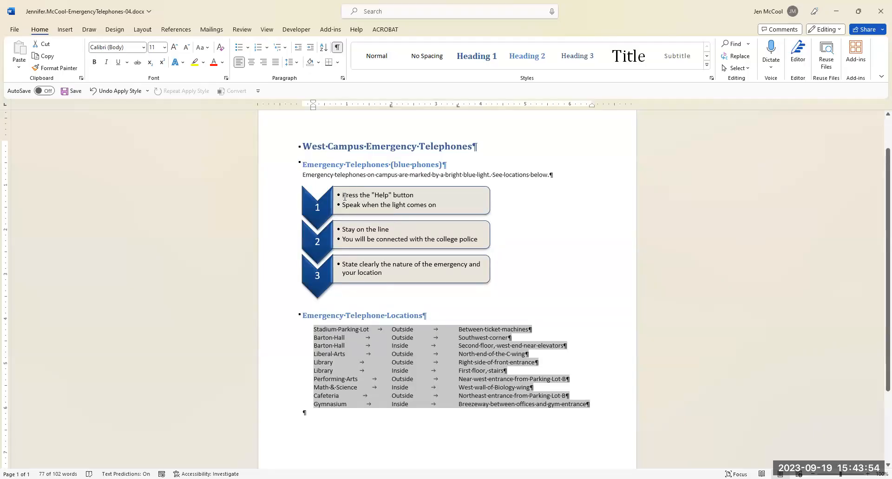
left_click(65, 30)
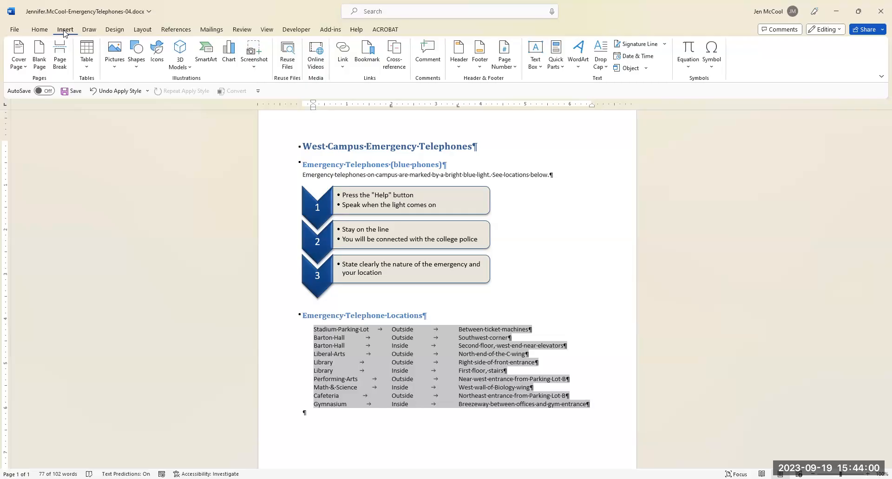
left_click(87, 71)
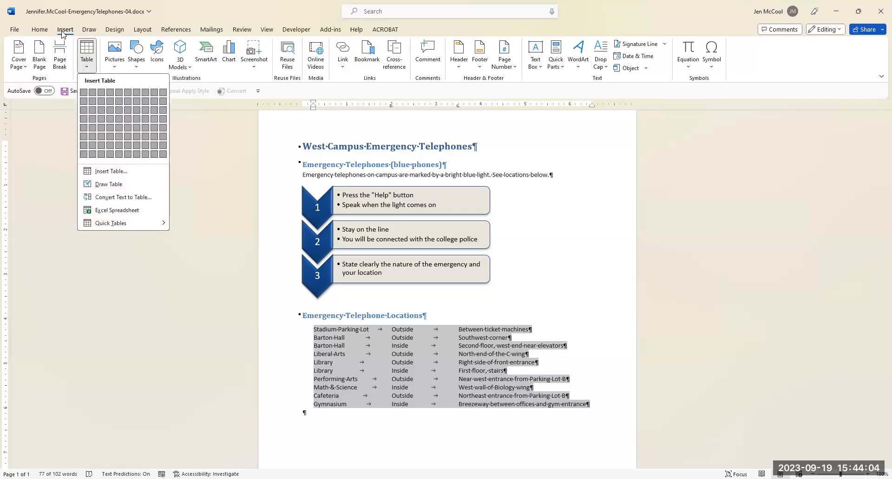
left_click(85, 71)
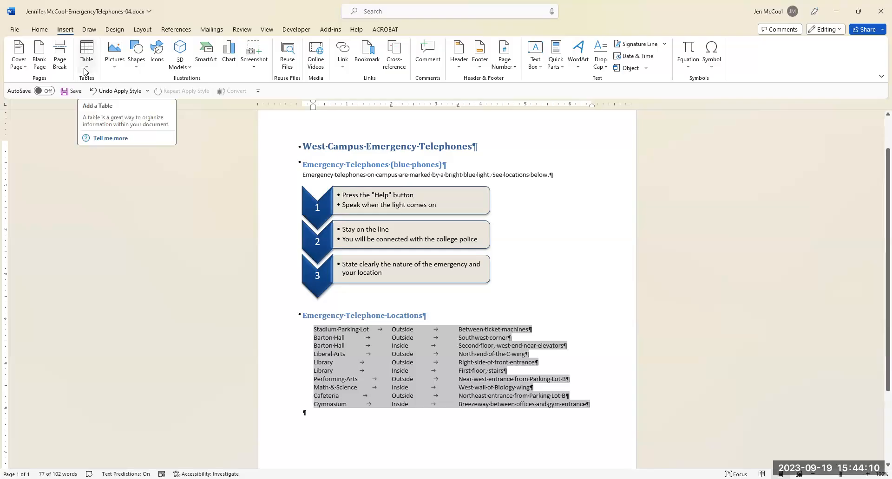
left_click(85, 70)
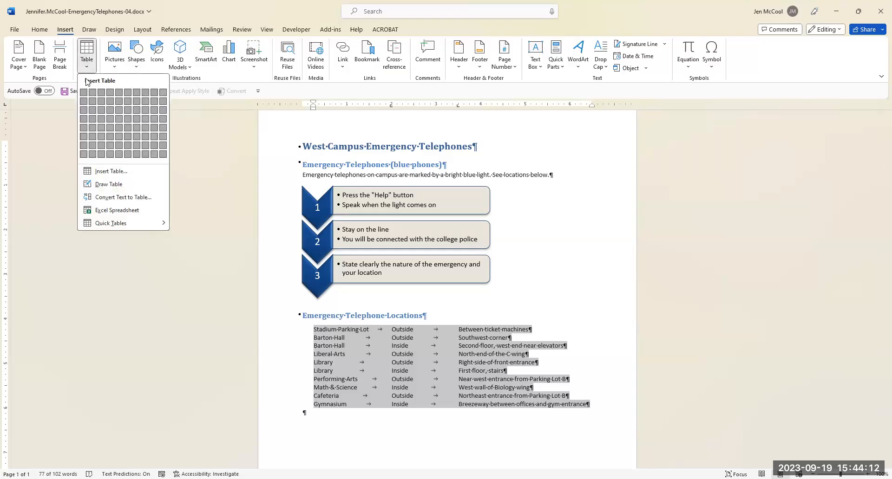
left_click(120, 203)
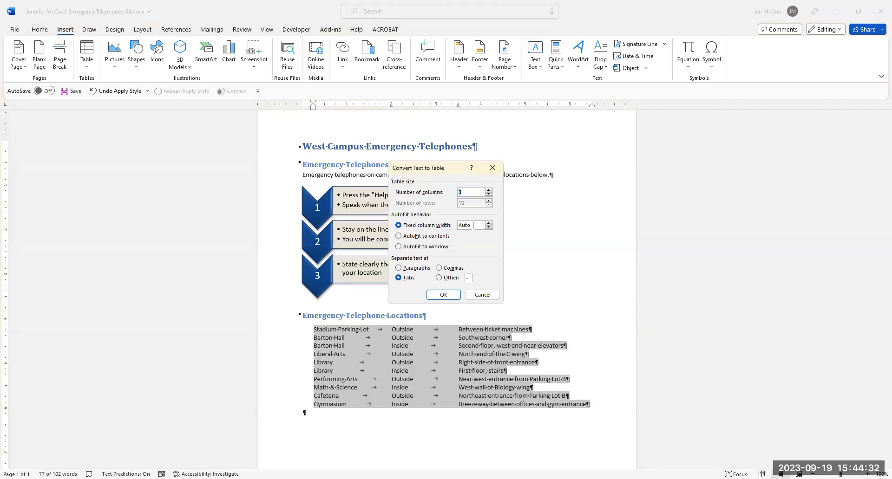
left_click(443, 295)
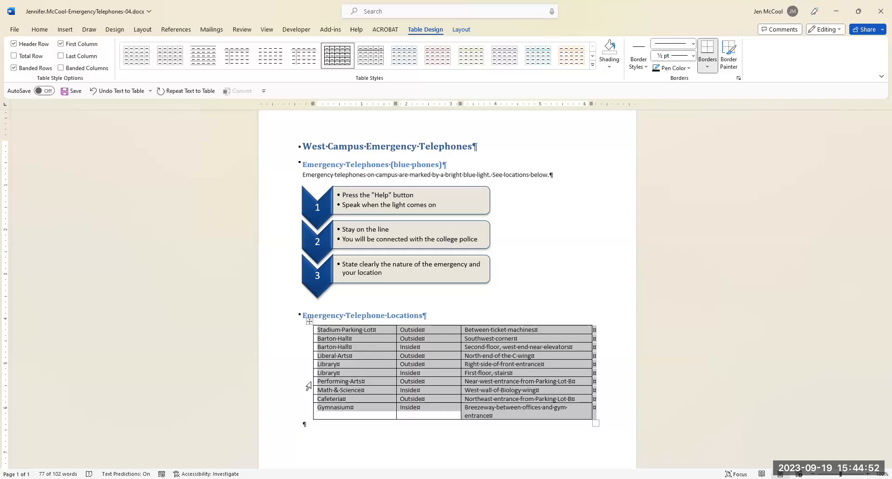
Sort the whole locations table by Column 1 as text in ascending order.
left_click(310, 322)
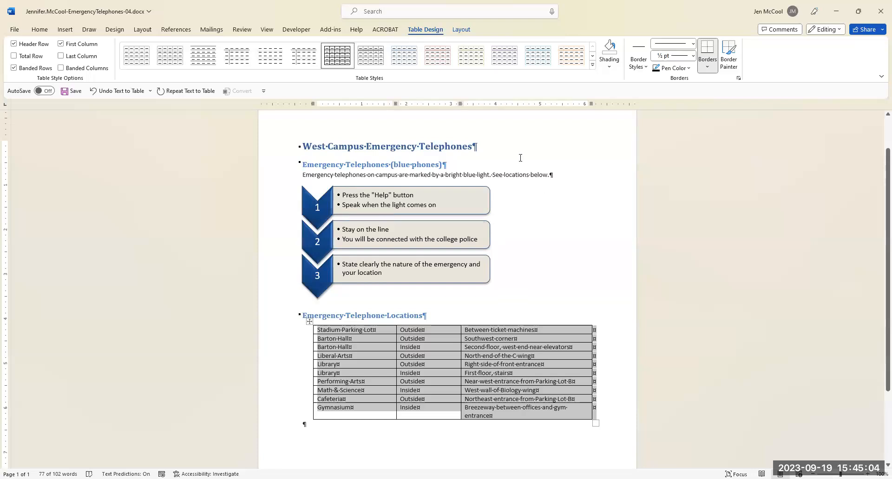
left_click(461, 30)
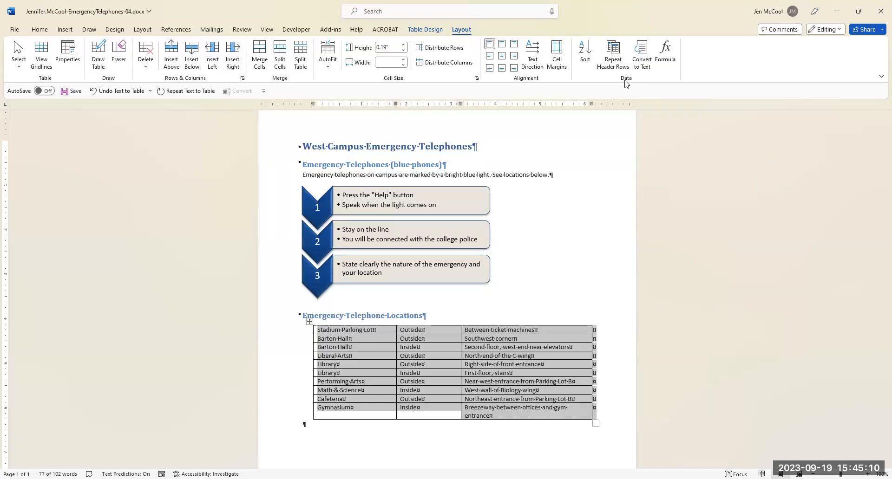
left_click(585, 54)
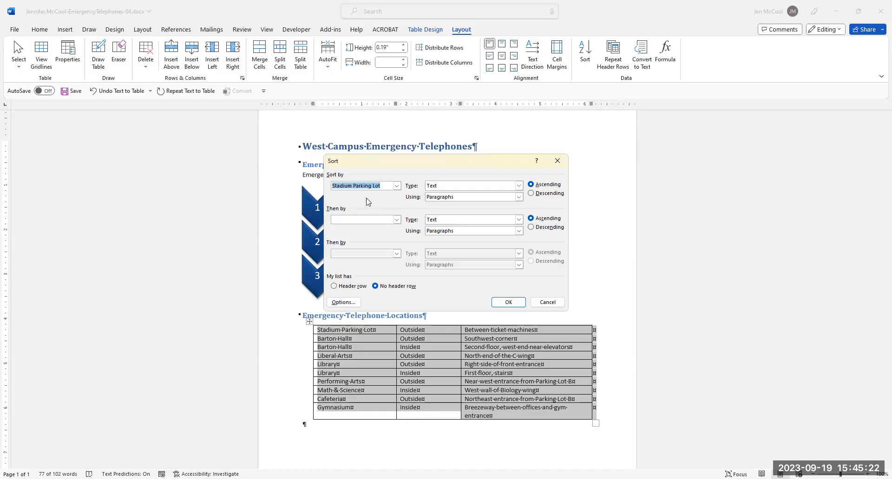
left_click(384, 185)
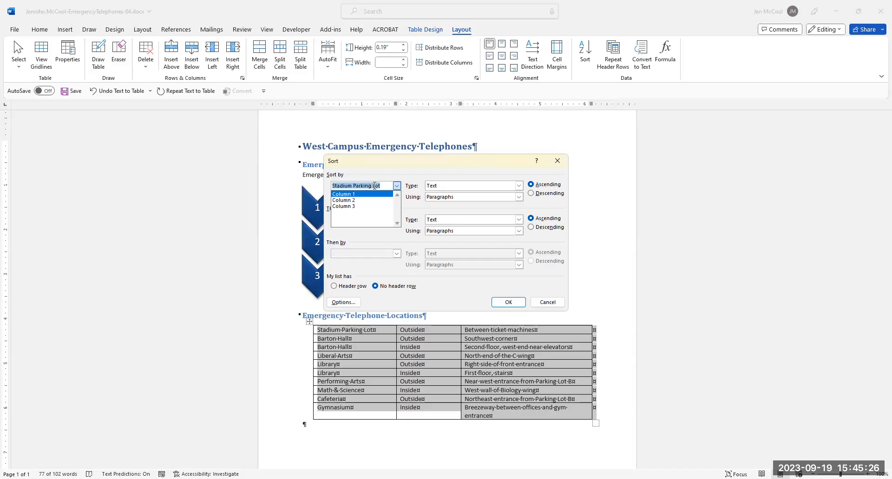
left_click(344, 194)
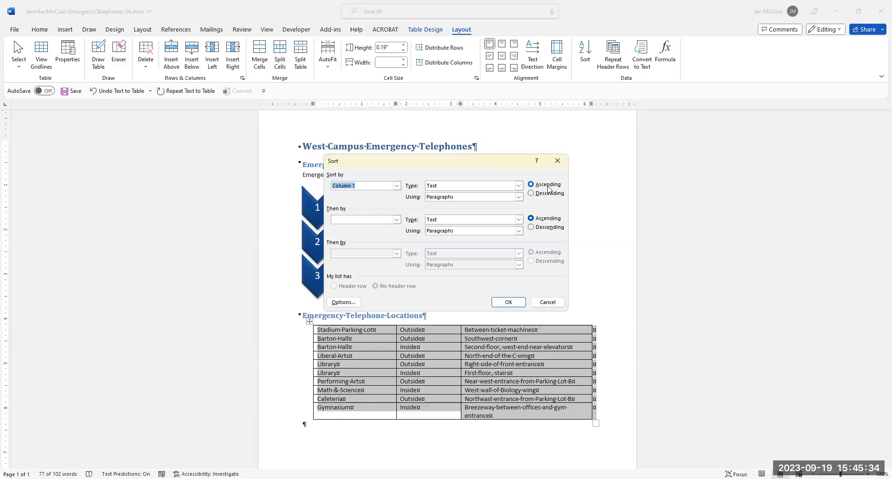
left_click(523, 306)
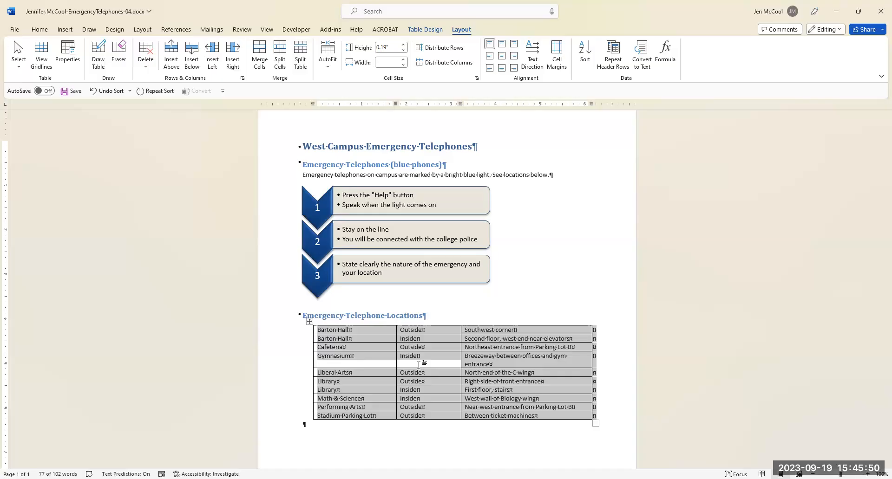
Insert a row above the table's first row and merge its three cells into one.
left_click(318, 331)
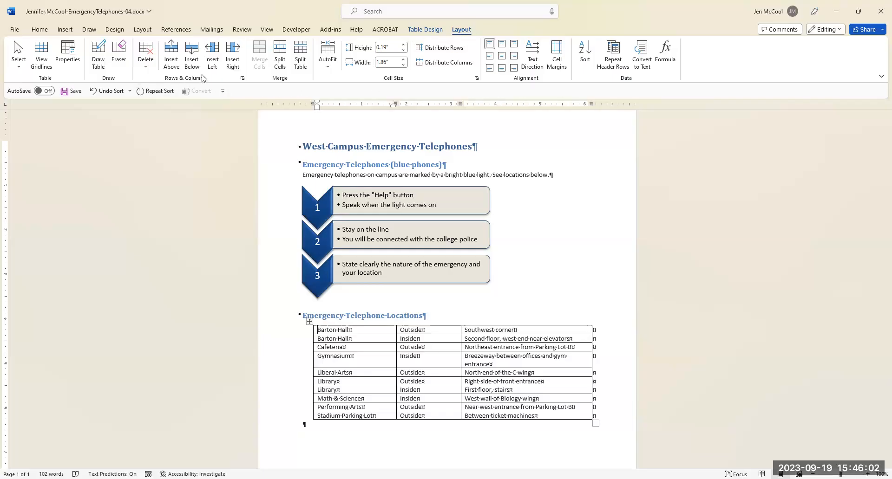
left_click(171, 57)
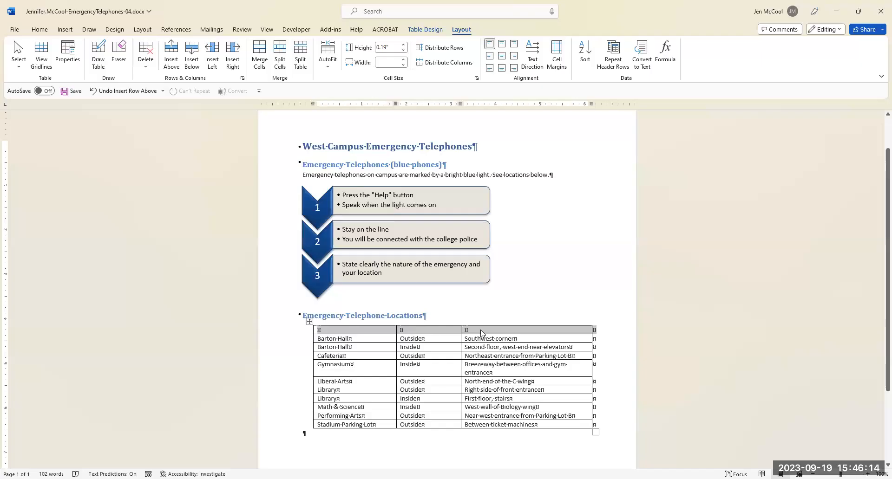
left_click(504, 314)
left_click_drag(324, 330, 490, 334)
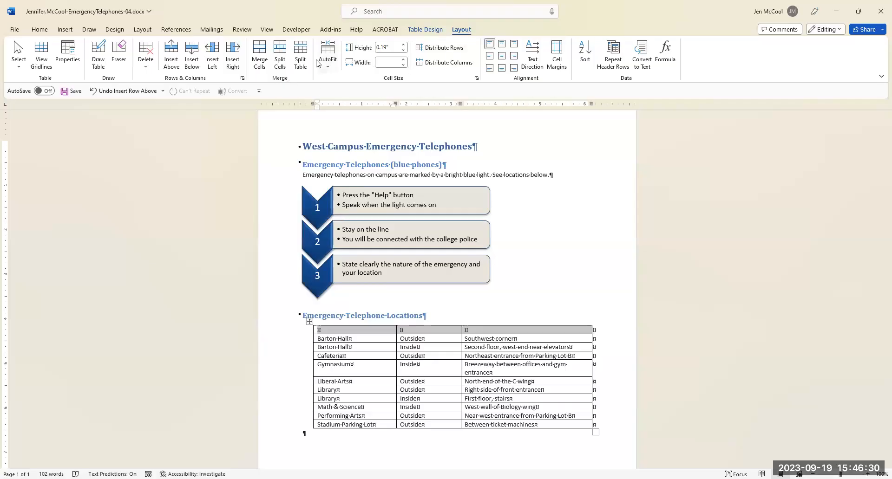
left_click(259, 52)
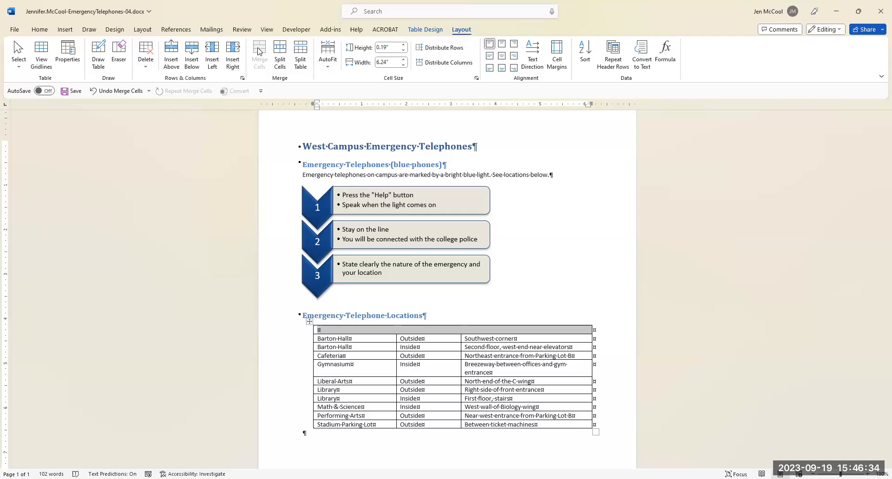
Enter "Blue Emergency Telephones" in the merged first row of the table.
left_click(325, 330)
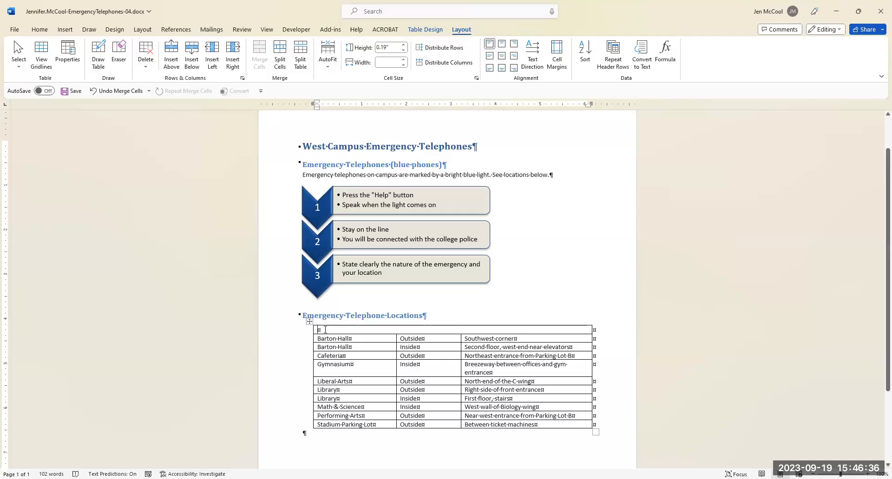
type("Blue")
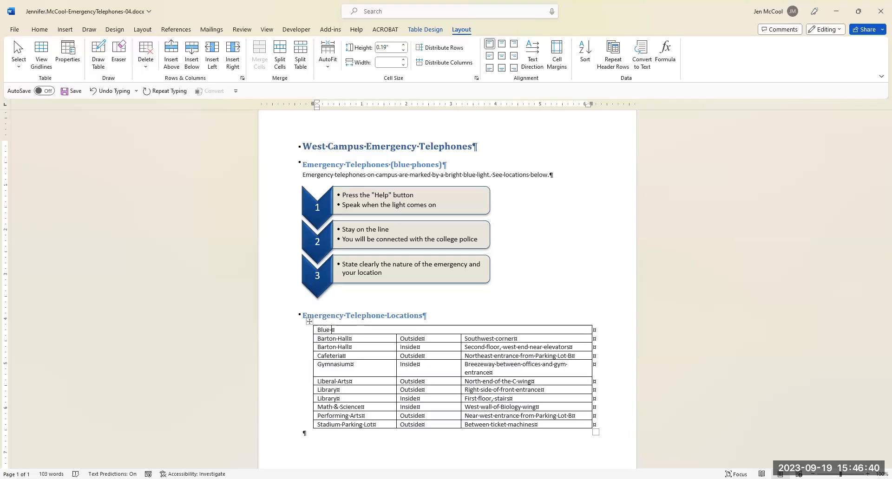
type(" Emergency Telephones")
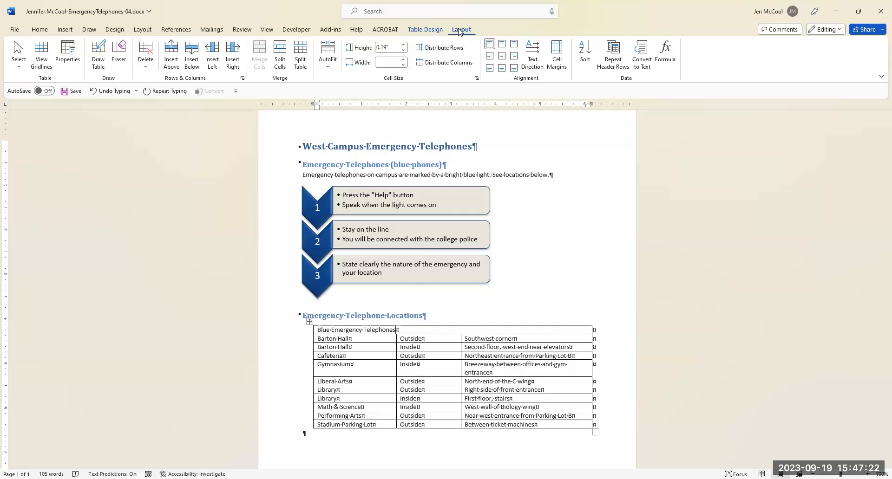
Apply the List Table 2 table style to the locations table.
left_click(424, 29)
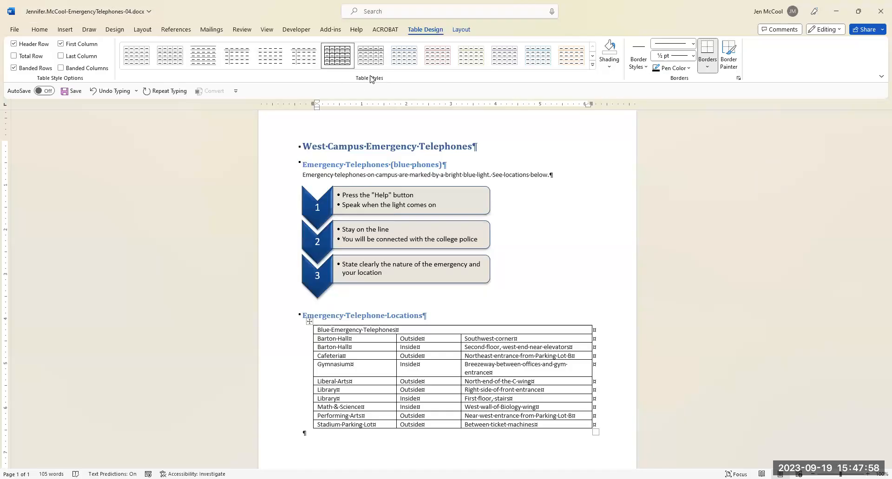
left_click(593, 66)
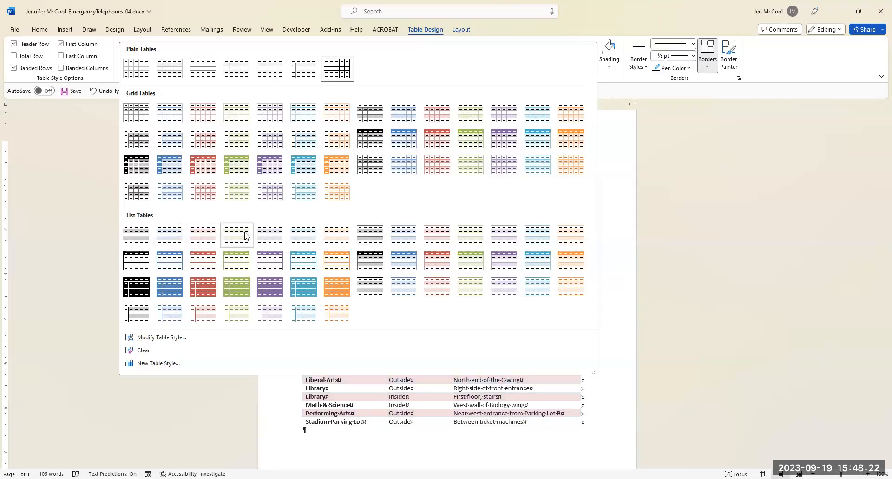
left_click(372, 237)
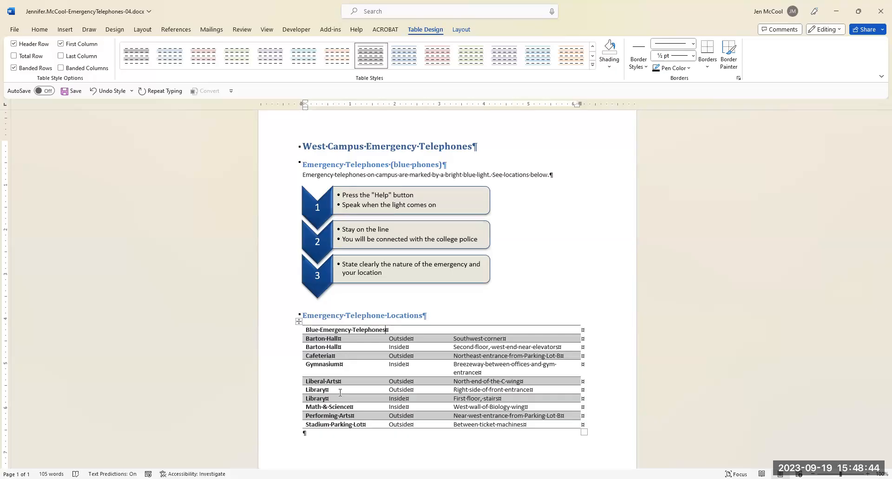
left_click(298, 322)
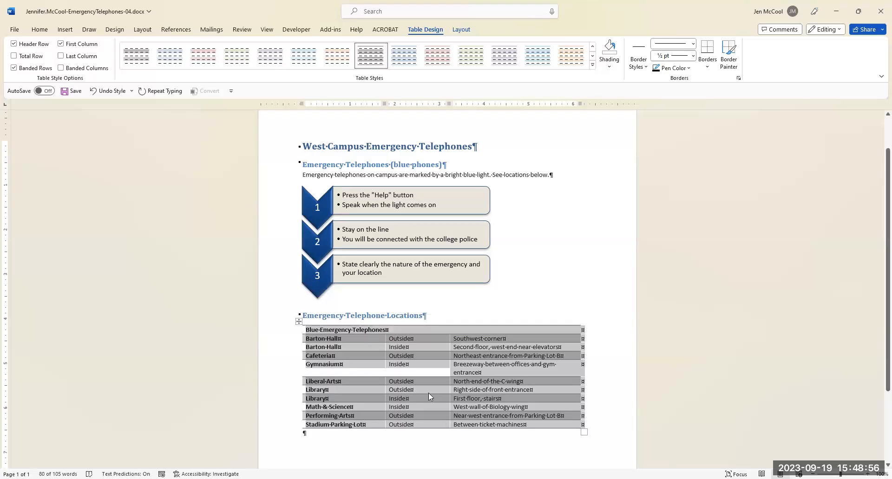
left_click(461, 30)
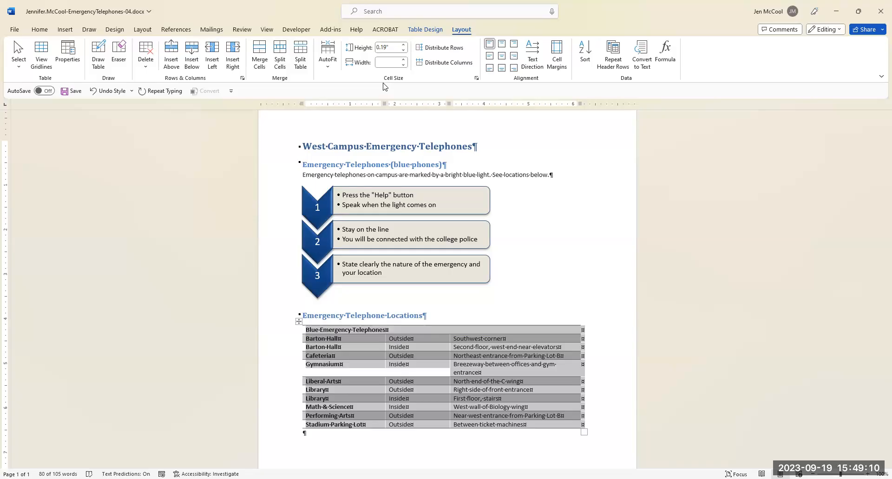
left_click(476, 79)
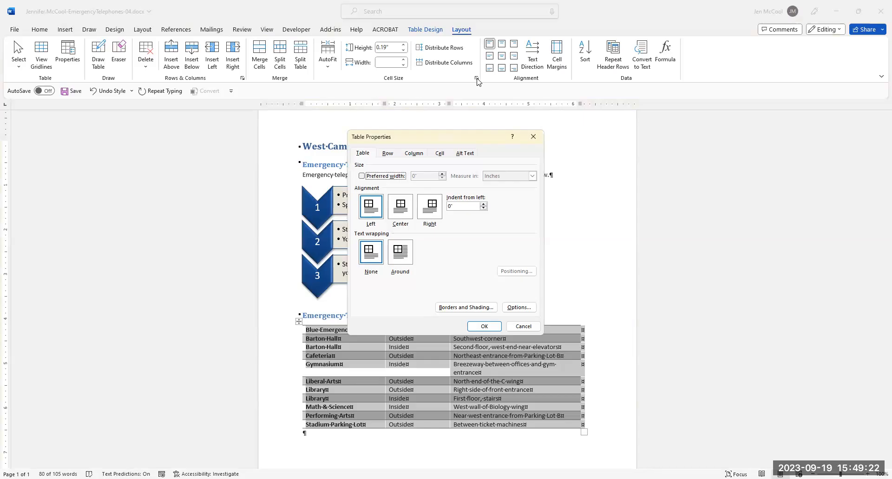
left_click(388, 154)
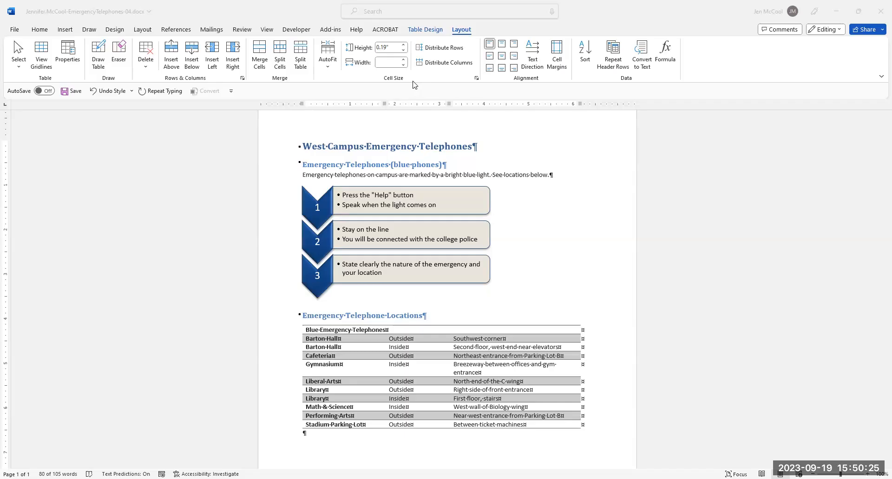
Set the locations table's default cell margins to 0.04" top and bottom and 0.1" left and right.
left_click(298, 323)
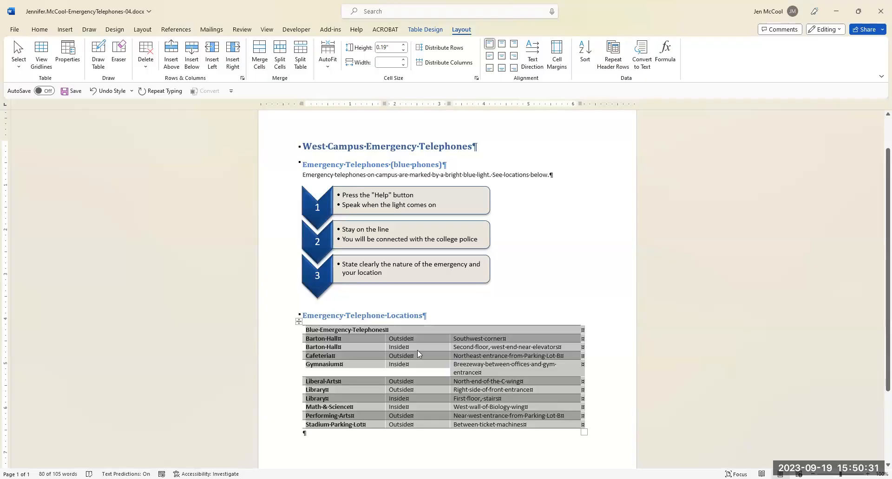
left_click(558, 62)
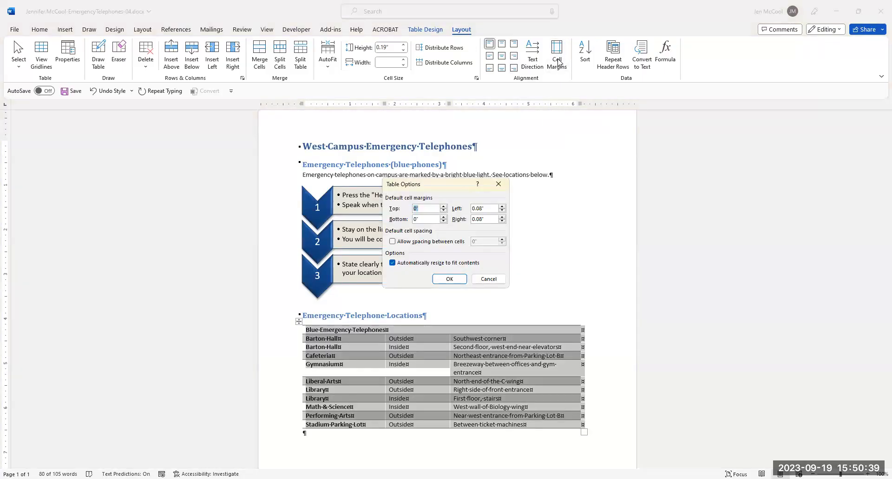
left_click(419, 209)
key("BackSpace")
key("BackSpace")
type(".04")
key("Tab")
type(".04")
key("Tab")
type(".1")
key("Tab")
type(".1")
left_click(448, 279)
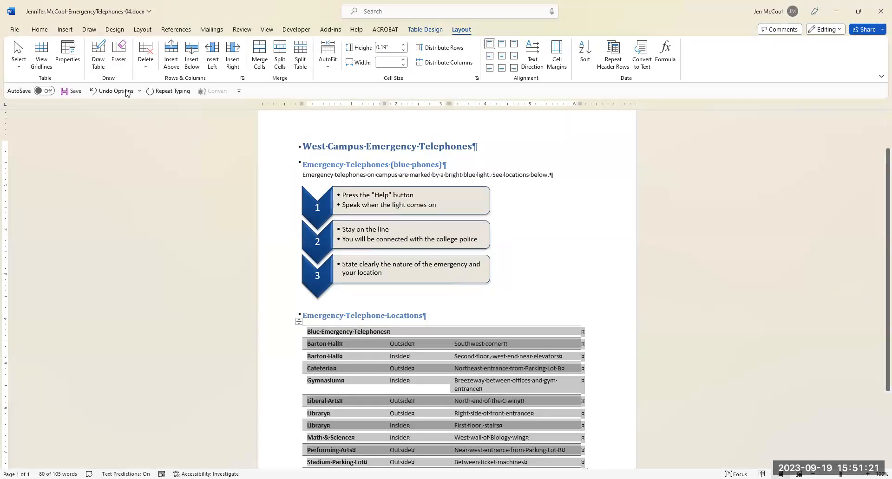
Set the vertical alignment of all cells in the locations table to Center.
left_click(65, 52)
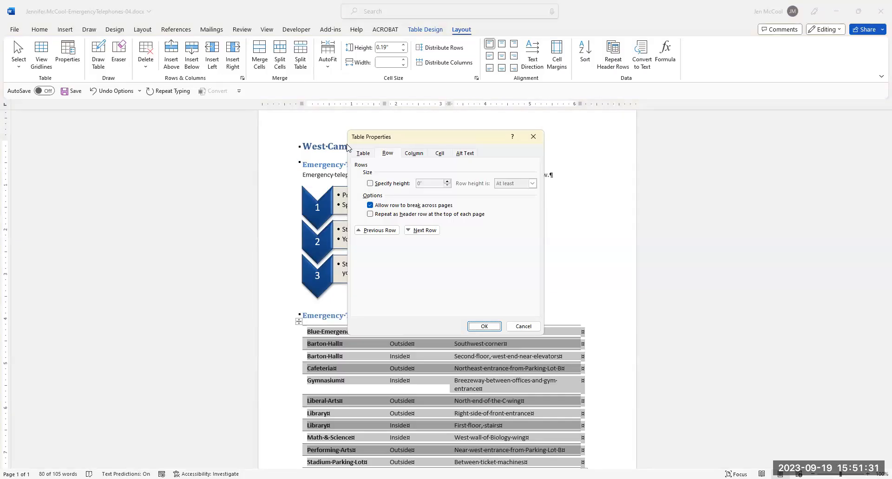
left_click(359, 154)
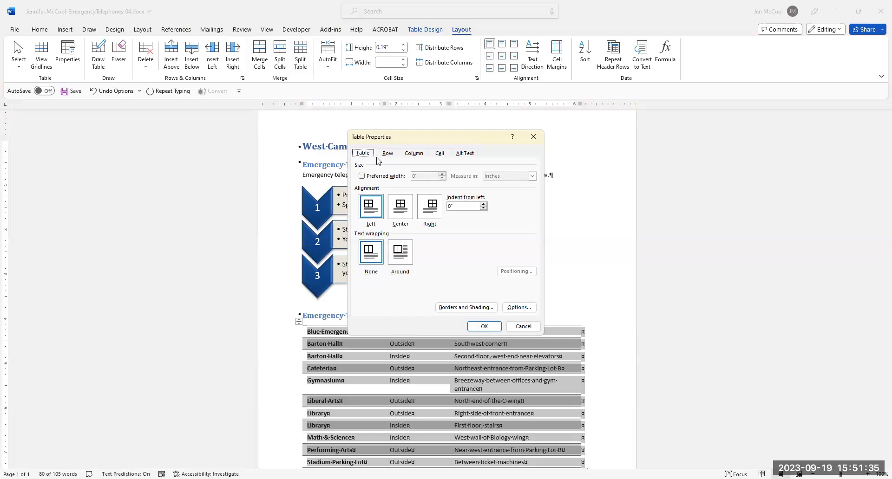
left_click(439, 156)
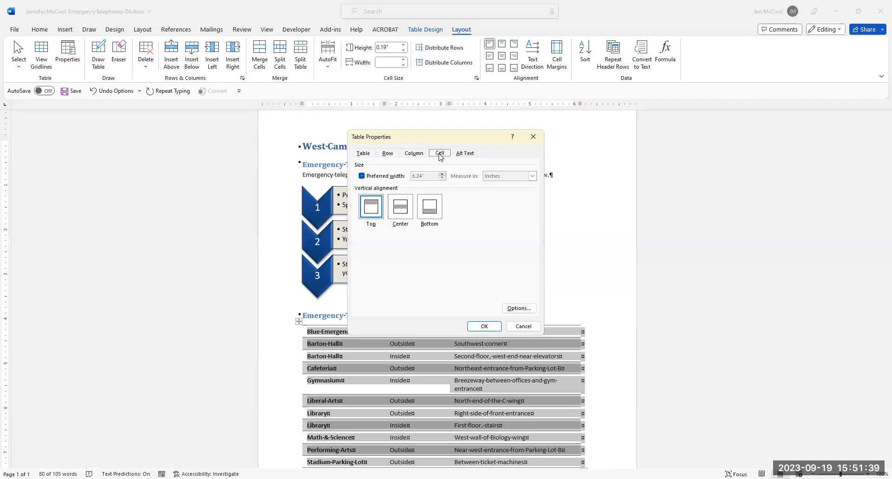
left_click(404, 210)
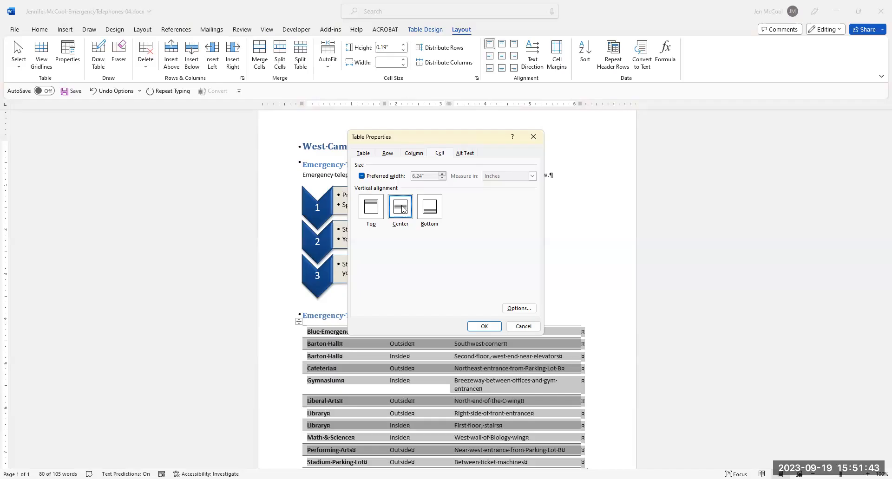
left_click(486, 328)
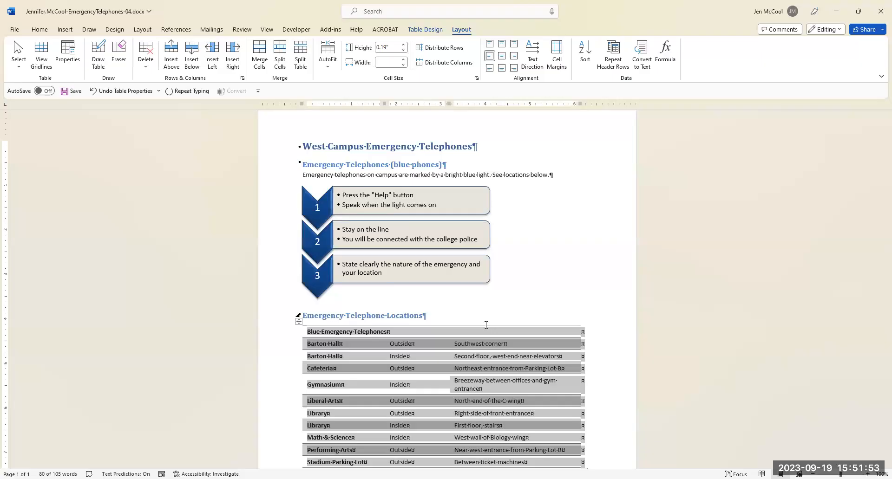
Align the "Blue Emergency Telephones" title row text to the center of its cell, horizontally and vertically.
left_click(342, 332)
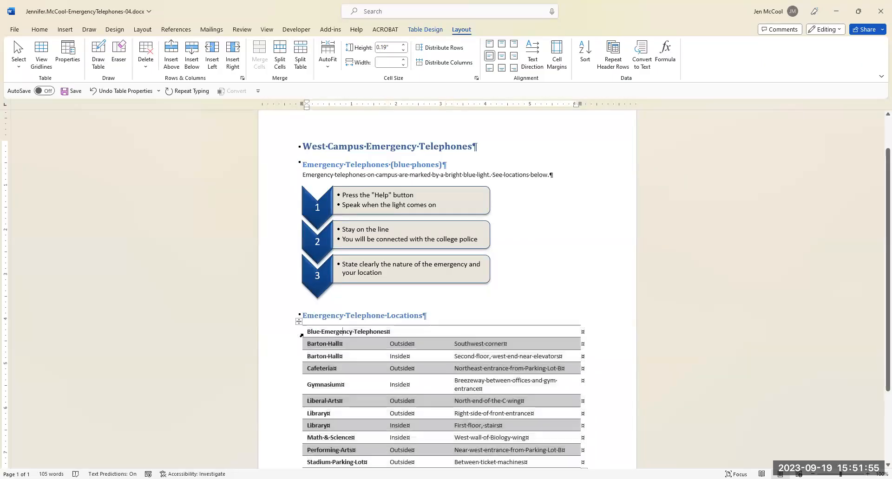
mouse_move(310, 330)
left_mouse_down()
mouse_move(387, 332)
mouse_move(304, 331)
left_mouse_up()
left_click(407, 333)
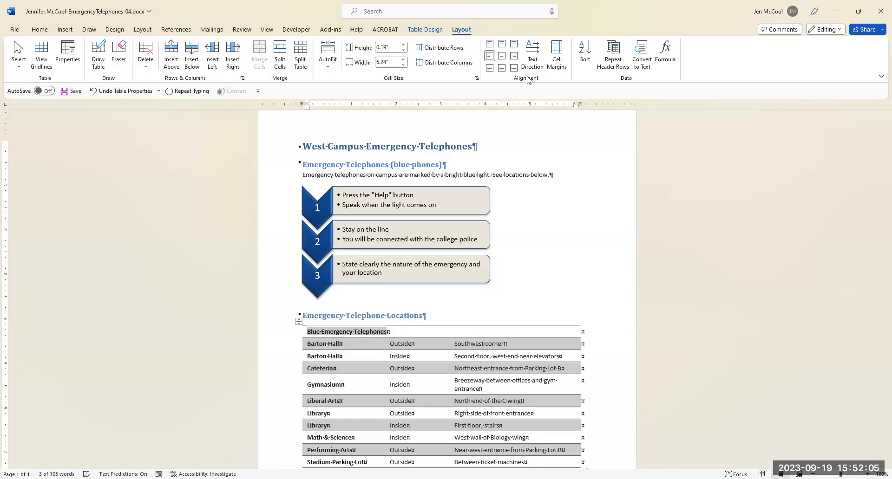
left_click(502, 57)
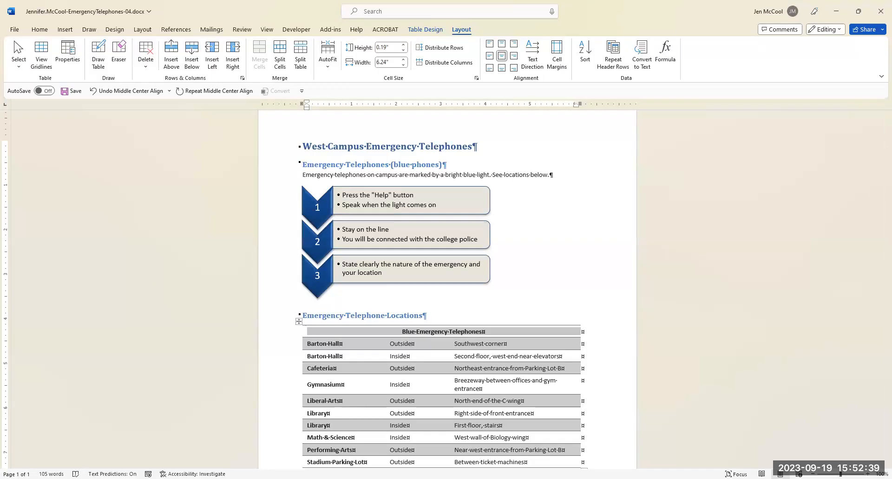
left_click(546, 209)
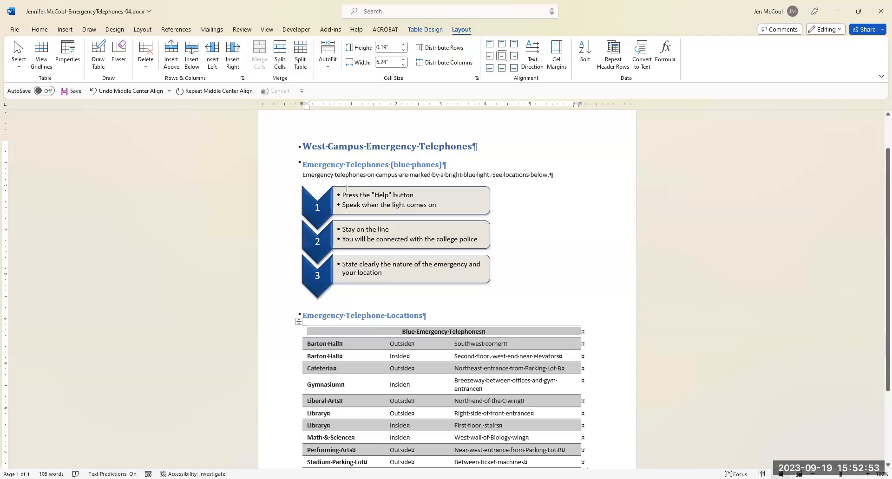
Insert the picture SPCCDlogo-04.png from the Downloads folder before the "West Campus Emergency Telephones" heading.
left_click(304, 145)
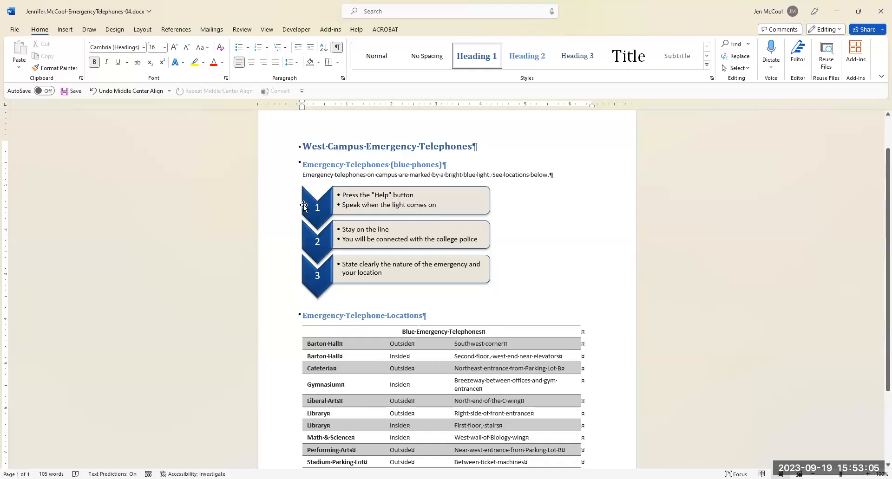
left_click(68, 30)
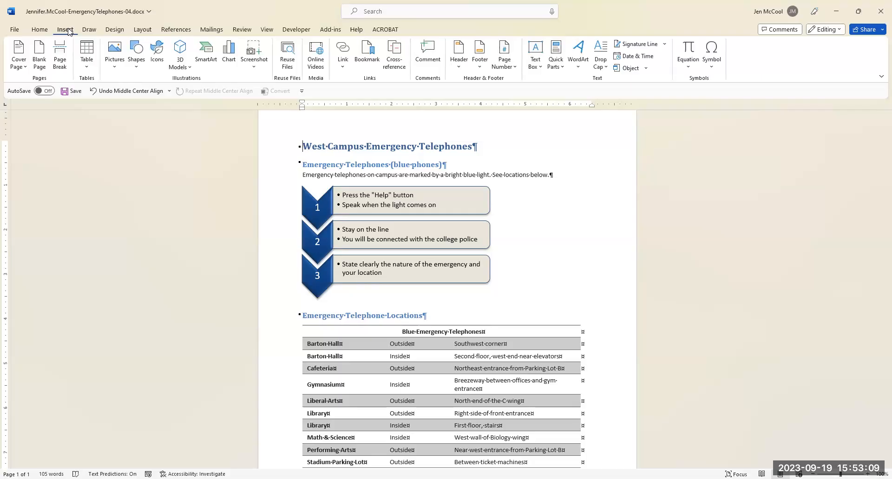
left_click(115, 67)
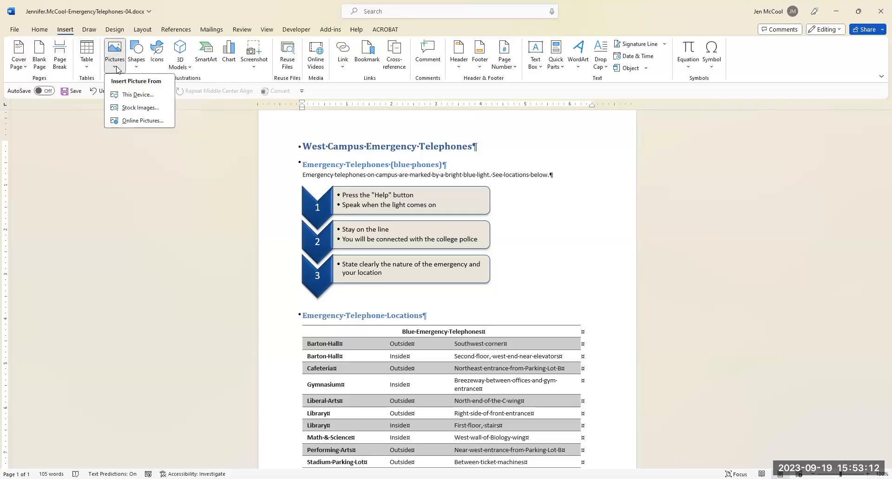
left_click(137, 97)
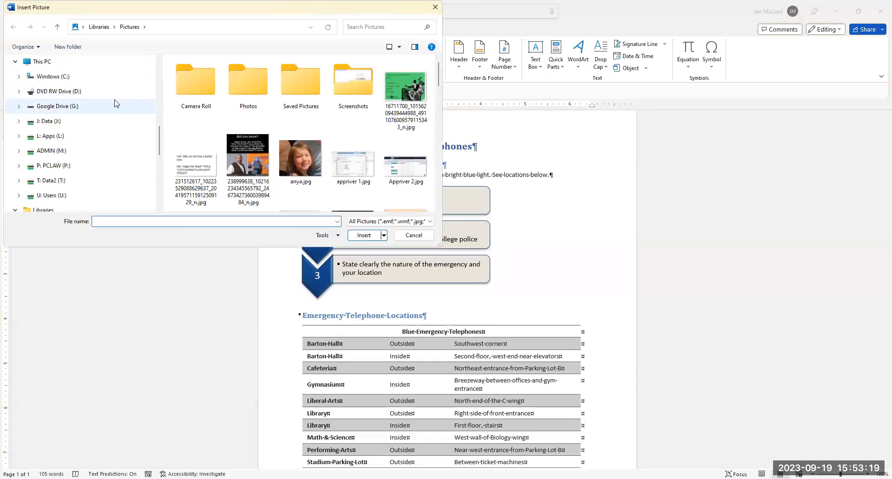
left_click_drag(159, 136, 157, 75)
left_click(65, 91)
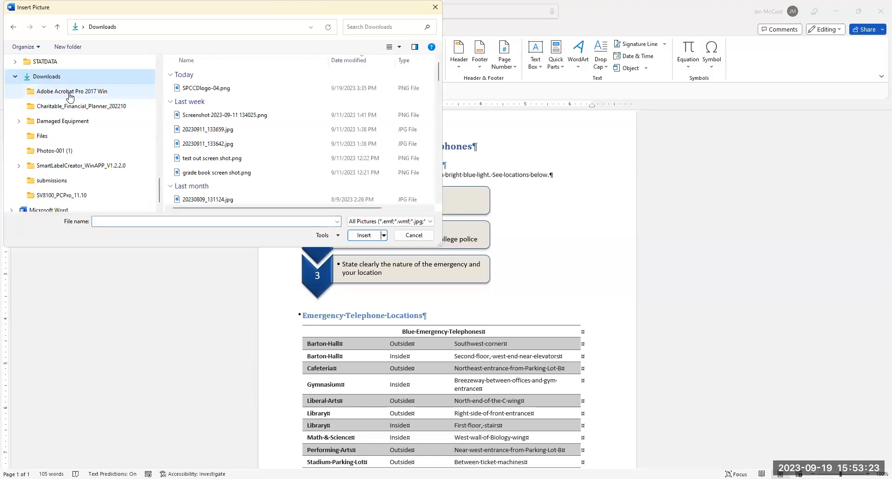
left_click(220, 92)
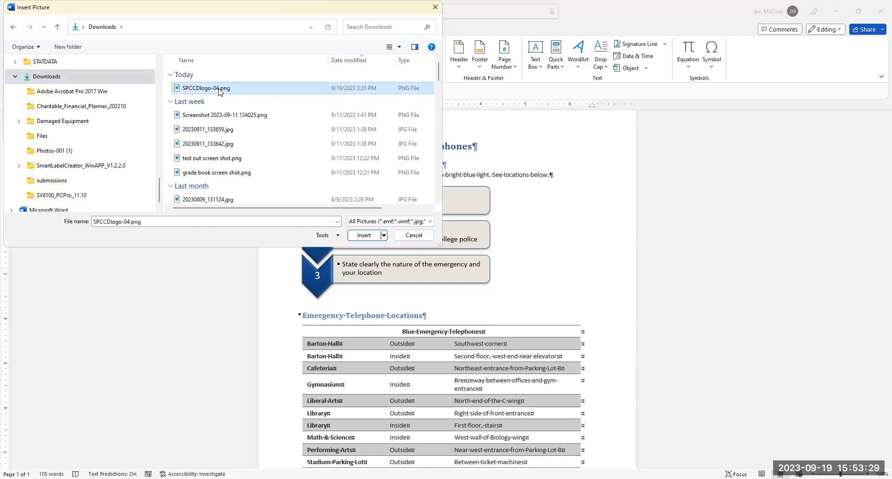
left_click(363, 237)
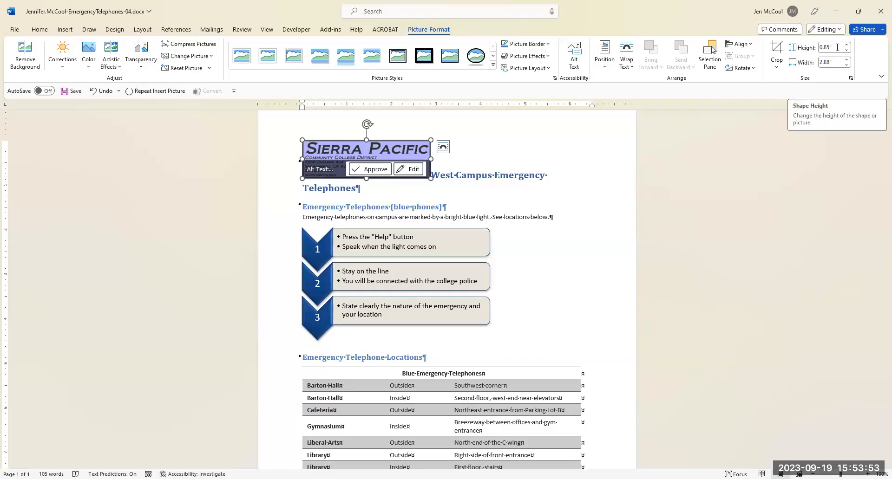
Set the width of the Sierra Pacific logo to 3".
left_click(835, 63)
type("3")
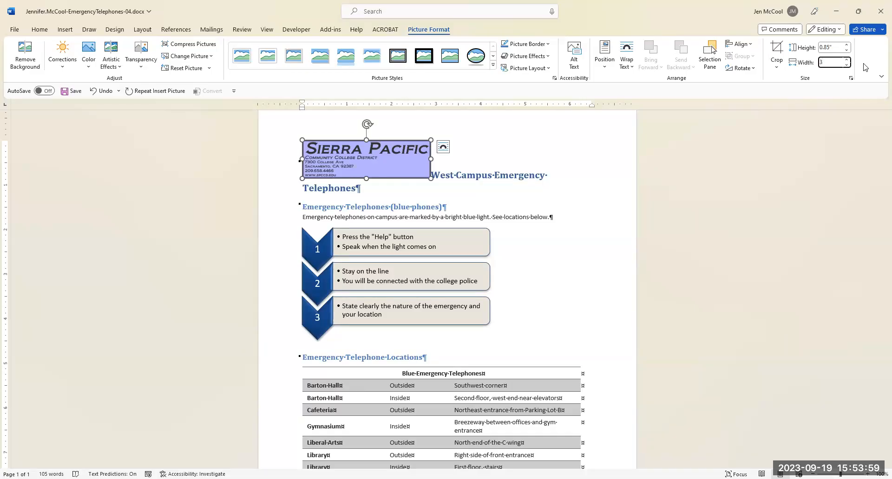
key("Return")
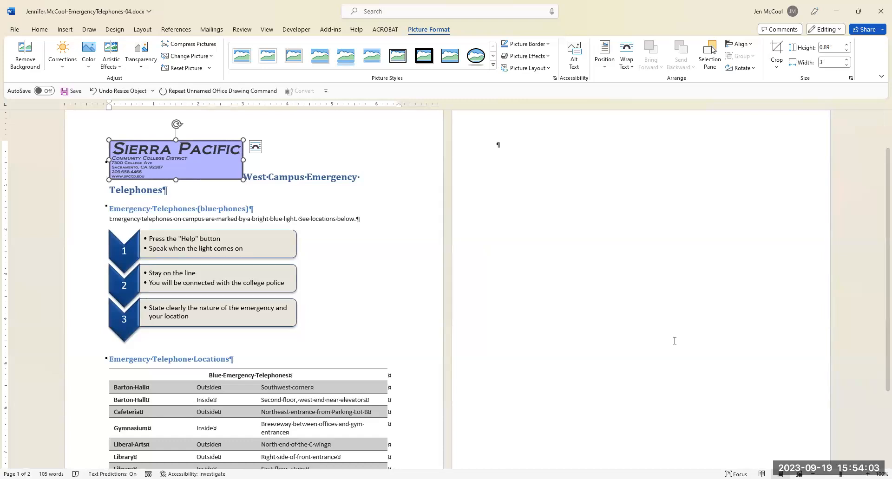
Change the logo's text wrapping to Top and Bottom.
left_click(818, 144)
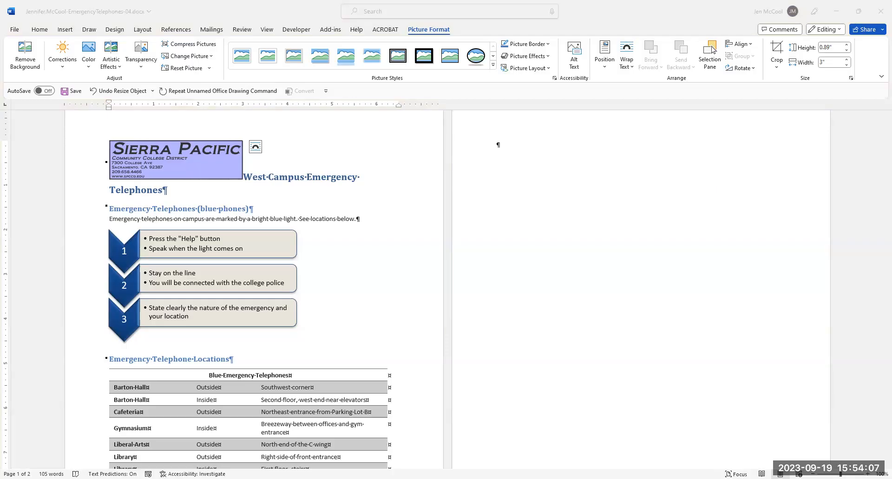
left_click_drag(840, 474, 847, 474)
scroll(634, 355, "down", 2)
scroll(633, 356, "up", 2)
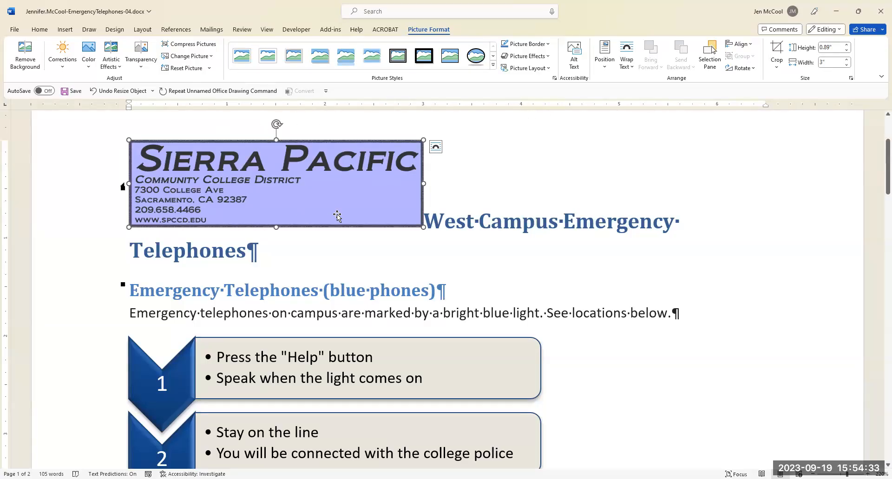
left_click(627, 68)
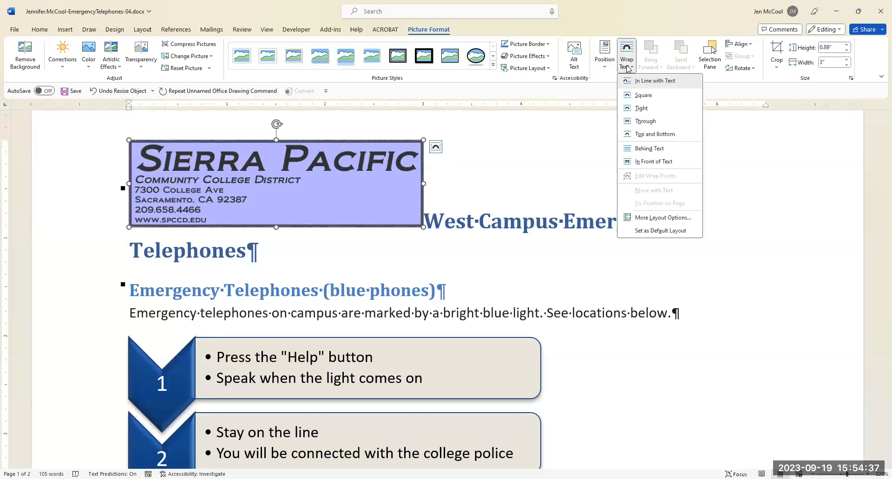
left_click(643, 135)
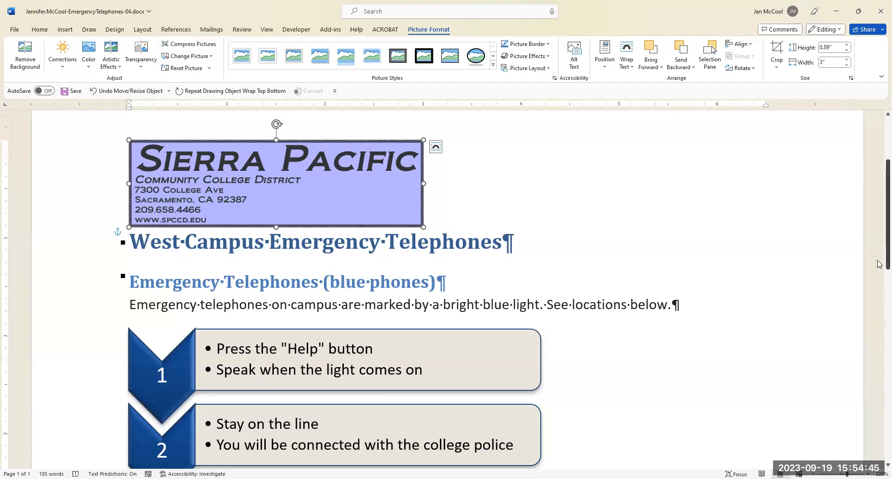
Set the Sierra Pacific logo's horizontal absolute position to 0.3" to the right of Page.
scroll(878, 263, "down", 3)
scroll(871, 395, "up", 2)
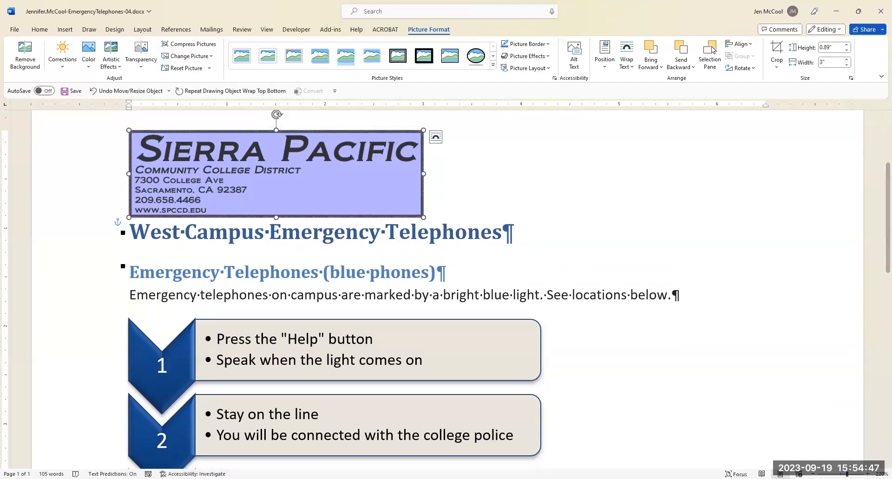
scroll(870, 395, "down", 6)
left_click_drag(844, 474, 844, 475)
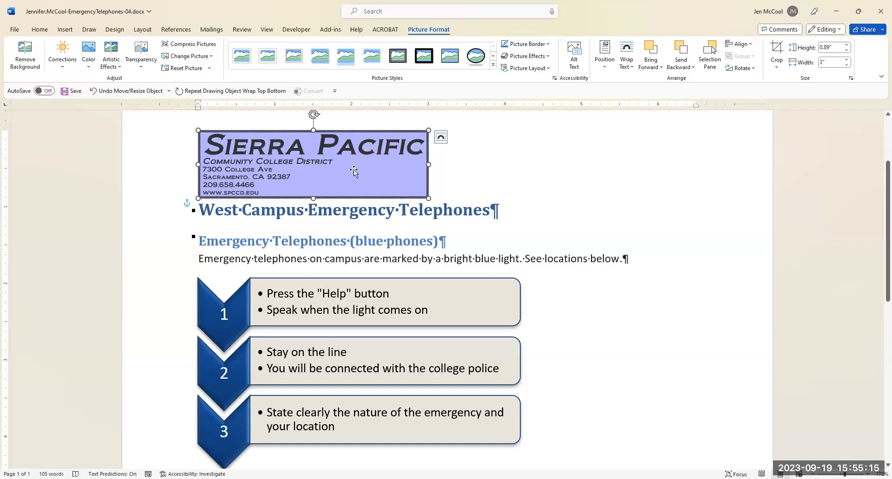
left_click(606, 67)
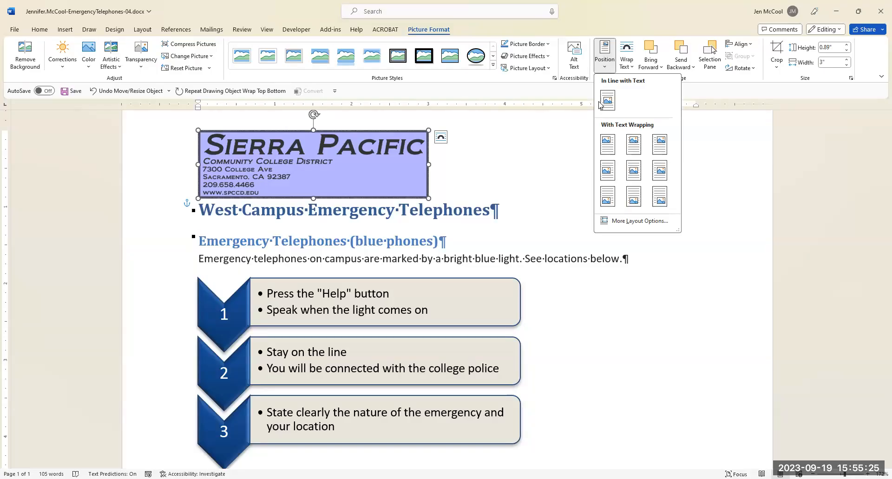
left_click(637, 221)
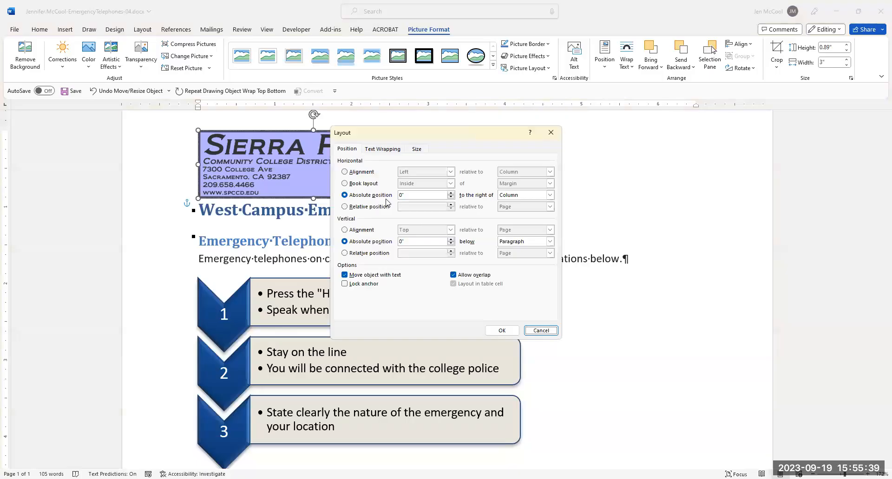
left_click_drag(418, 199, 383, 198)
type(".3")
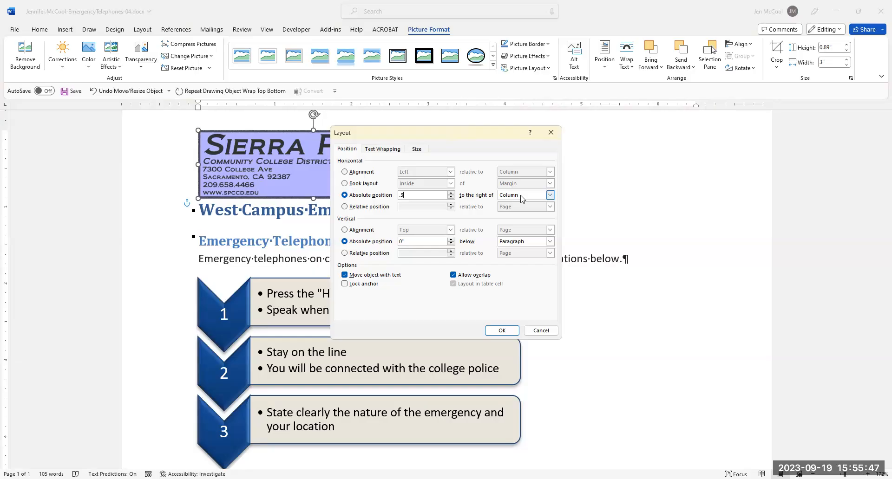
left_click(550, 196)
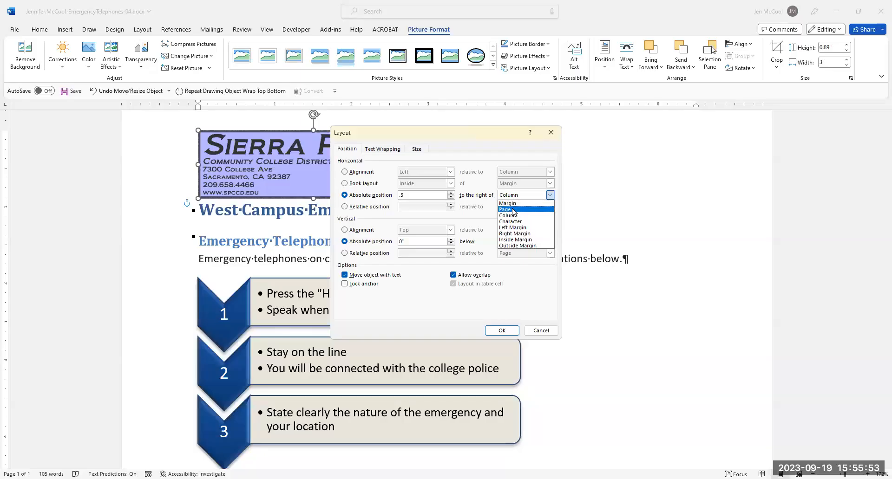
left_click(514, 209)
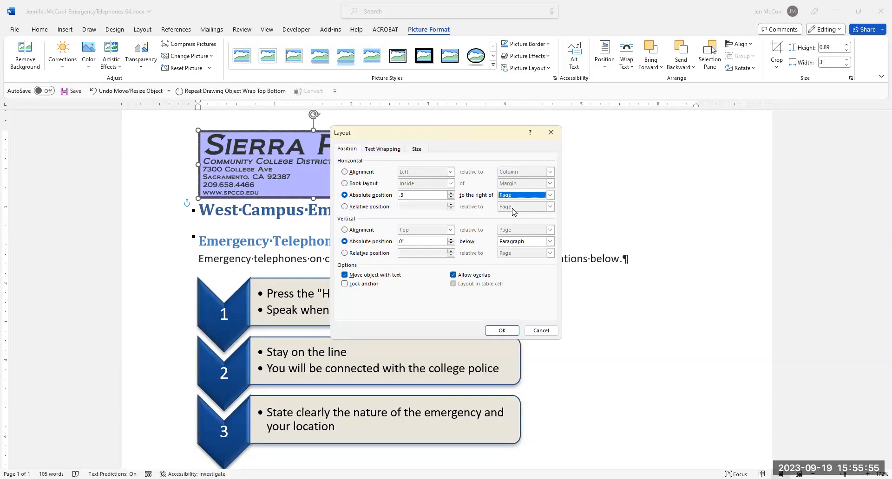
Set the logo's vertical absolute position to 0.3" below Page and apply the layout settings.
double_click(400, 242)
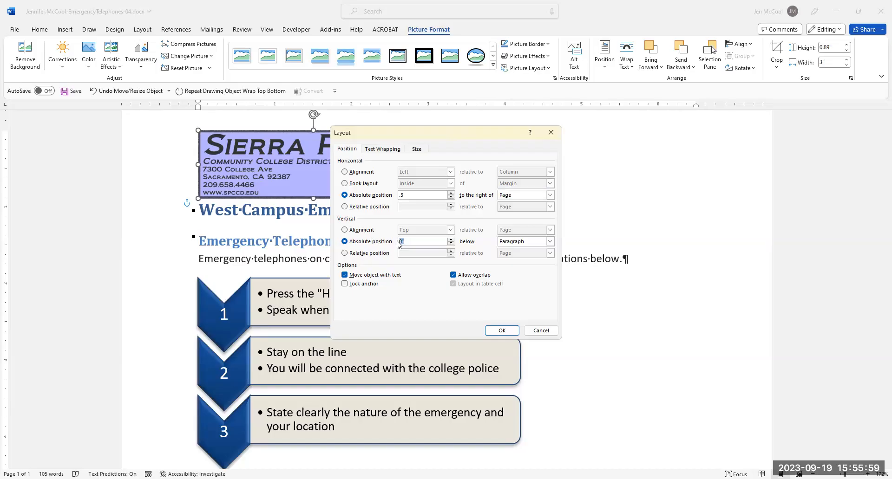
type(".3")
left_click(550, 242)
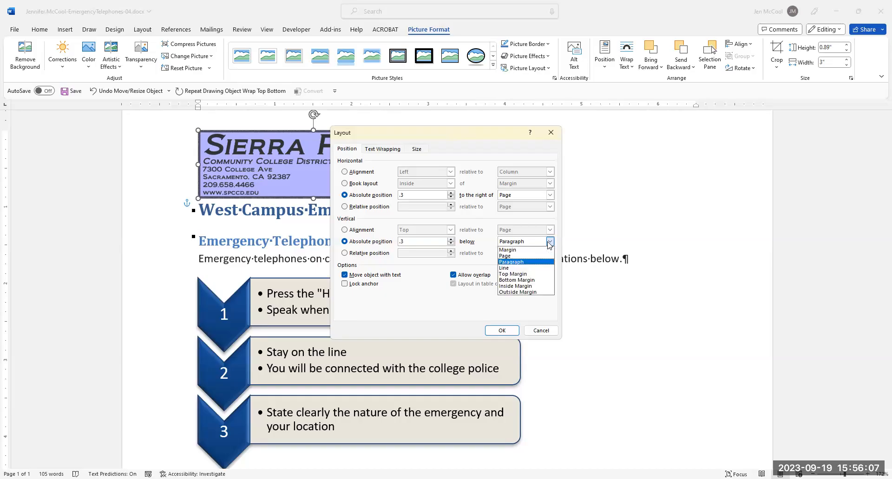
left_click(520, 256)
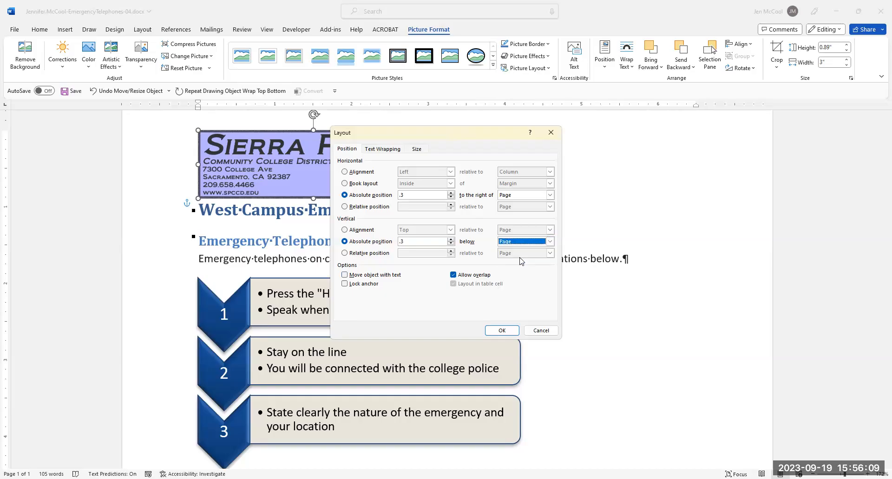
left_click(501, 331)
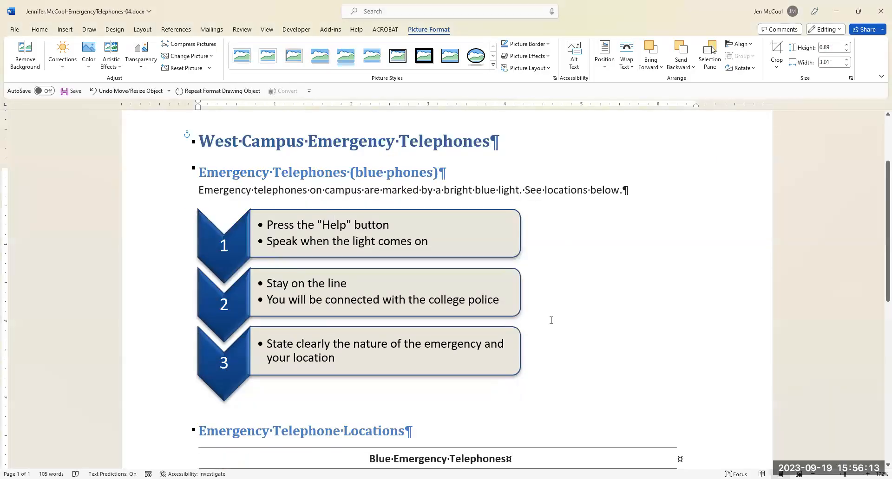
Change the Sierra Pacific logo's color saturation to 0%.
scroll(551, 320, "up", 3)
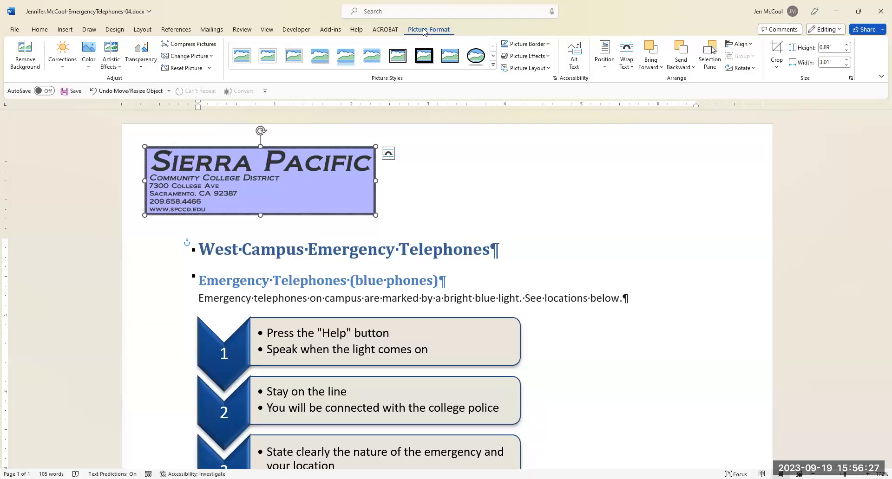
left_click(88, 69)
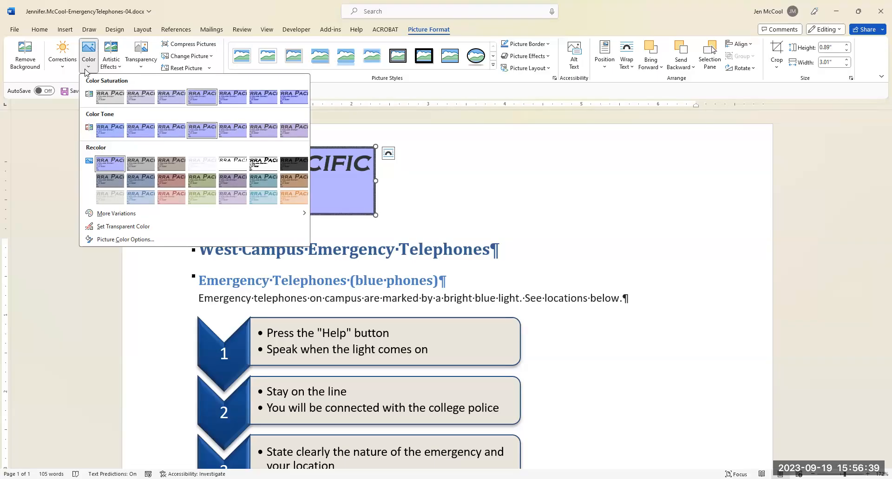
left_click(110, 101)
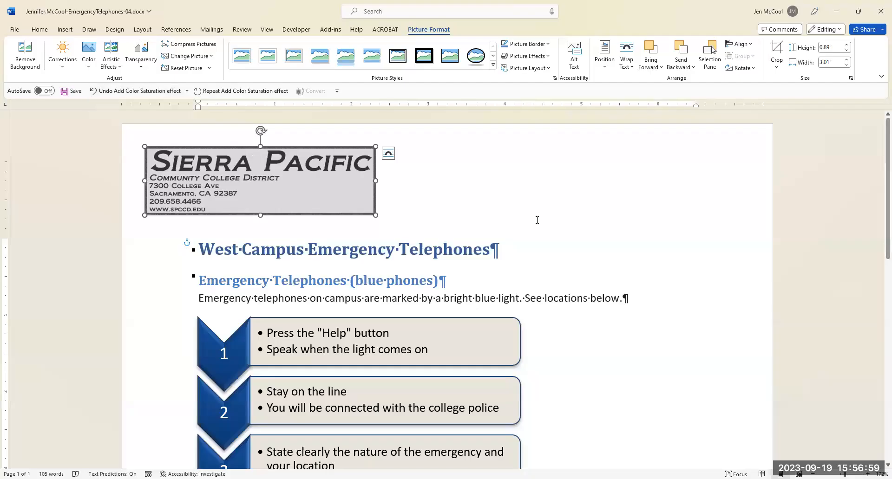
Search the stock icons for "phone" and insert the solid handset icon at the end of the "West Campus Emergency Telephones" heading.
left_click(500, 250)
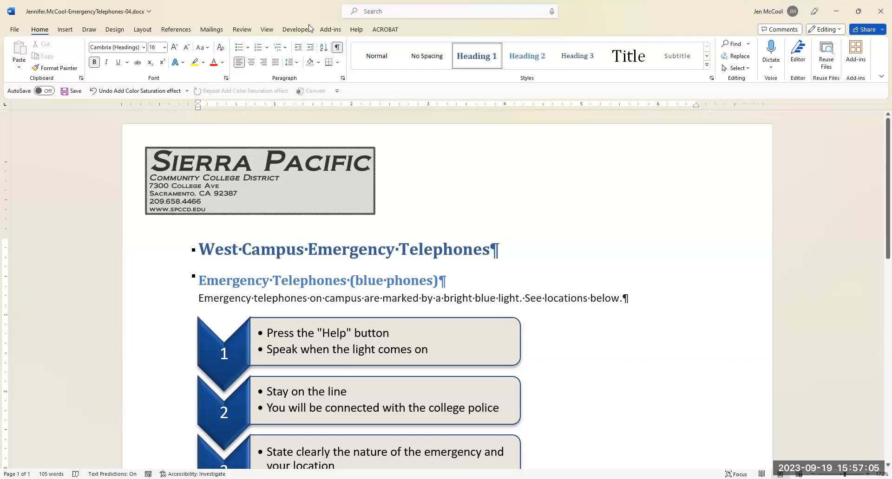
left_click(66, 30)
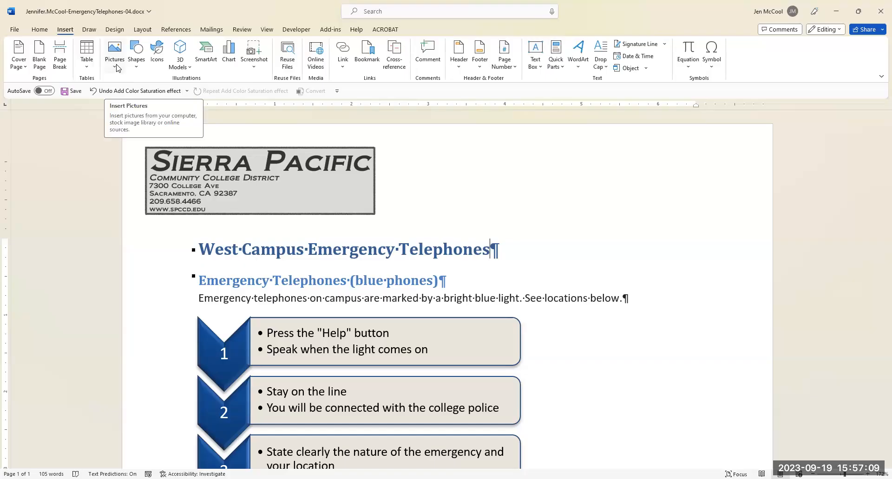
left_click(158, 56)
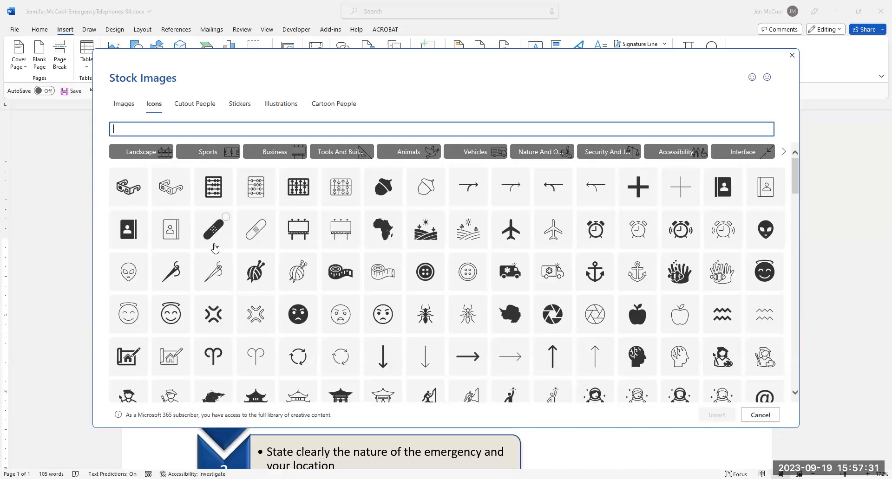
scroll(261, 279, "down", 2)
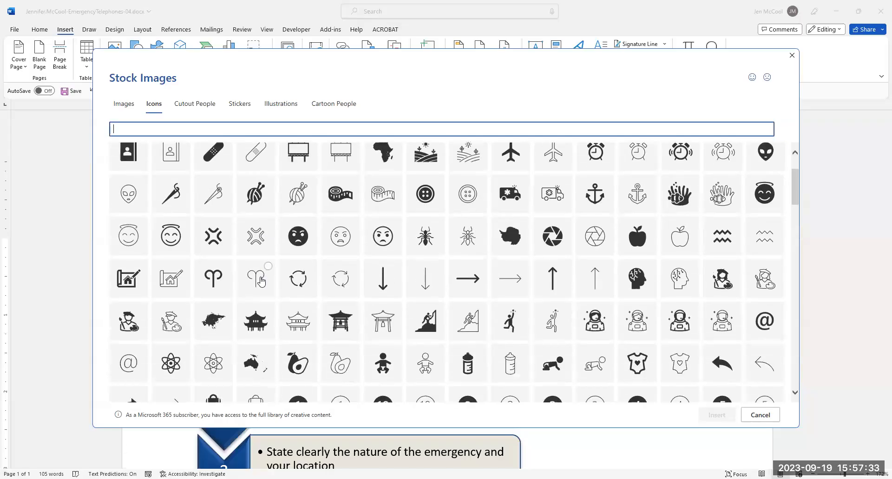
scroll(260, 280, "down", 4)
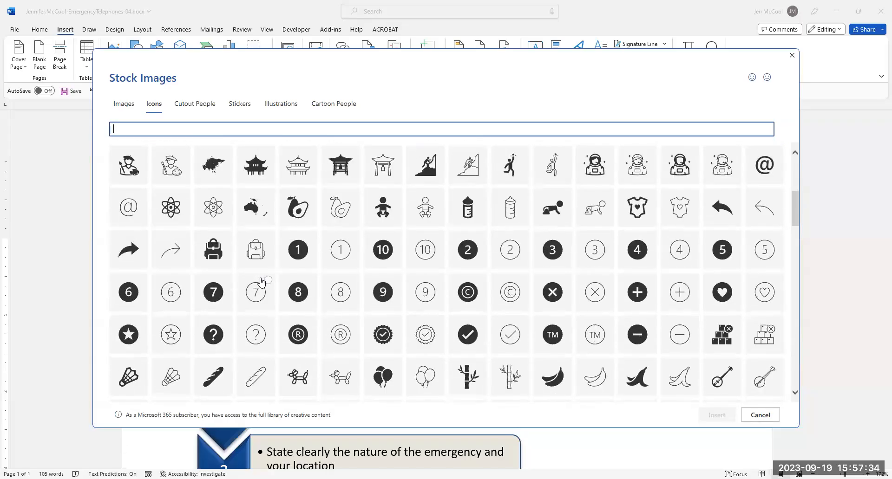
left_click(138, 130)
type("phone")
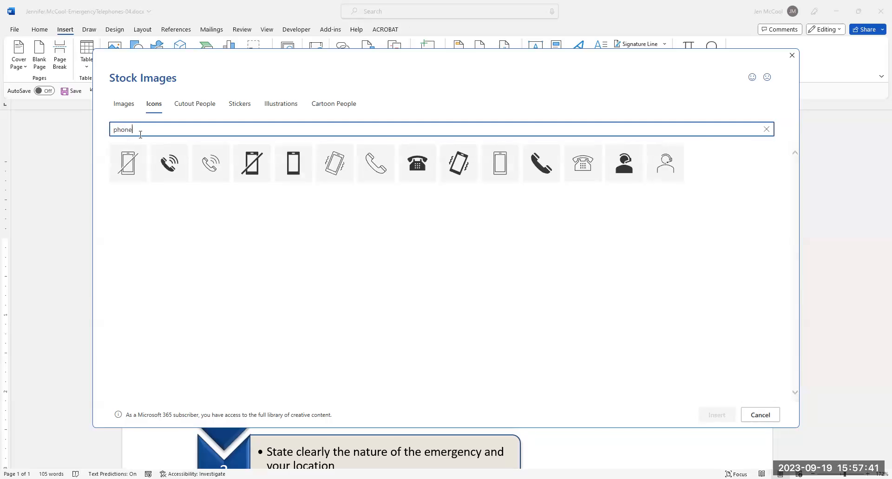
mouse_move(541, 170)
left_click(550, 159)
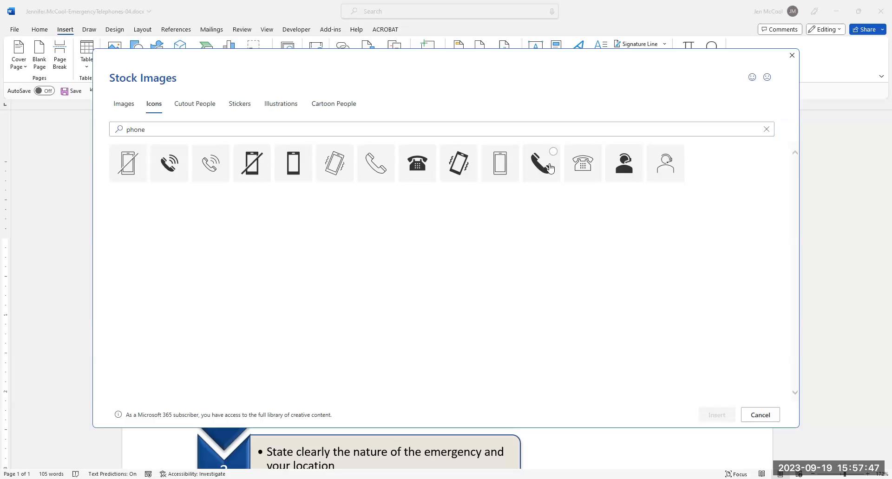
left_click(716, 416)
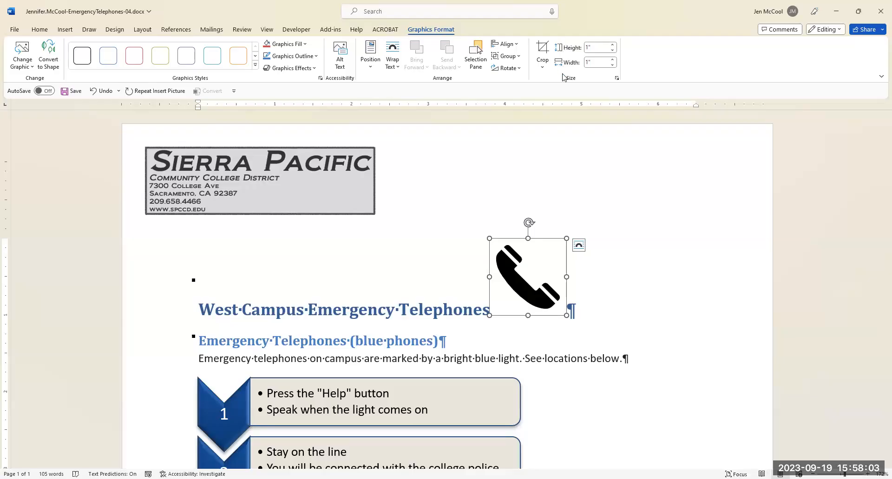
Set the width of the phone icon to 2".
left_click(594, 59)
type("2")
key("Return")
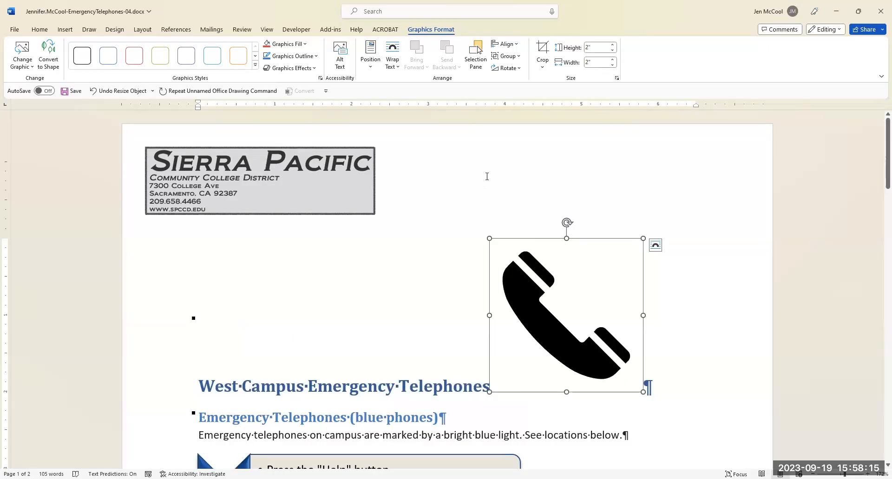
Try Tight text wrapping on the phone icon and align it right relative to the margin.
left_click(393, 67)
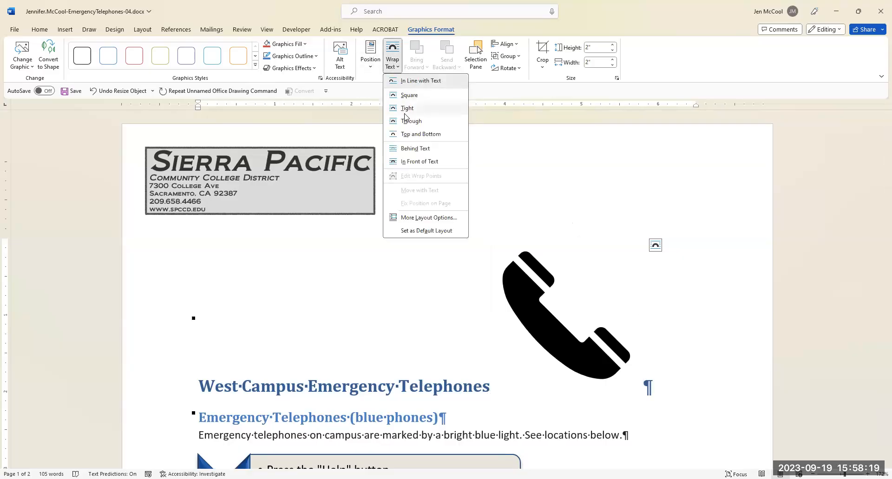
left_click(403, 110)
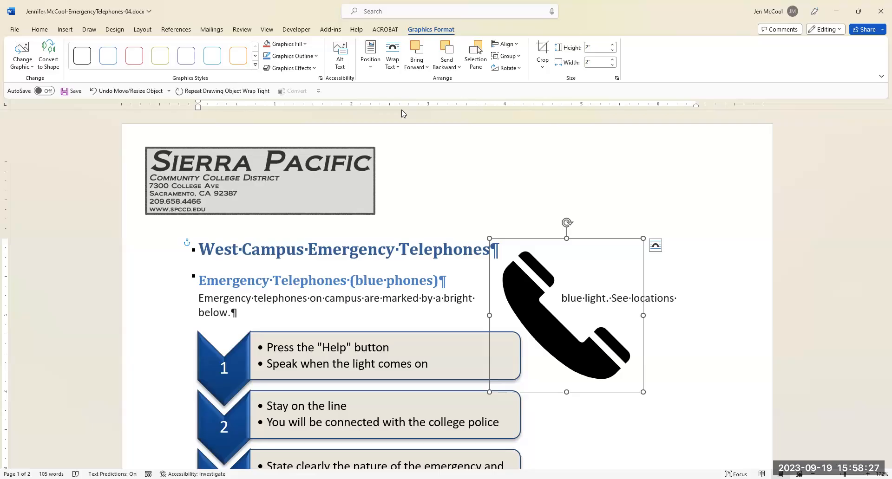
left_click(516, 48)
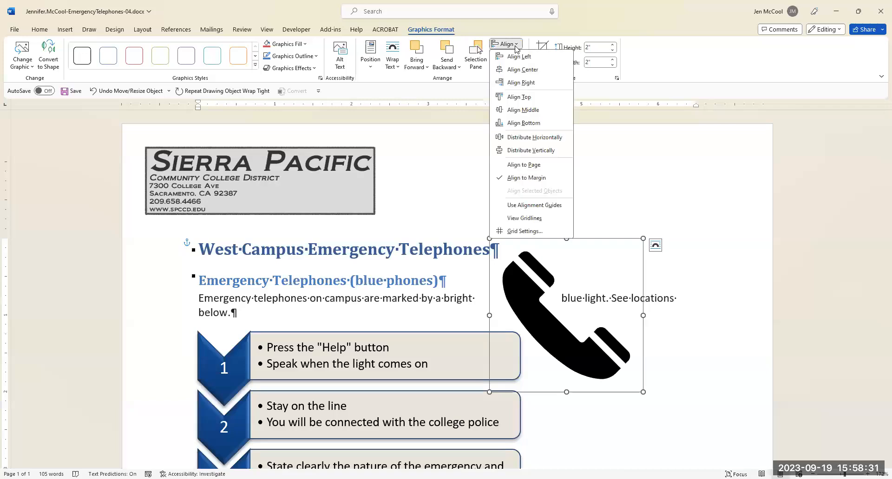
left_click(521, 82)
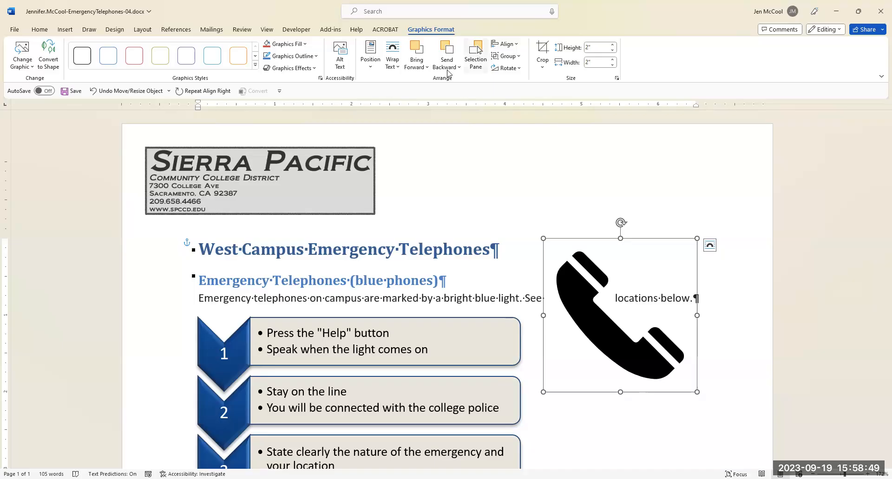
left_click(370, 58)
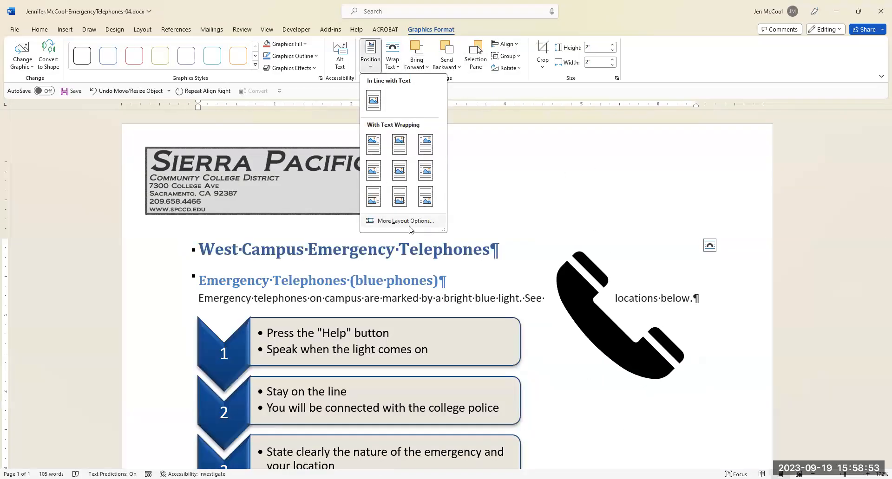
left_click(518, 45)
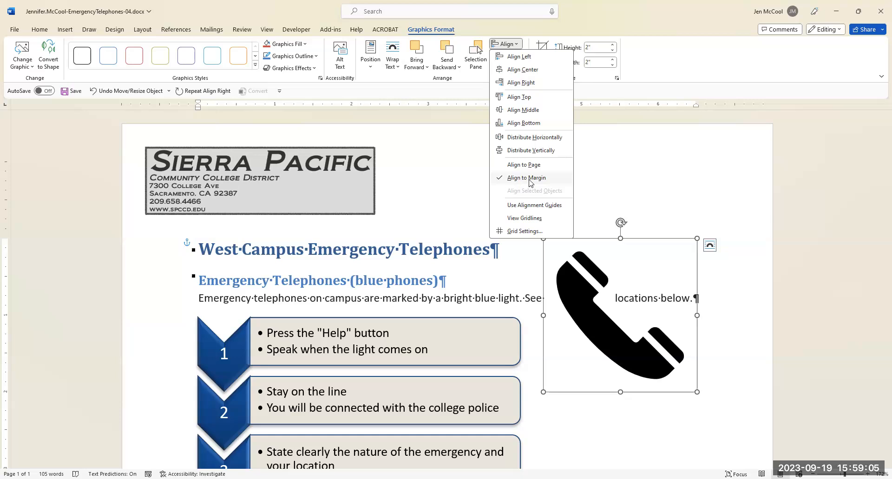
left_click(533, 83)
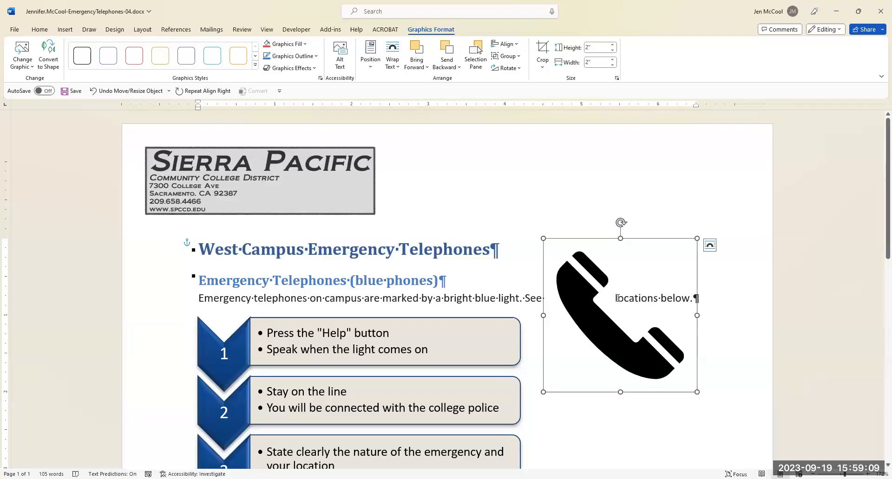
left_click(371, 65)
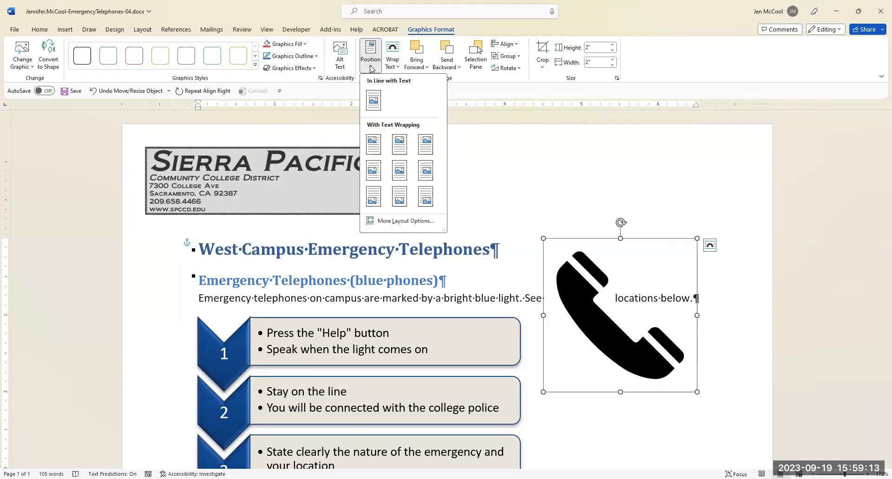
left_click(400, 223)
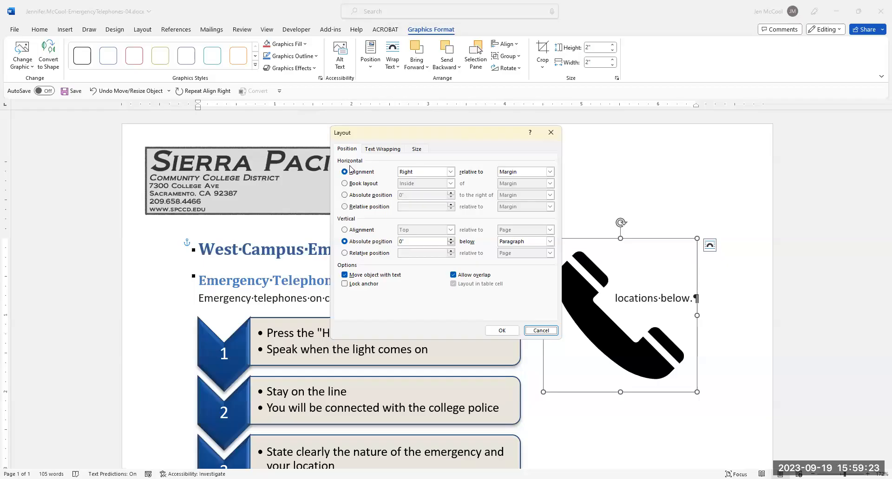
left_click(540, 331)
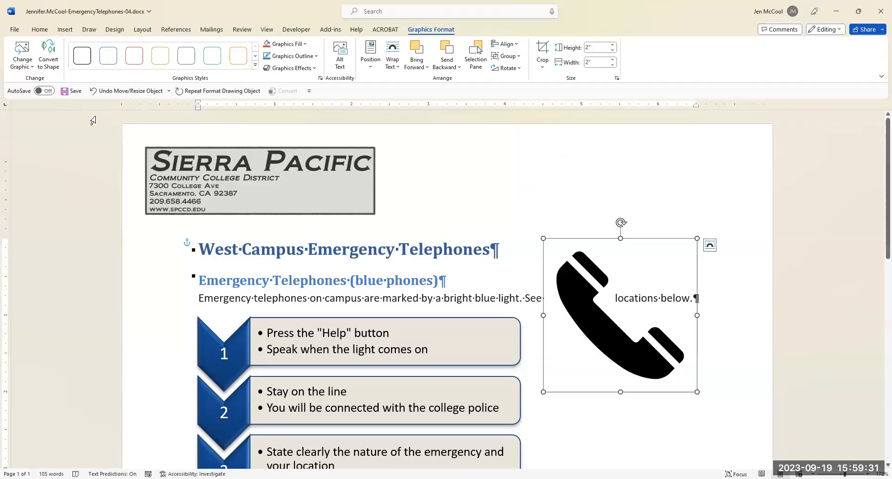
Undo the phone icon's right alignment and its Tight text wrapping.
left_click(98, 91)
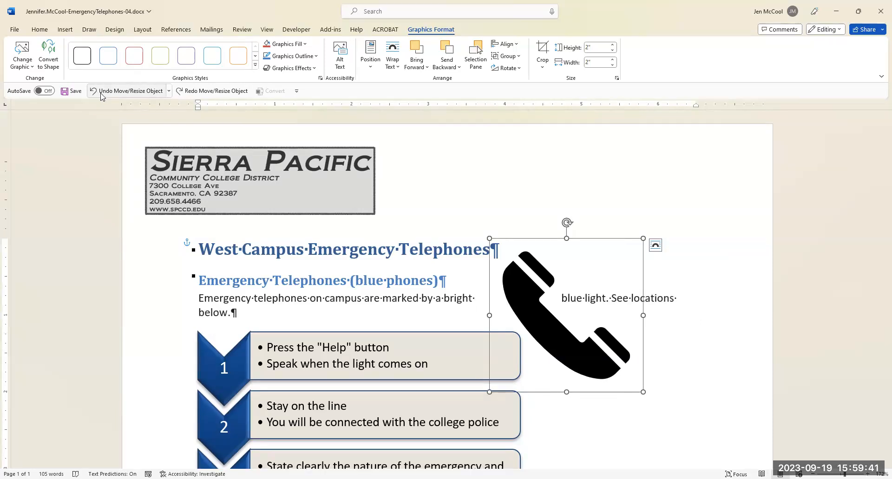
left_click(101, 93)
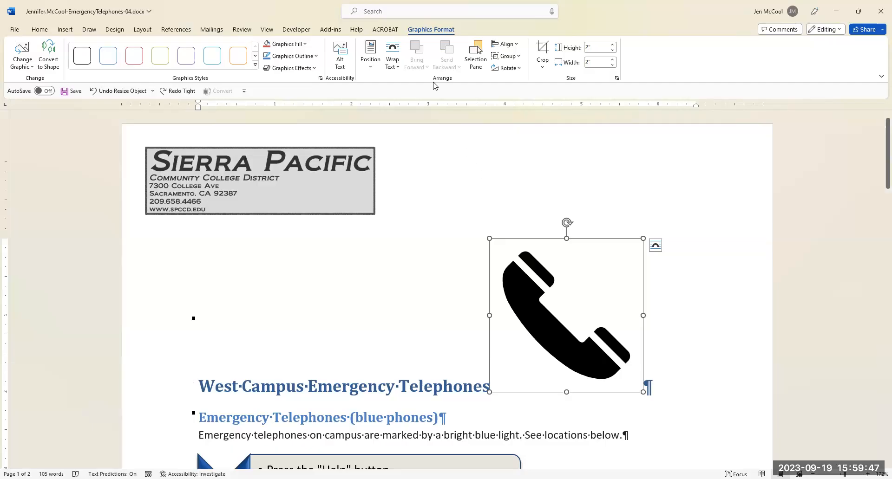
Apply Tight text wrapping to the phone icon and align it horizontally right relative to the margin.
left_click(394, 62)
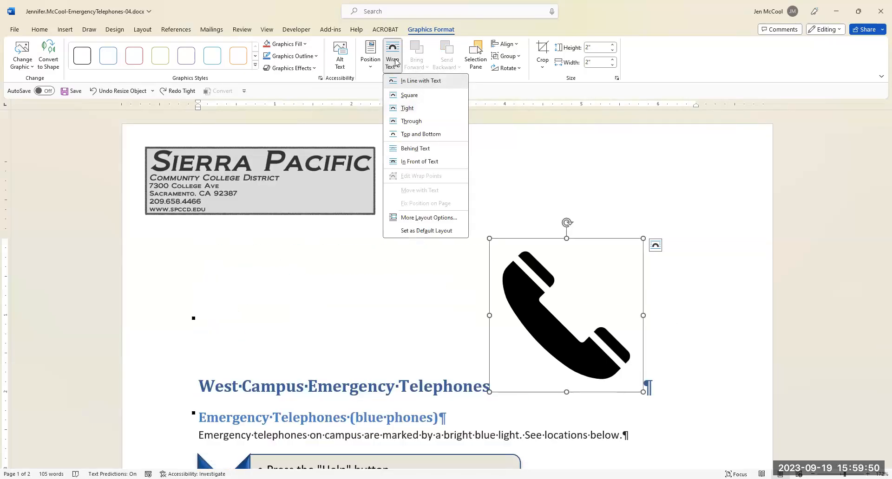
left_click(409, 109)
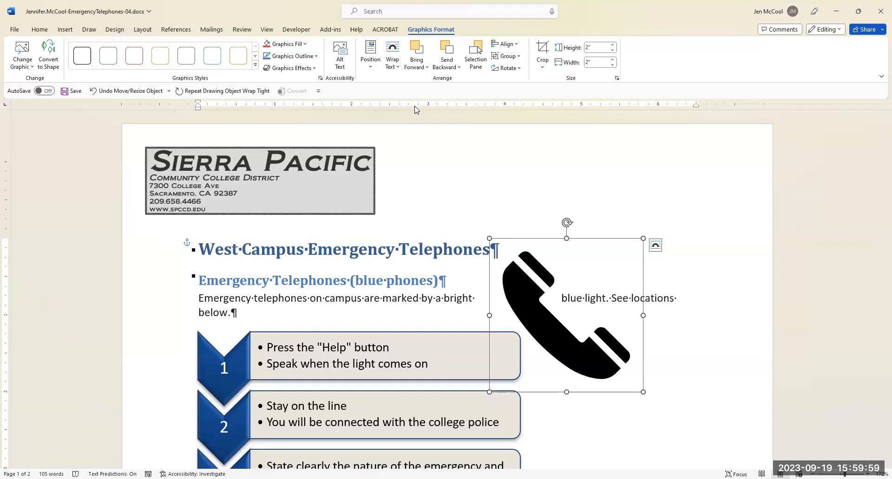
left_click(368, 63)
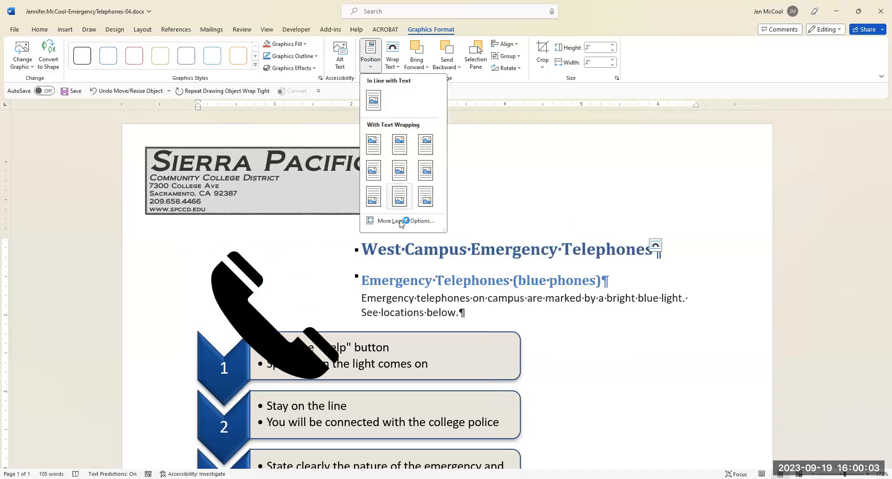
left_click(400, 221)
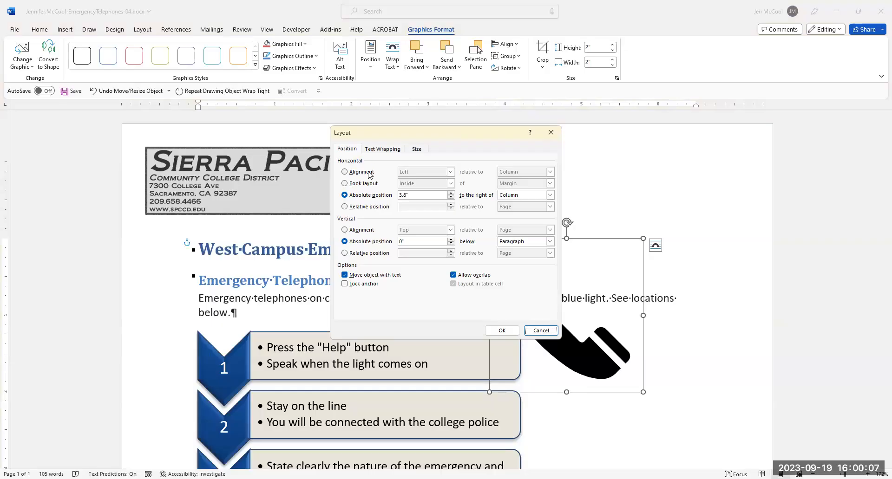
left_click(345, 173)
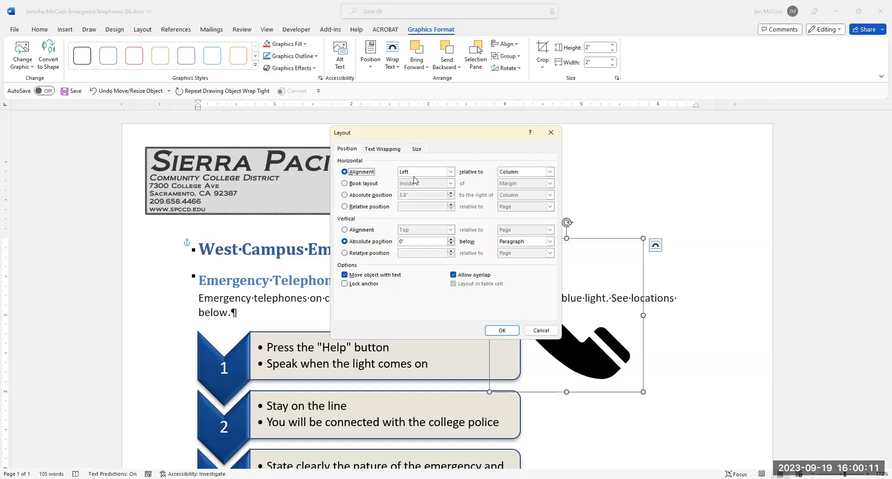
left_click(451, 172)
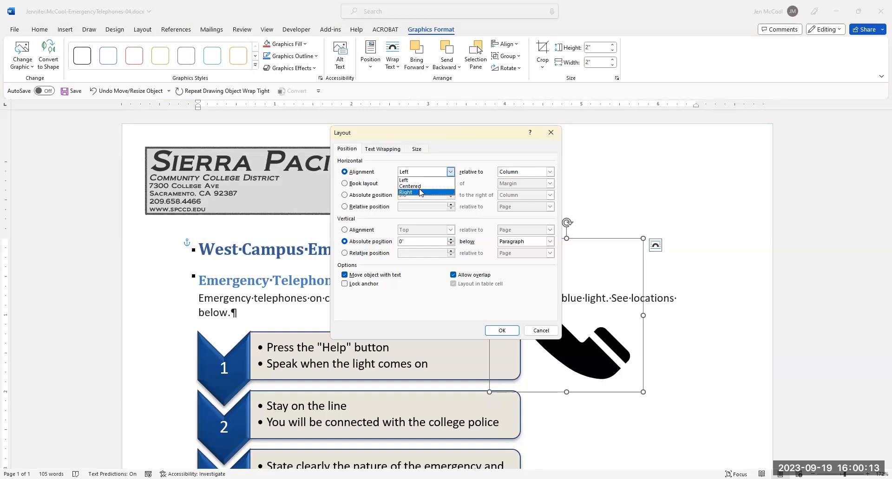
left_click(420, 193)
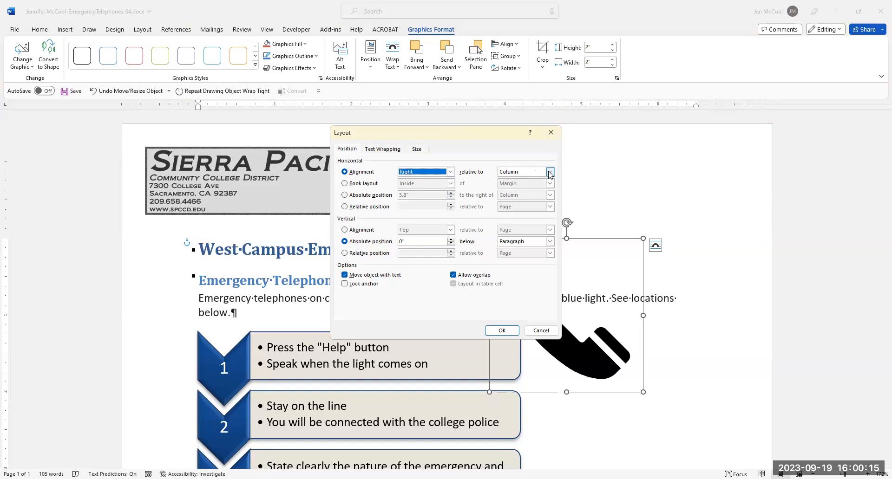
left_click(550, 172)
left_click(517, 183)
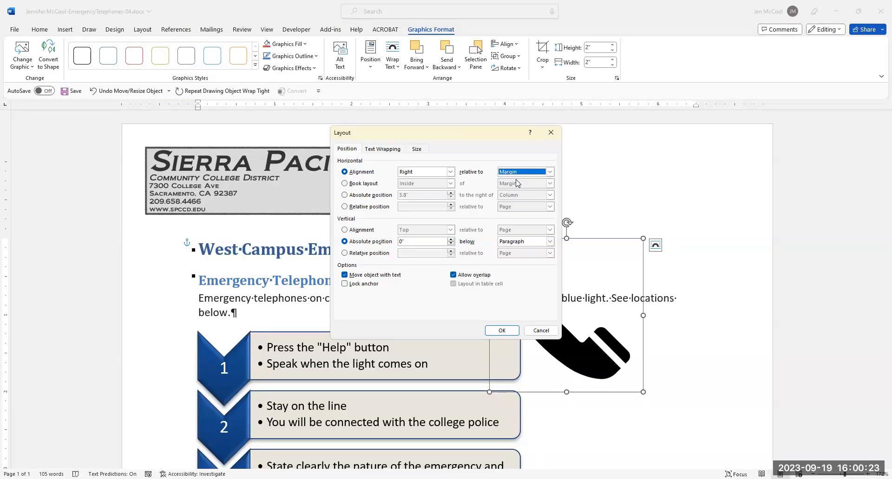
Set the phone icon's vertical absolute position to 1.1" below the margin and fill it with the dark blue theme color.
left_click(374, 242)
type("1.1")
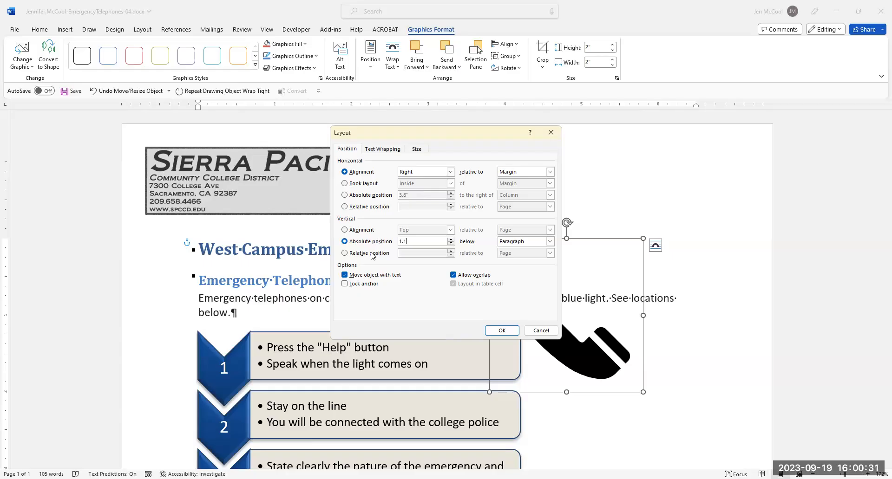
left_click(550, 242)
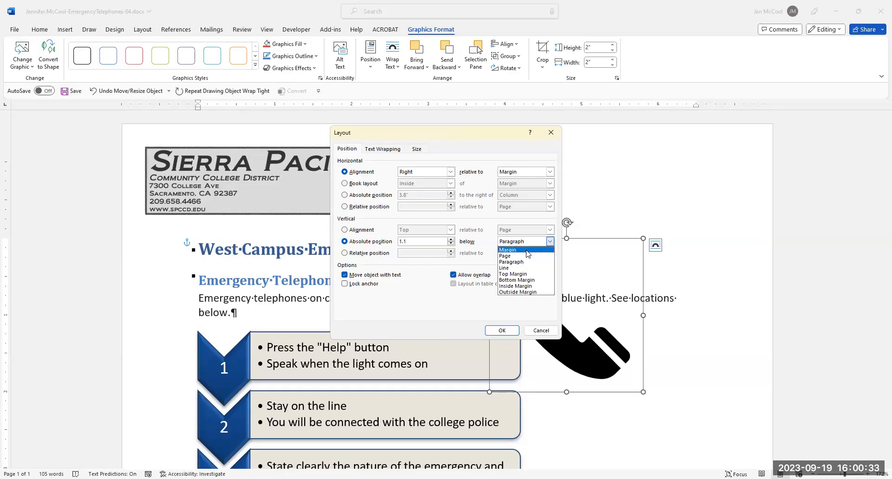
left_click(526, 250)
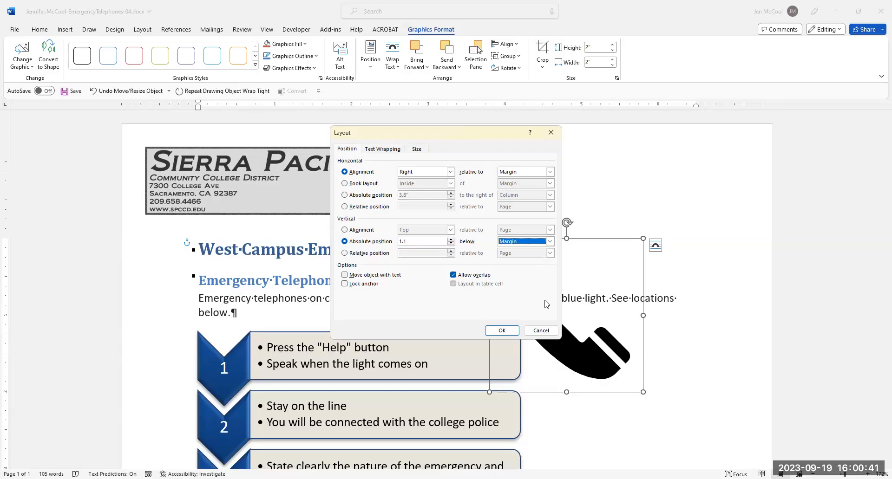
left_click(506, 331)
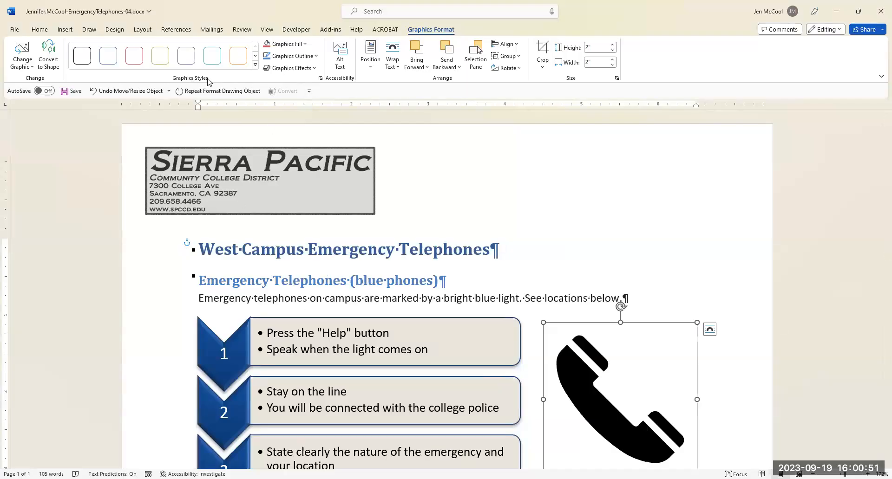
left_click(305, 45)
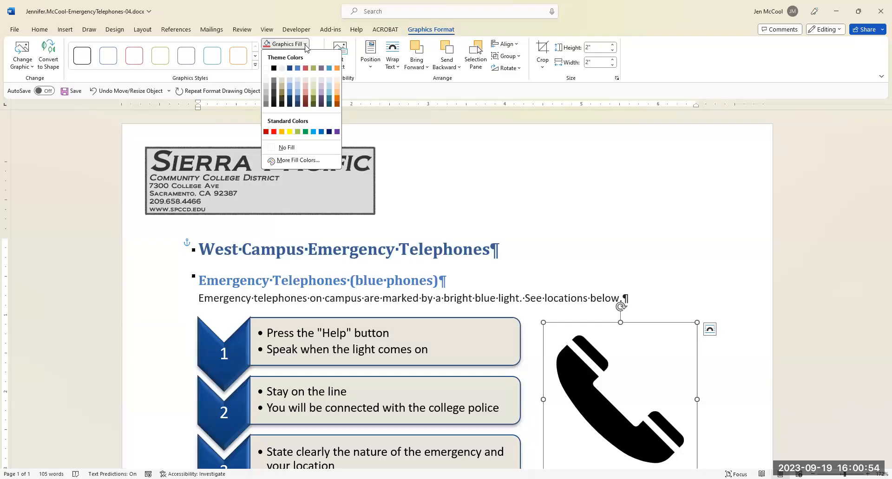
left_click(290, 69)
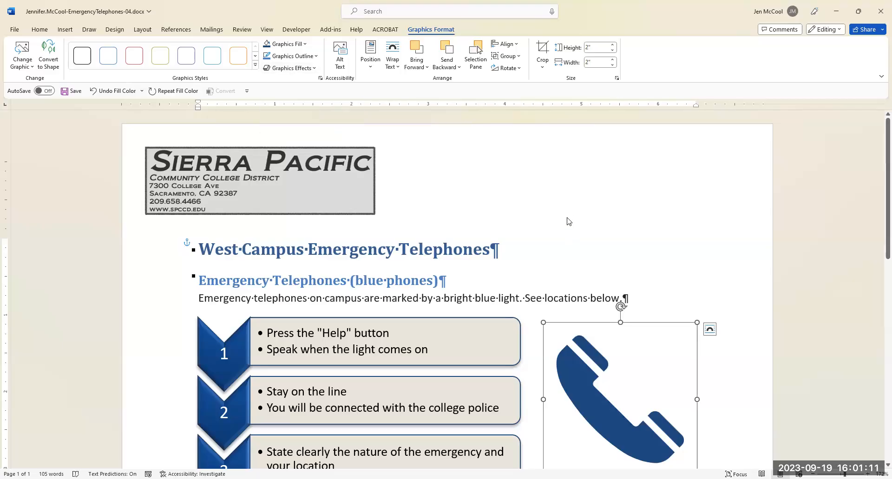
Open the page footer for editing and add a space after "Sierra Pacific Community College District".
scroll(497, 366, "down", 5)
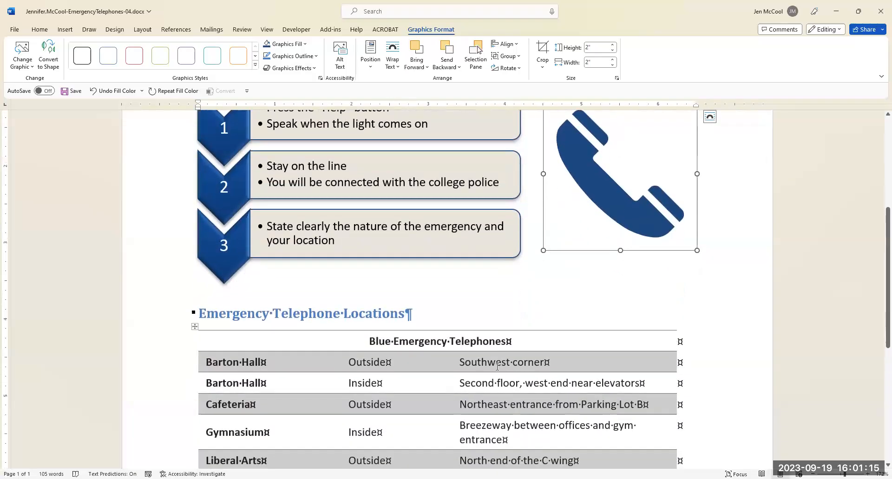
scroll(497, 367, "down", 6)
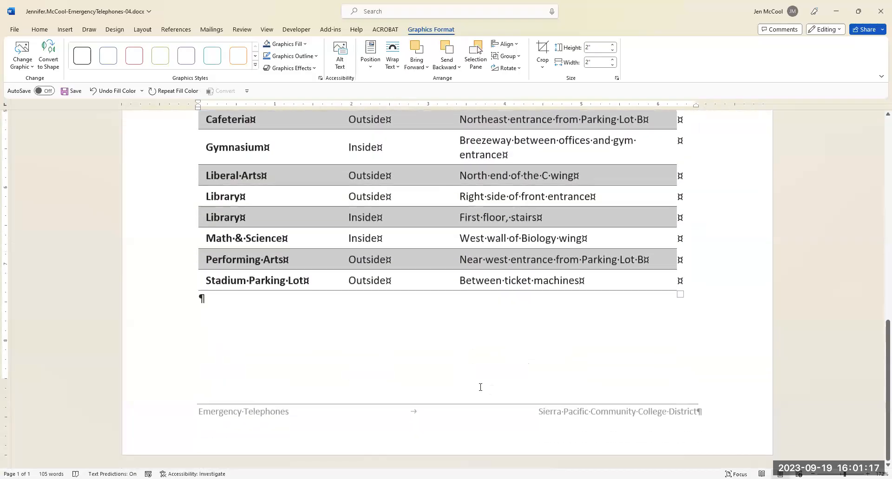
double_click(438, 424)
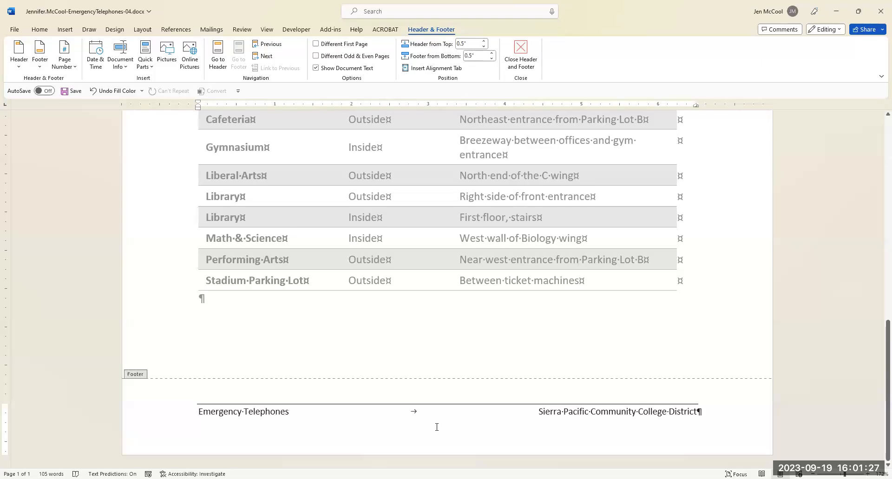
left_click(707, 418)
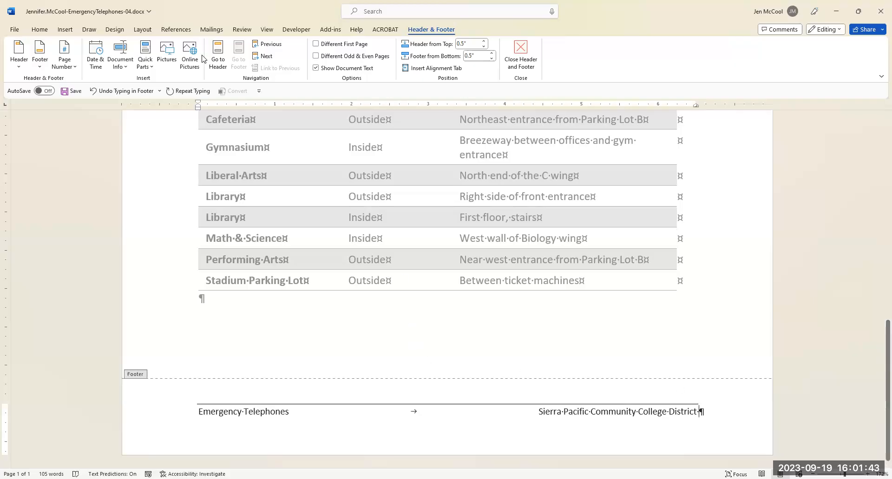
Open the full symbol list for the end of the footer text and look up character code 183.
left_click(65, 32)
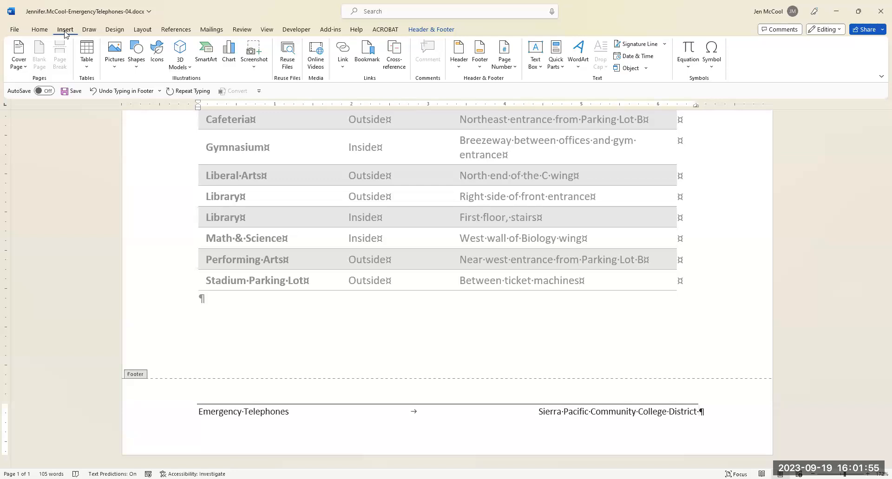
left_click(134, 71)
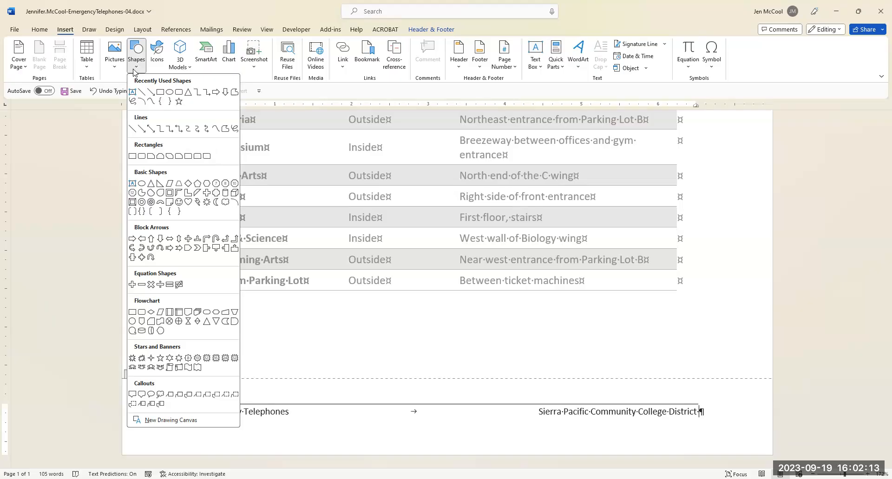
left_click(134, 72)
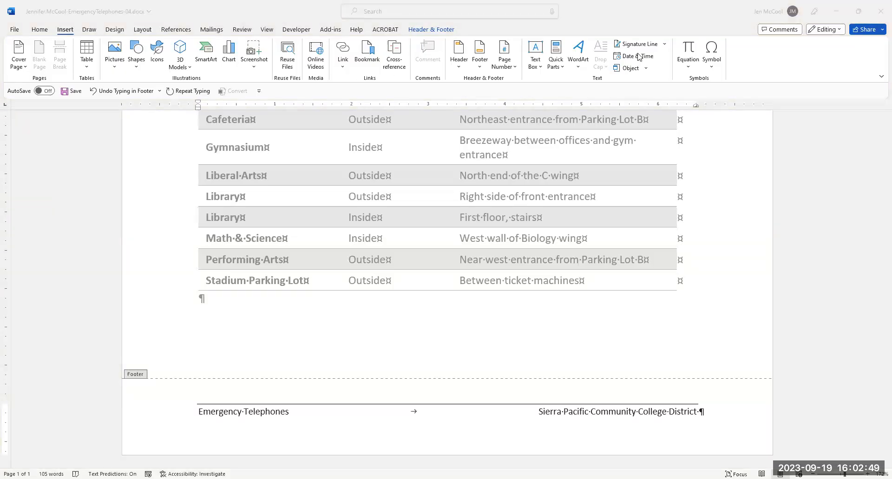
left_click(714, 71)
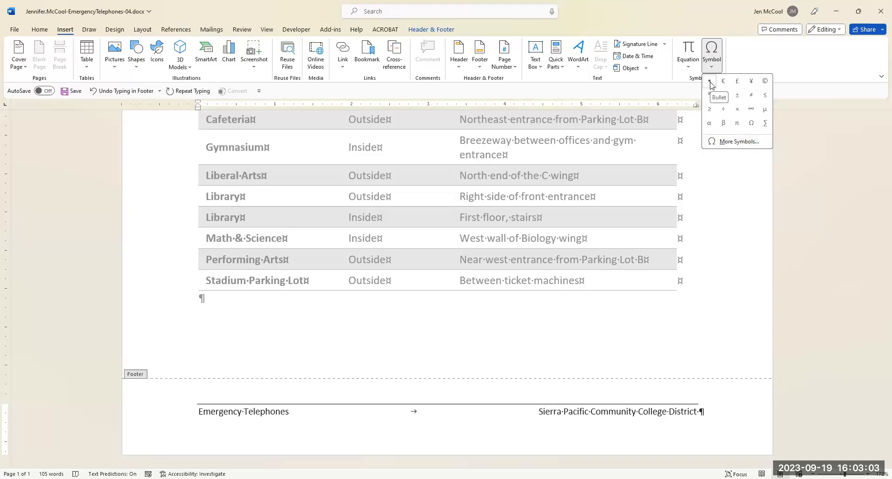
left_click(735, 143)
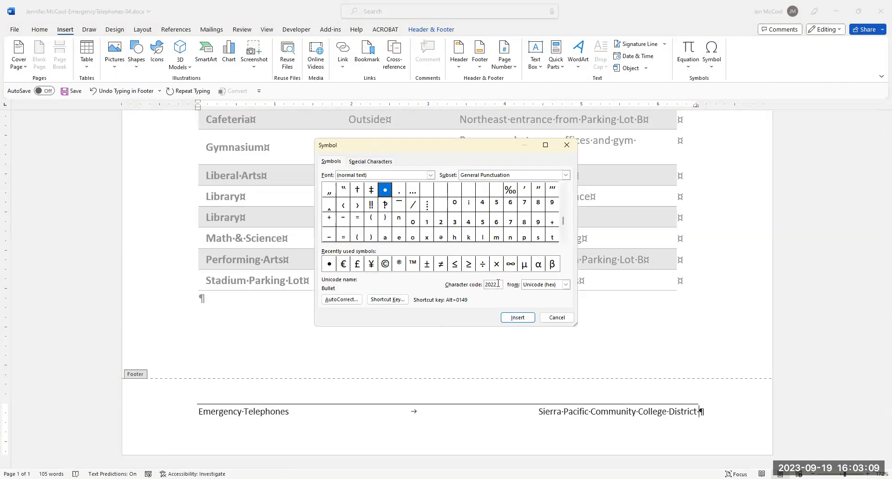
left_click_drag(496, 286, 479, 286)
type("183")
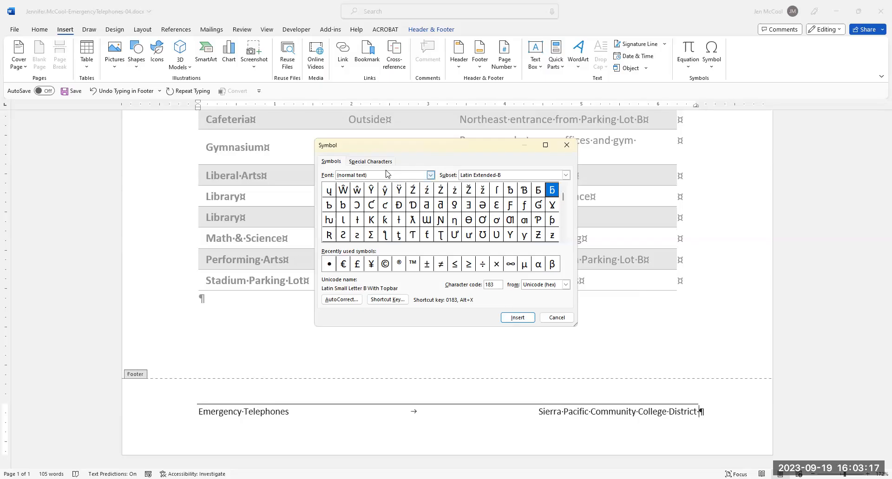
Switch the symbol list to the Symbol font.
left_click(431, 175)
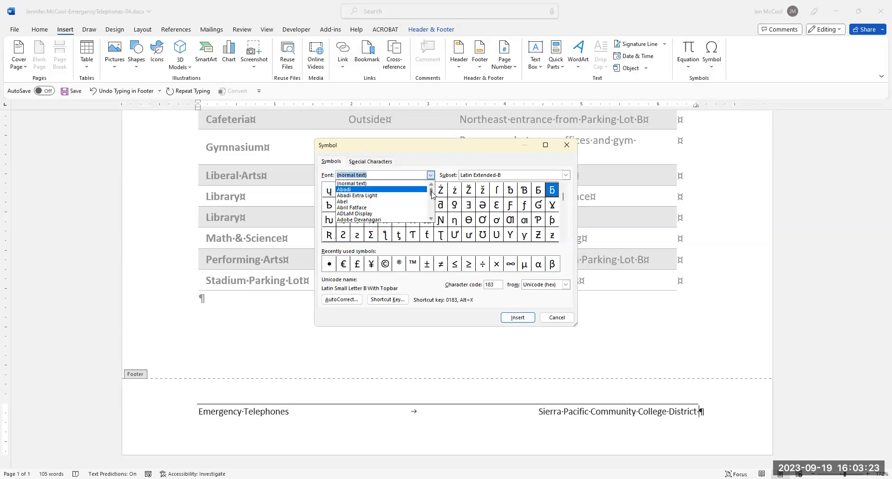
left_click_drag(431, 194, 433, 208)
left_click(431, 185)
left_click(431, 185)
left_click(431, 185)
left_click(430, 185)
left_click(431, 185)
left_click(347, 190)
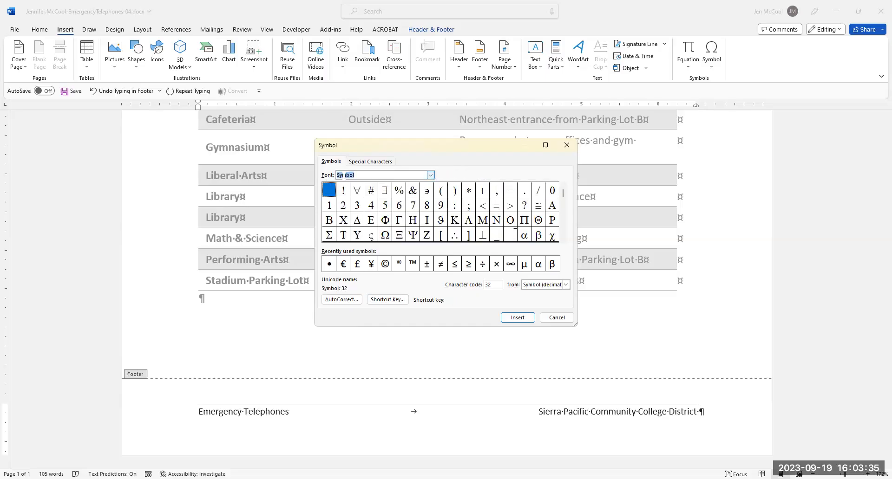
Insert the bullet with character code 183 at the end of the footer text, keeping only one bullet followed by a space.
left_click(497, 285)
left_click_drag(497, 285, 478, 282)
type("183")
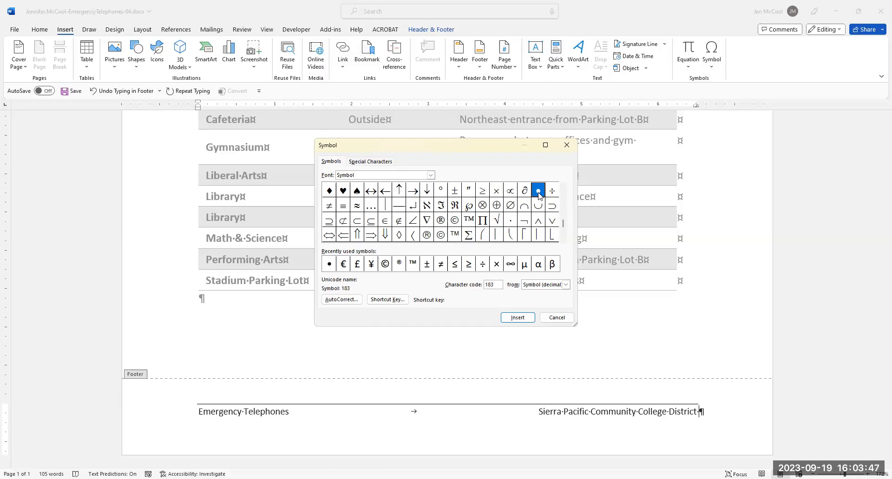
left_click(518, 317)
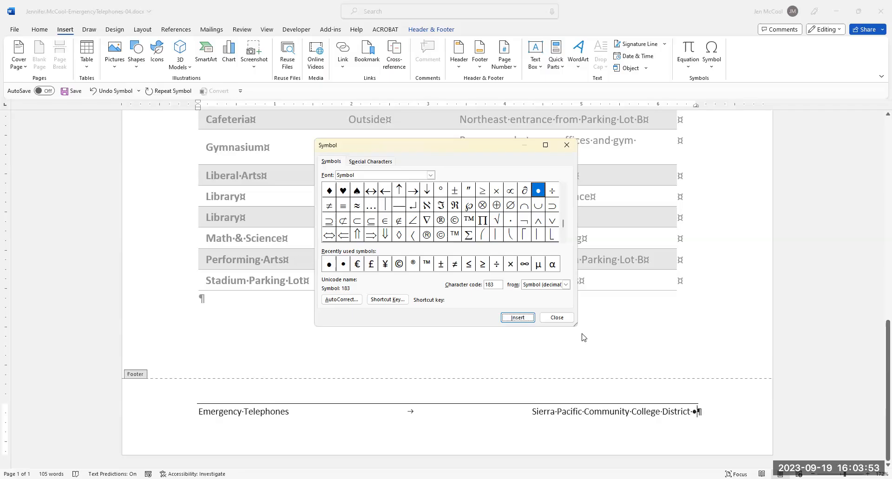
key("Return")
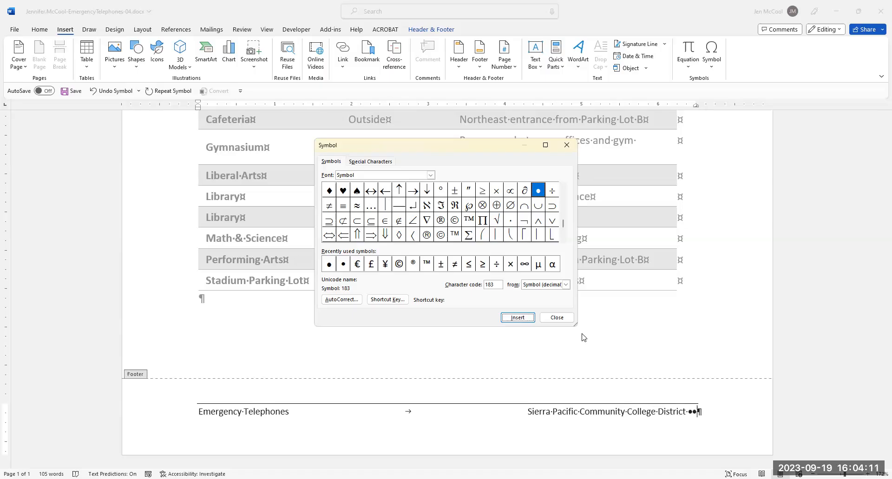
left_click(560, 318)
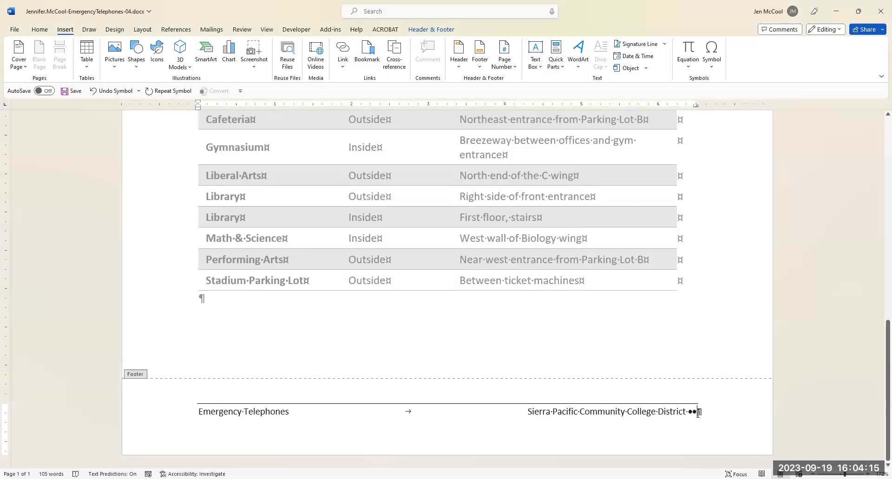
key("BackSpace")
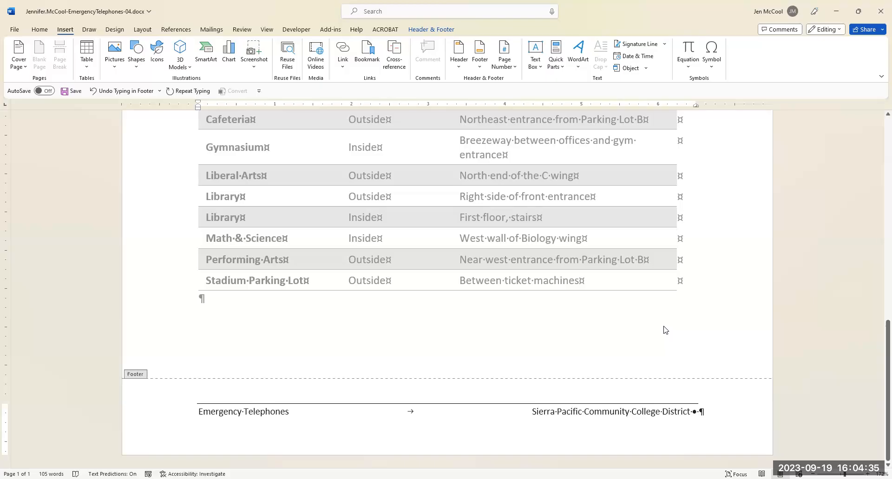
Add "Revised" and the current date in 9/19/23 format, without automatic updating, to the end of the footer.
type("Revised")
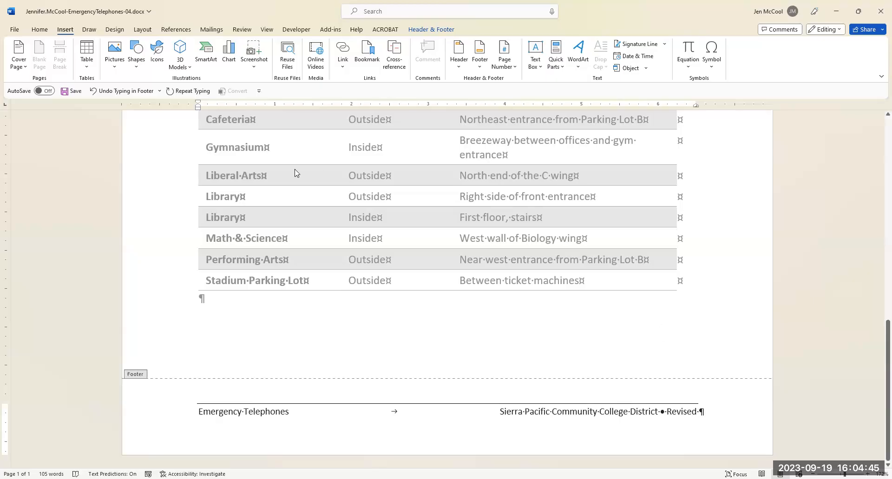
left_click(426, 30)
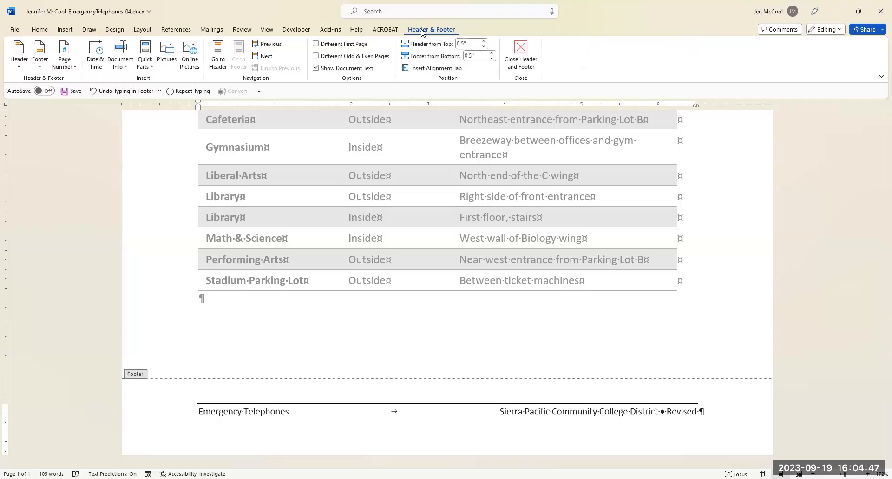
left_click(102, 67)
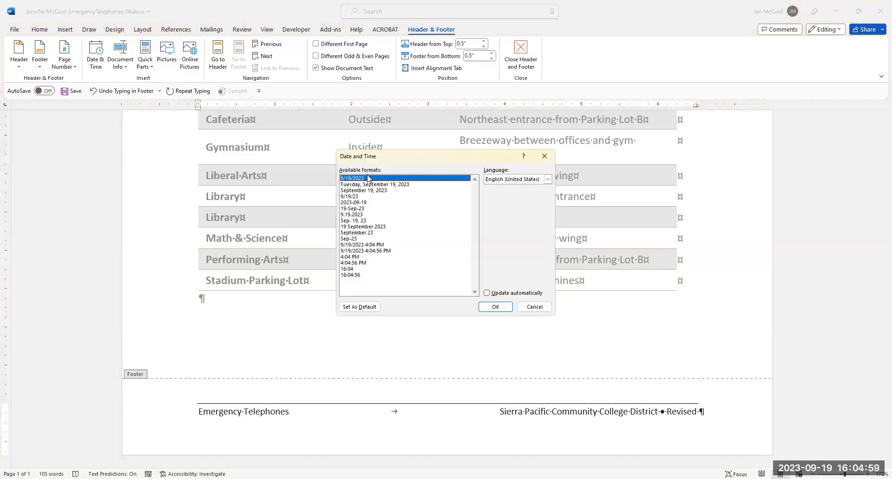
left_click(353, 196)
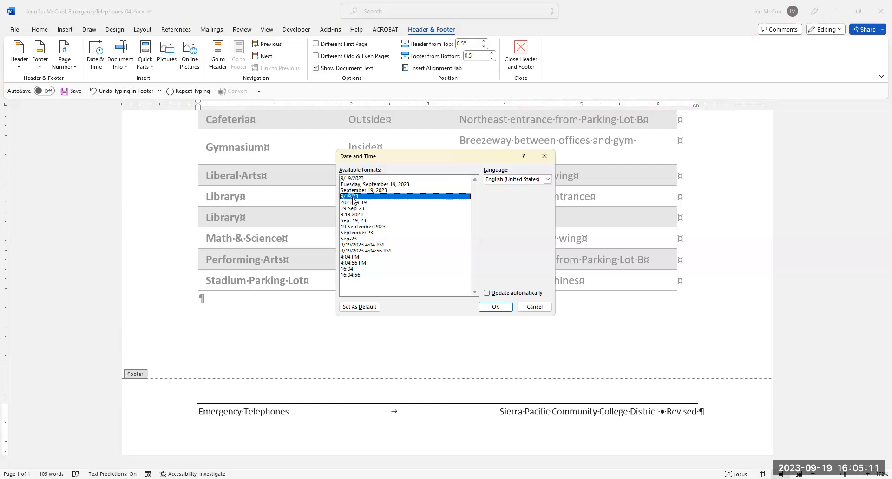
left_click(496, 308)
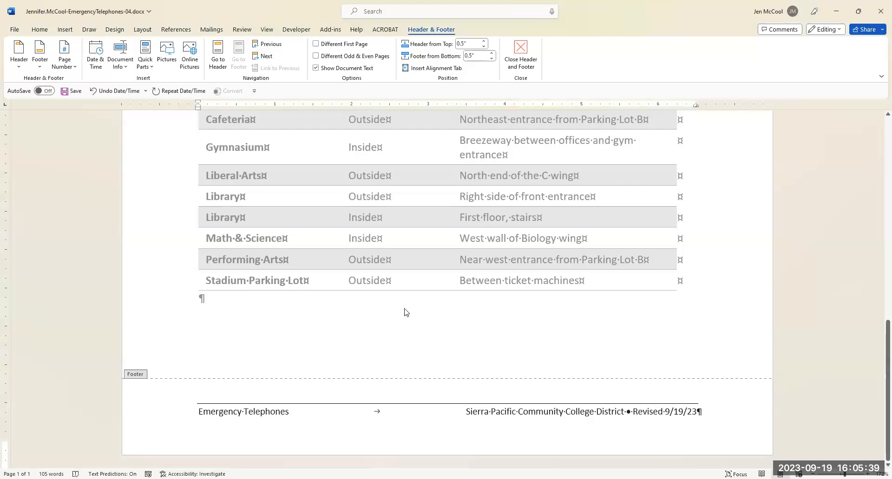
Leave the footer and replace the college logo's alt text with "Sierra Pacific logo".
scroll(402, 312, "up", 10)
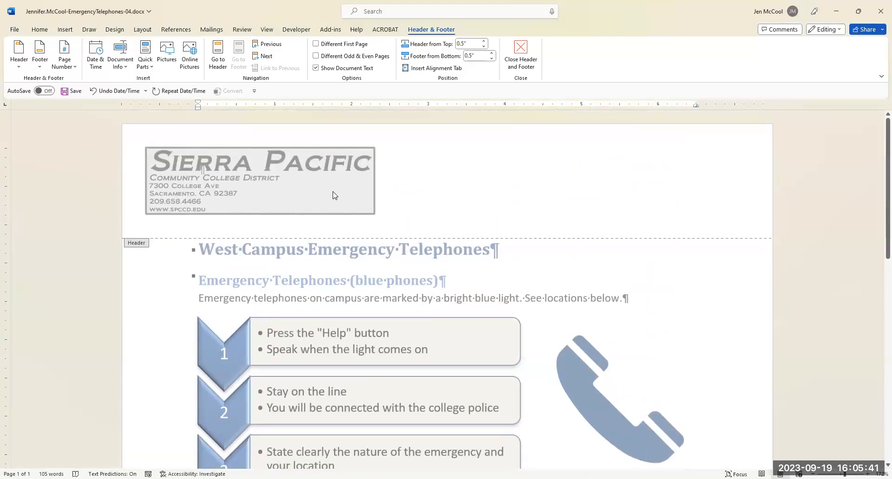
double_click(334, 195)
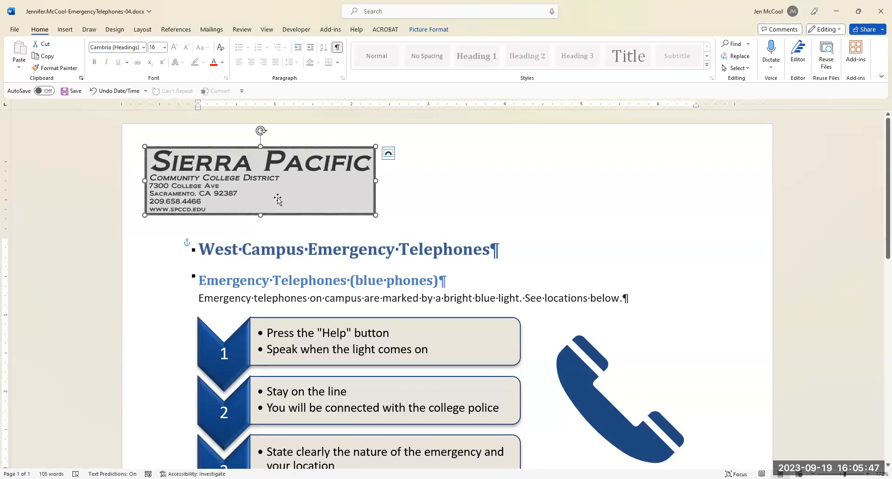
left_click(429, 30)
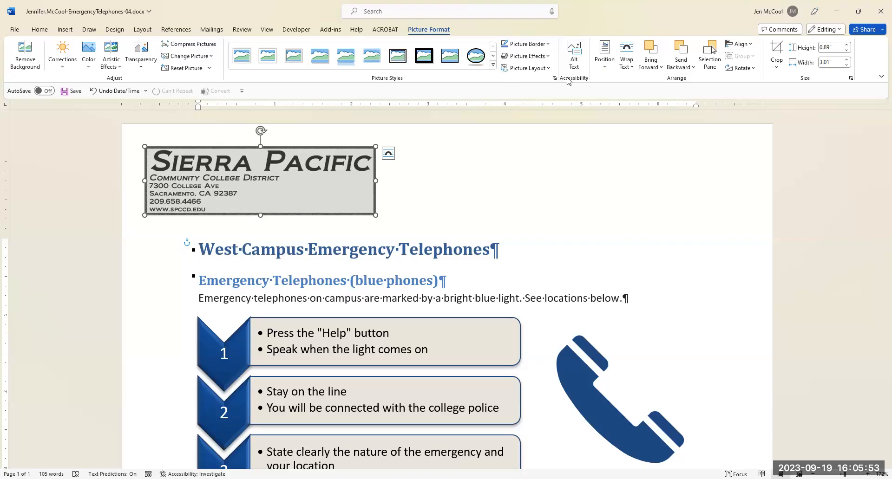
left_click(575, 59)
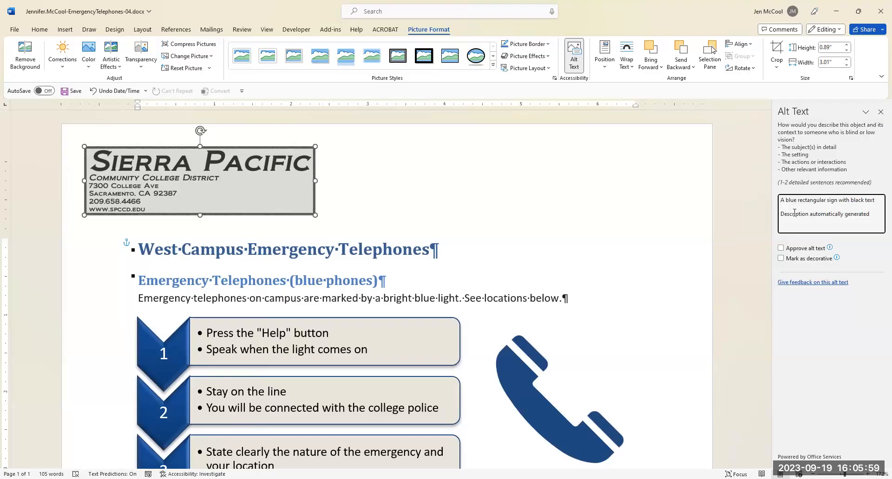
left_click_drag(870, 215, 779, 200)
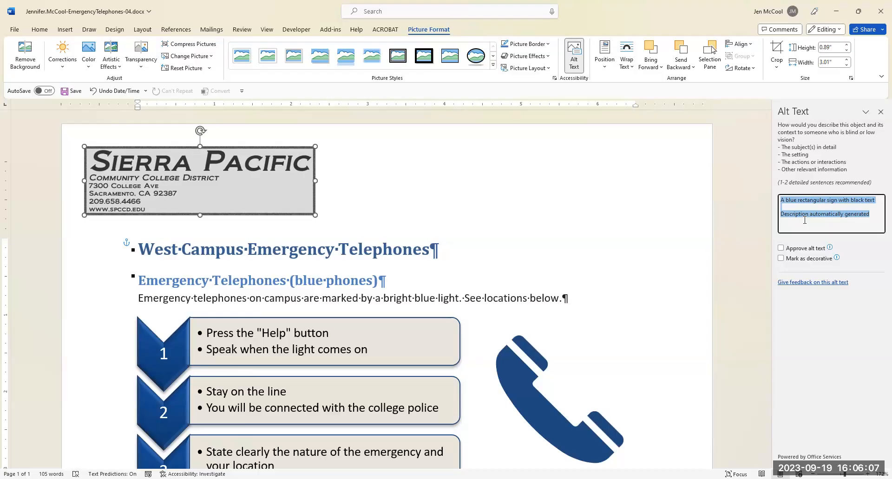
type("S")
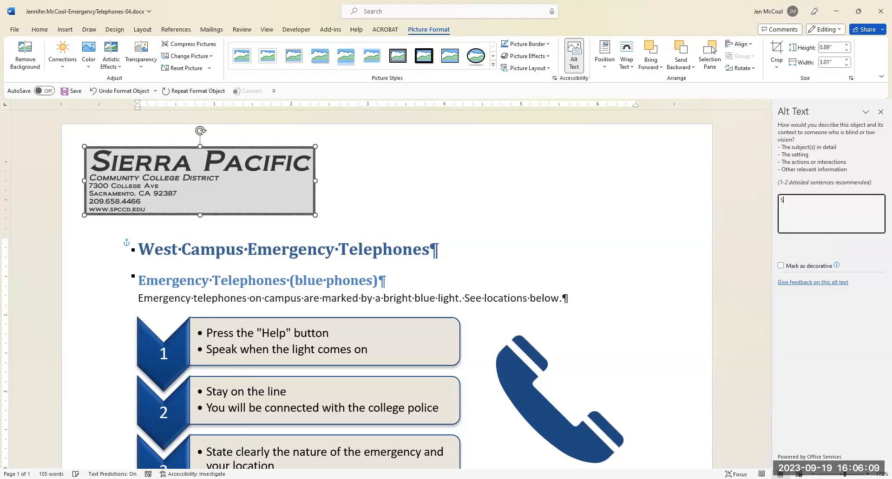
type("ierra Pacific logo")
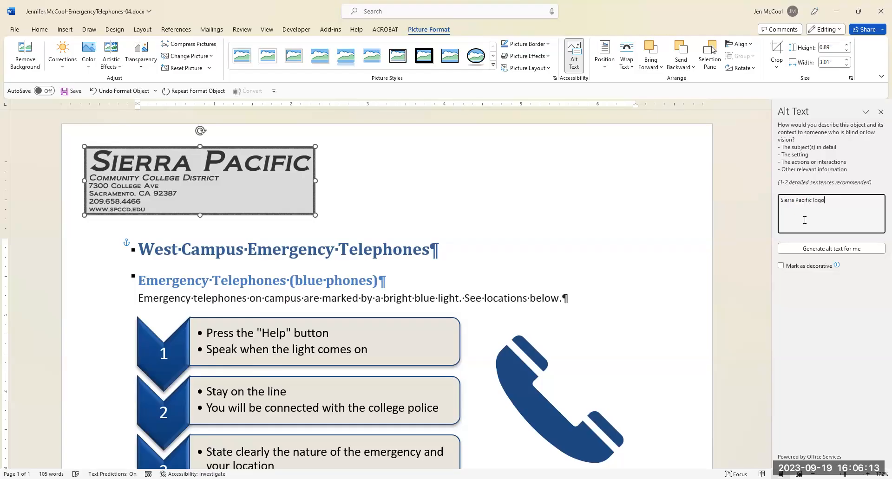
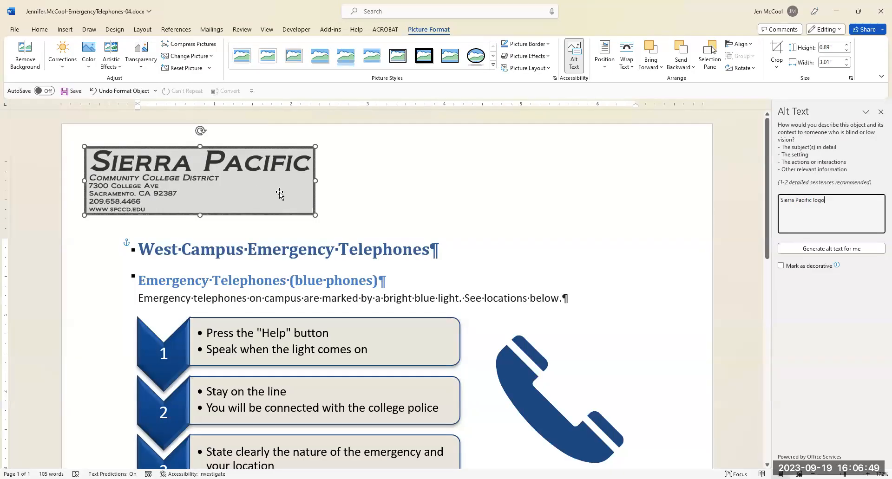
Set the alt text of the whole SmartArt graphic to "Graphic of emergency telephone instructions".
left_click(881, 112)
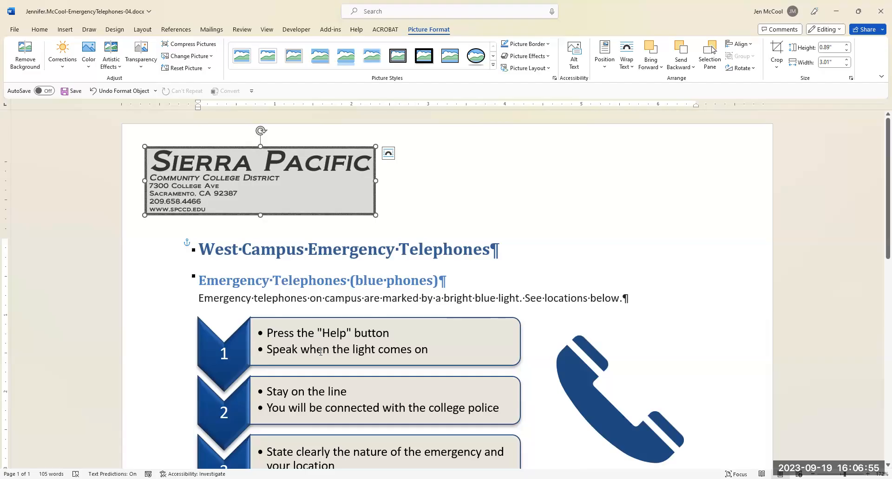
scroll(255, 317, "down", 1)
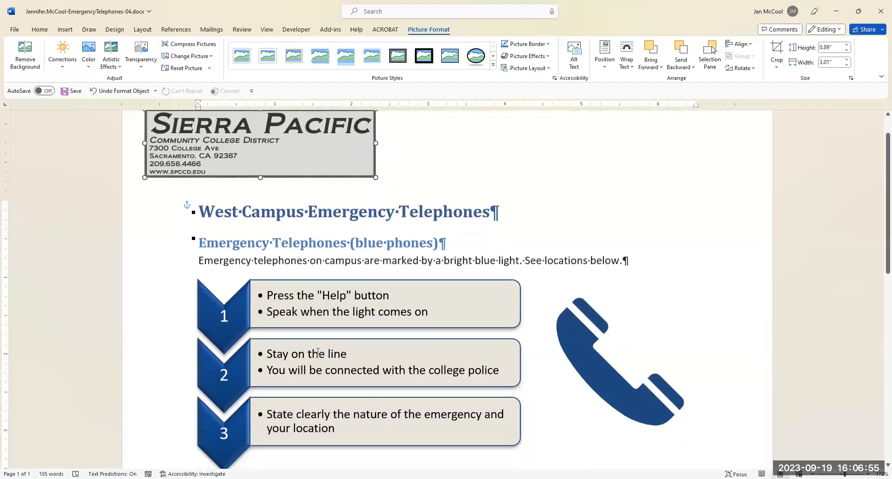
left_click(229, 310)
left_click(279, 274)
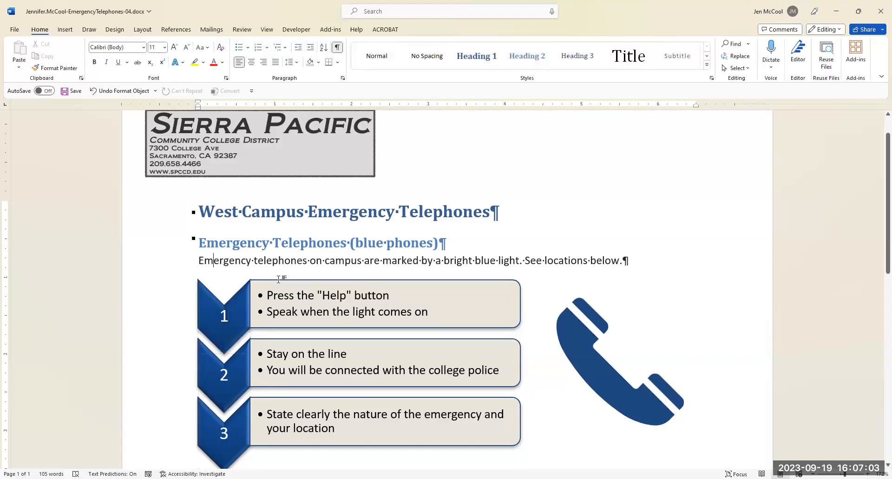
left_click(197, 288)
left_click(280, 286)
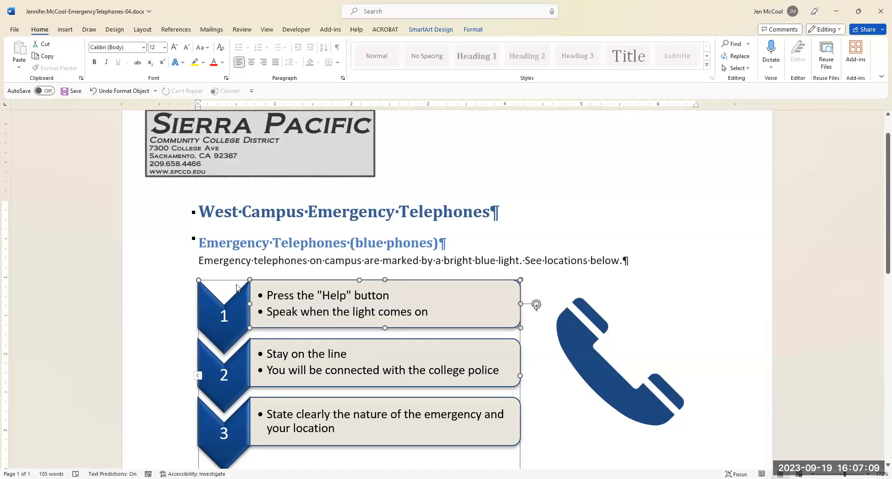
left_click(263, 280)
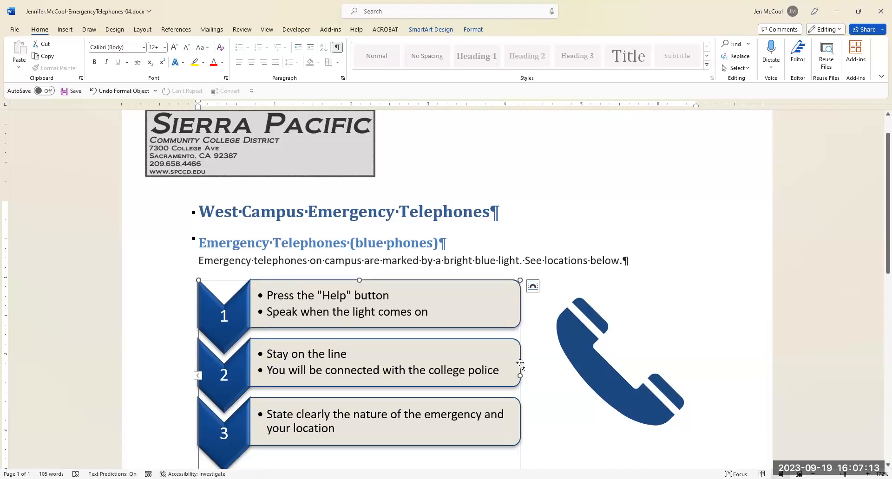
scroll(536, 432, "down", 3)
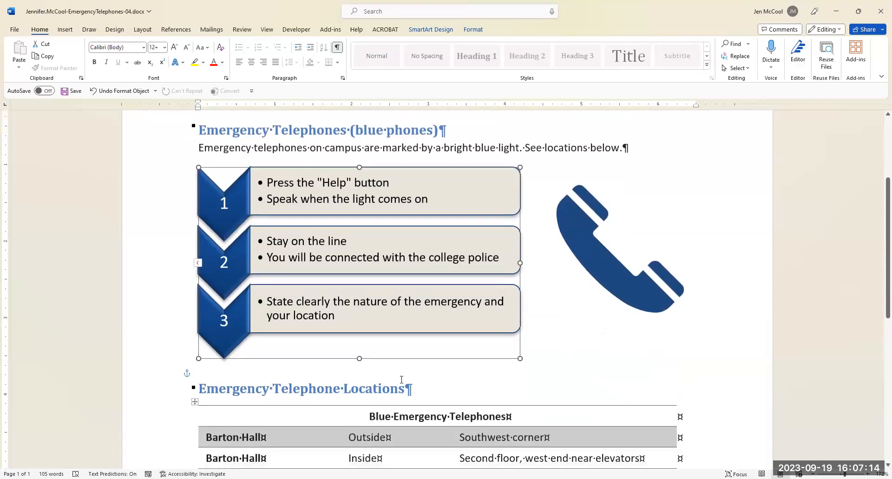
left_click(282, 191)
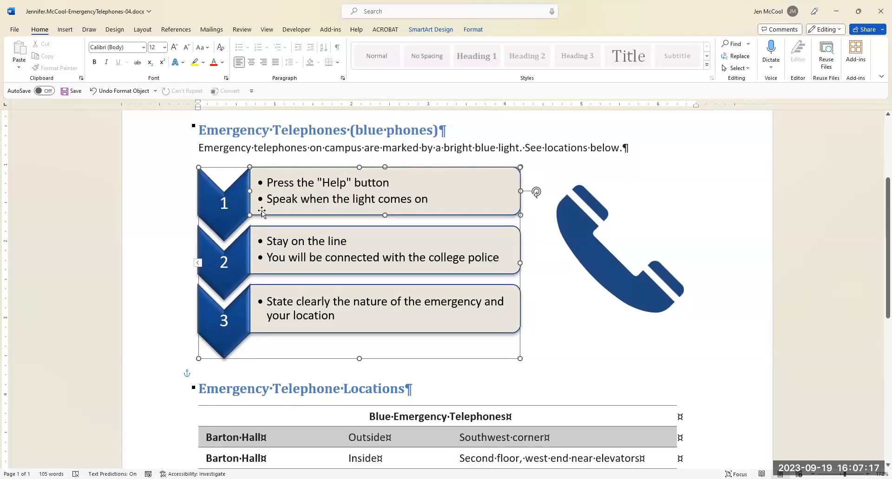
left_click(373, 359)
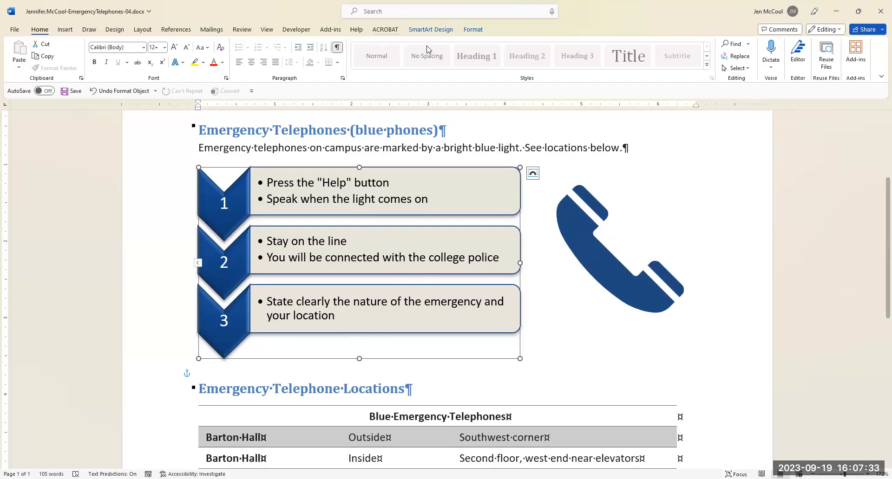
left_click(426, 31)
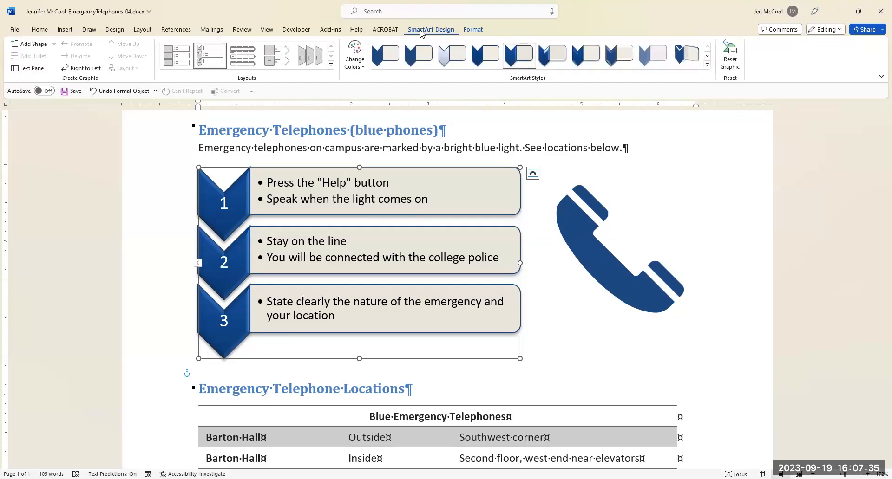
left_click(474, 29)
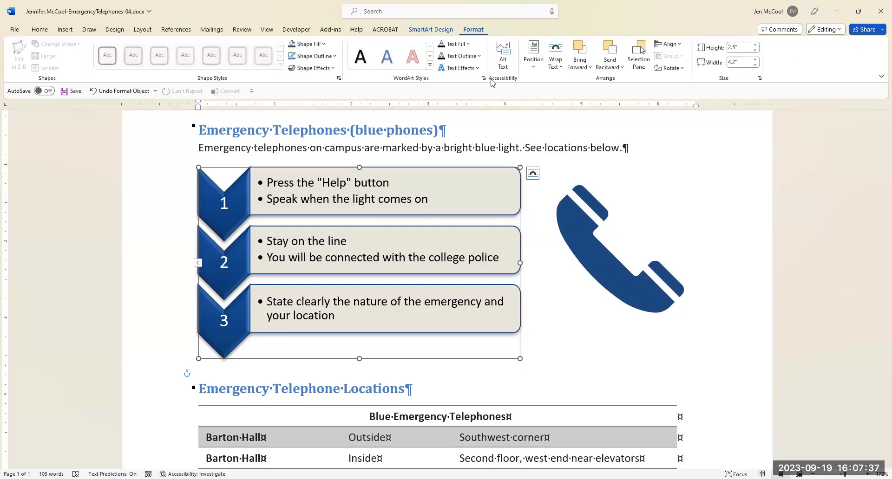
left_click(505, 65)
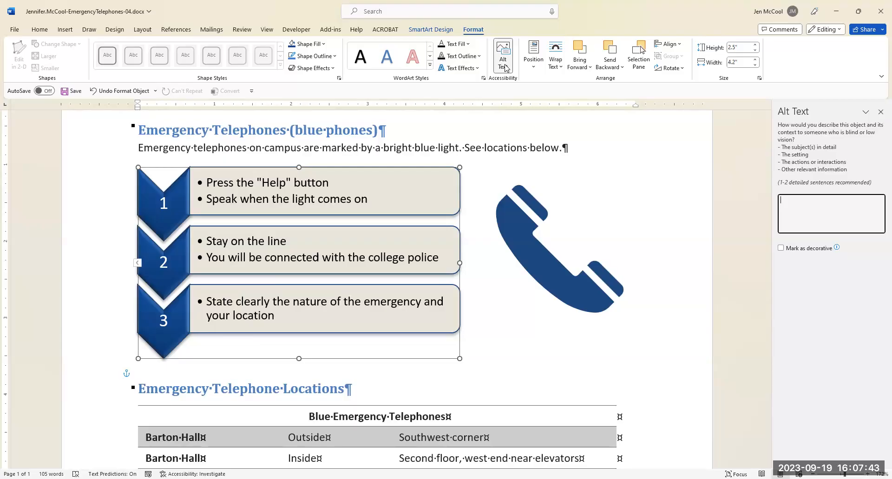
type("raphic of emergency")
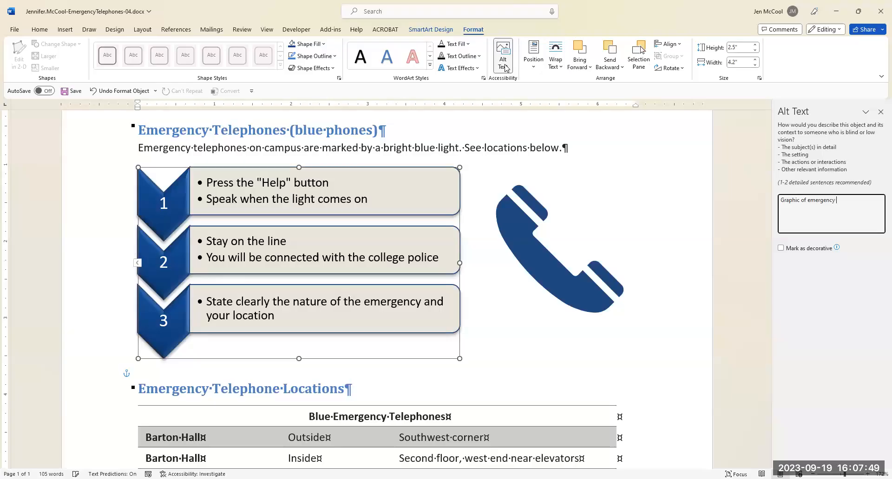
type(" telephone instructions")
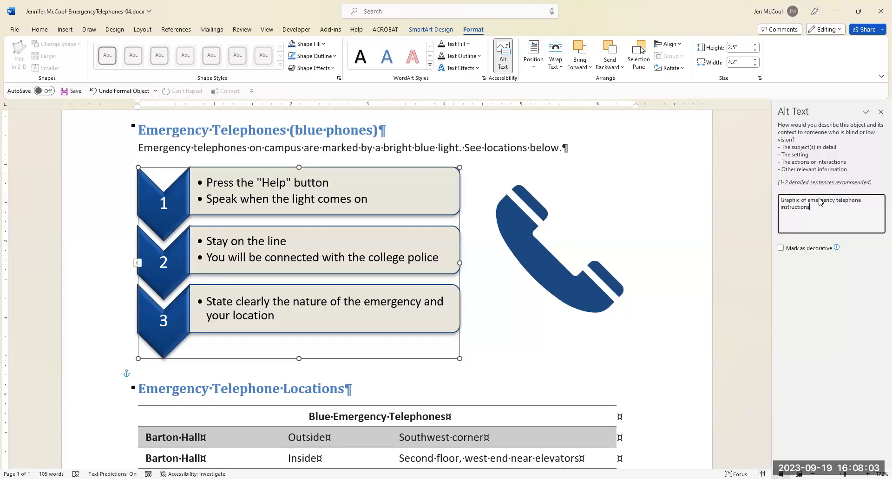
left_click(880, 113)
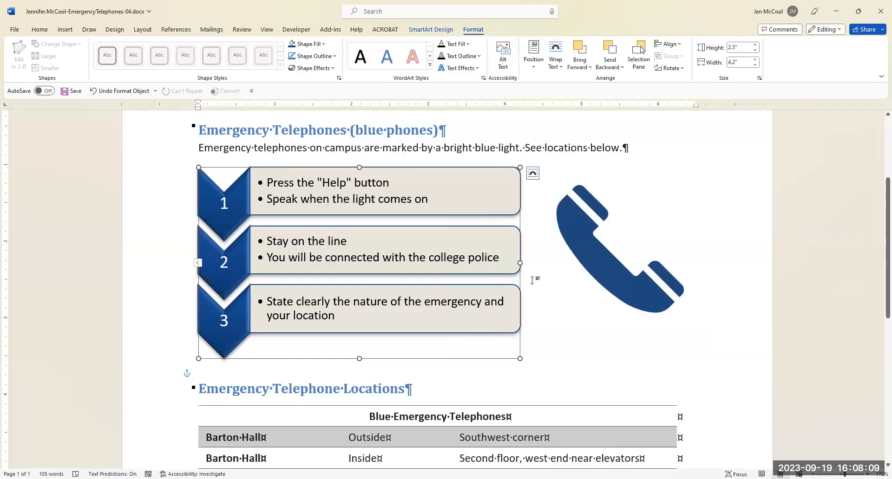
Replace the phone icon's alt text with "Icon of blue phone".
left_click(606, 261)
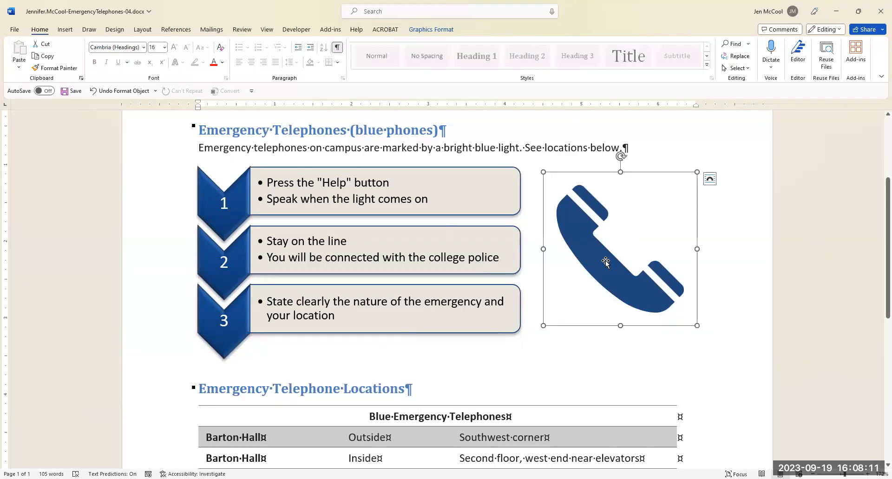
left_click(432, 31)
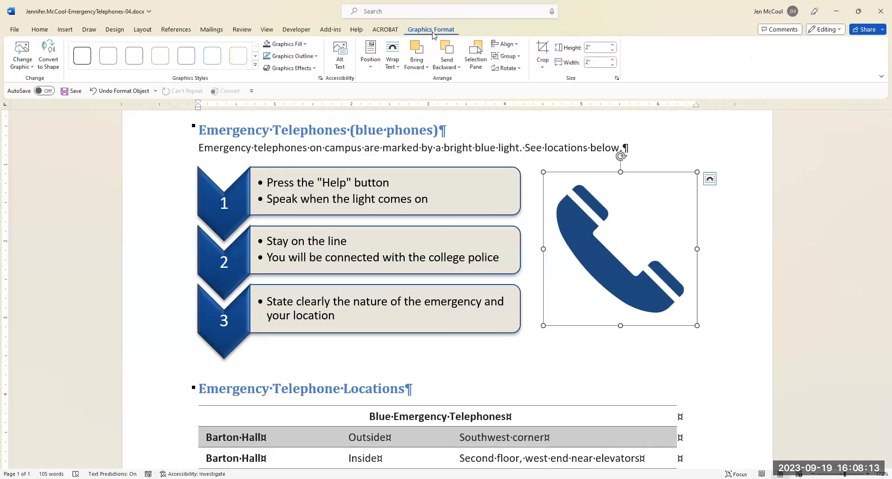
left_click(342, 63)
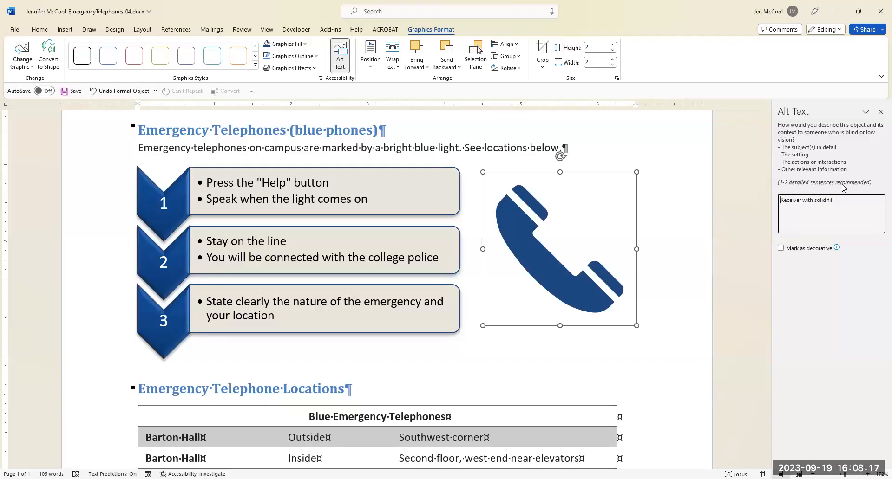
left_click_drag(839, 199, 782, 202)
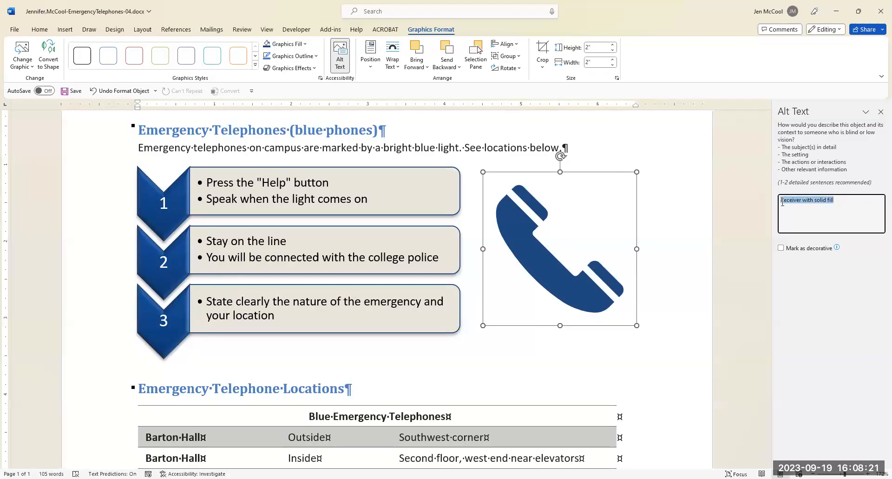
type("Icon of")
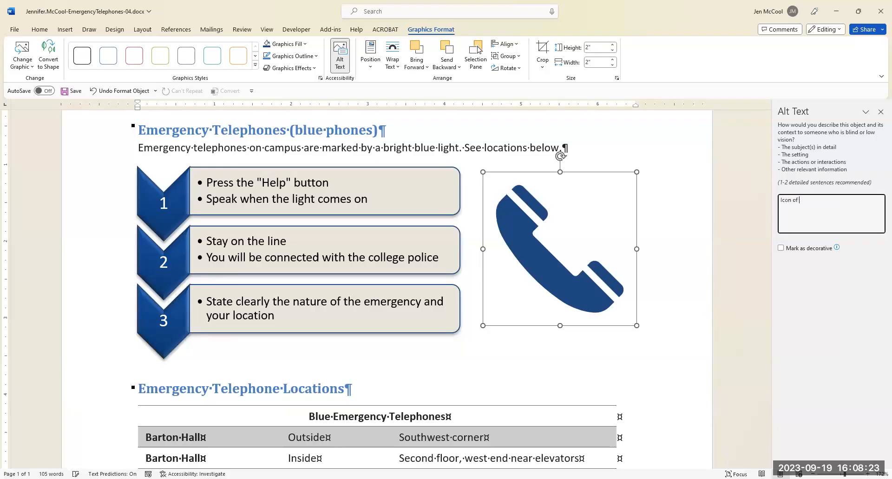
type(" blue phon")
left_click(881, 112)
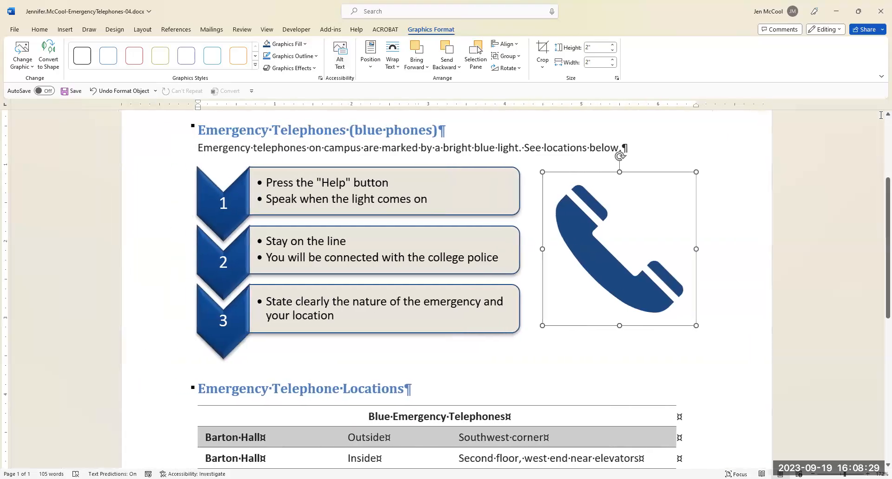
Check the completed page from the logo down to the footer and hide the formatting marks.
left_click(692, 354)
scroll(692, 354, "up", 3)
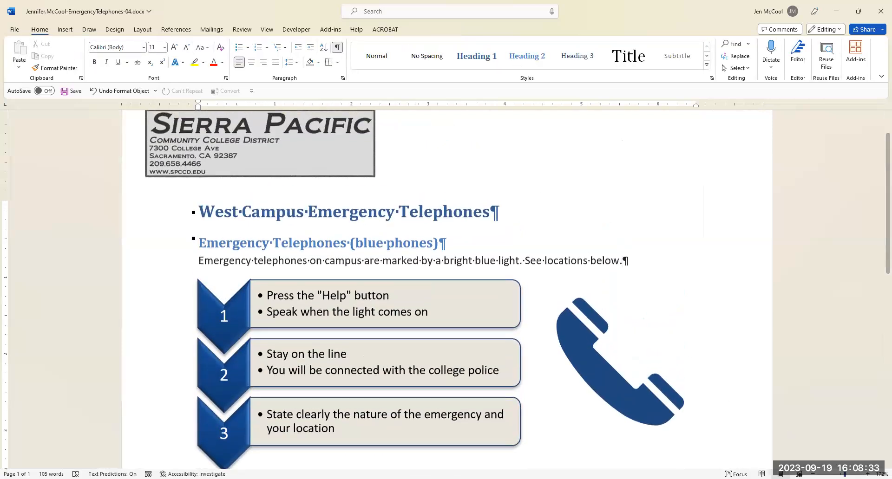
scroll(555, 342, "down", 7, "ctrl")
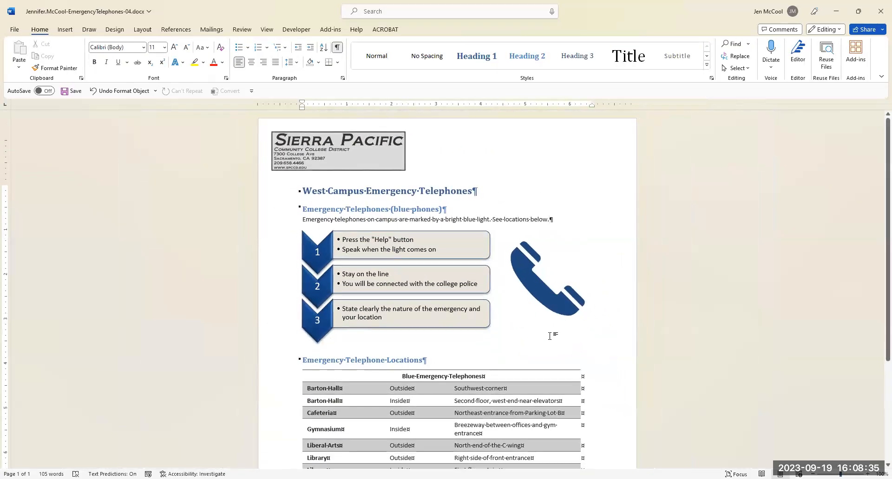
scroll(554, 341, "down", 3)
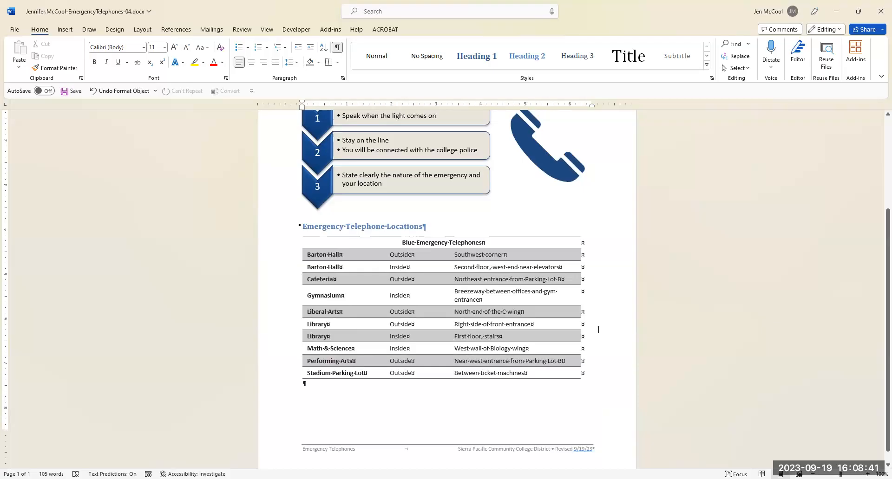
scroll(583, 322, "up", 3)
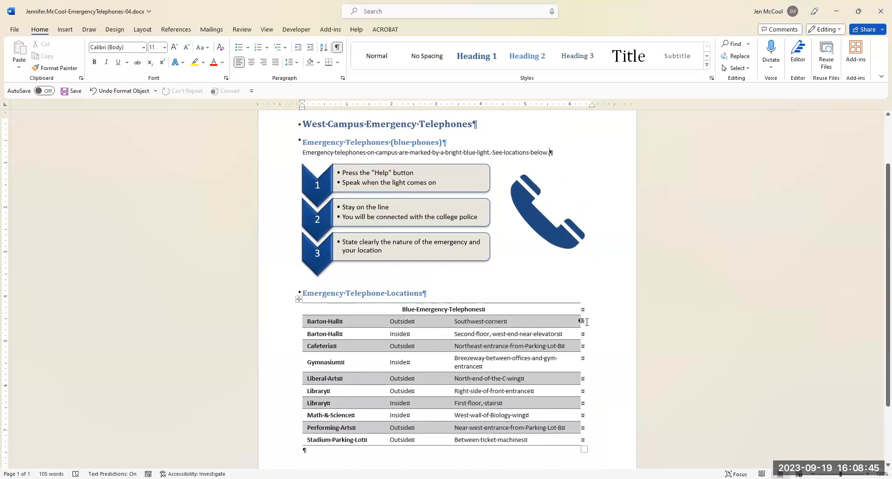
scroll(604, 310, "up", 2)
scroll(604, 310, "up", 1)
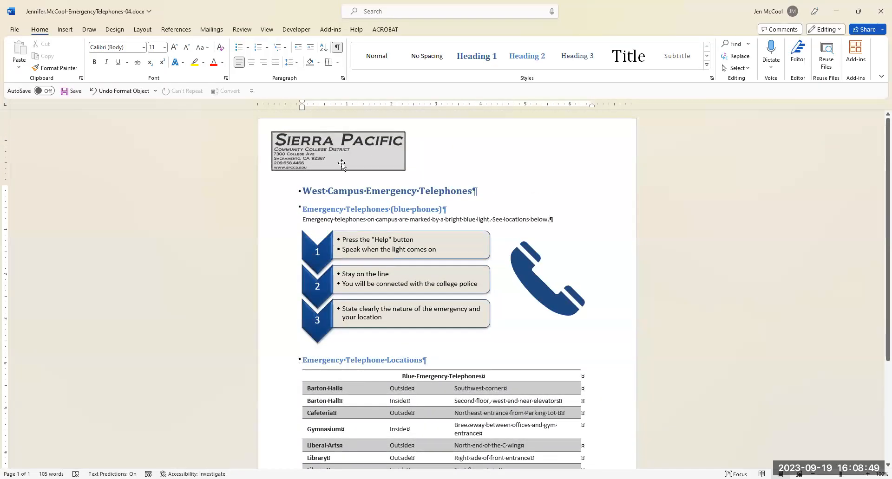
left_click(338, 47)
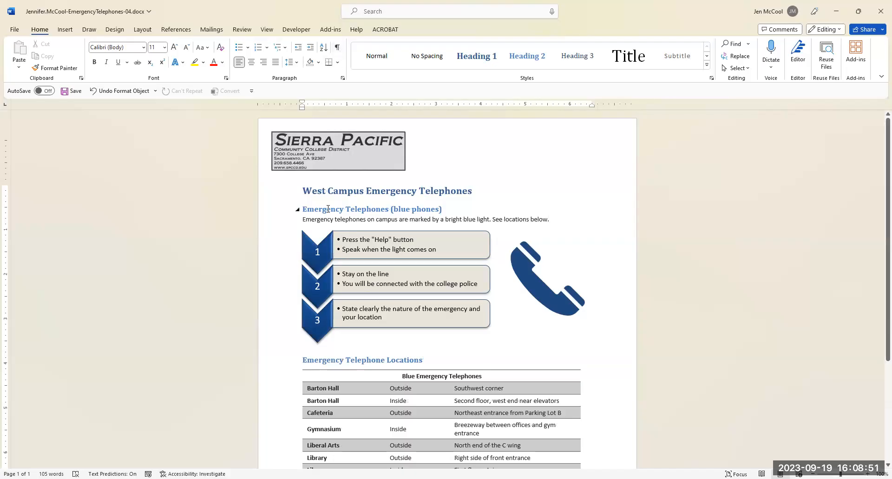
Delete the blue phone icon beside the SmartArt graphic.
left_click(519, 268)
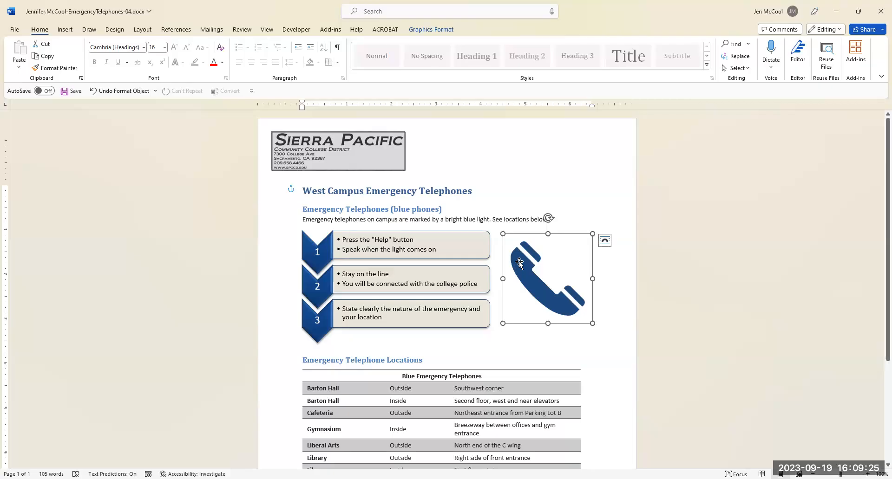
left_click(543, 255)
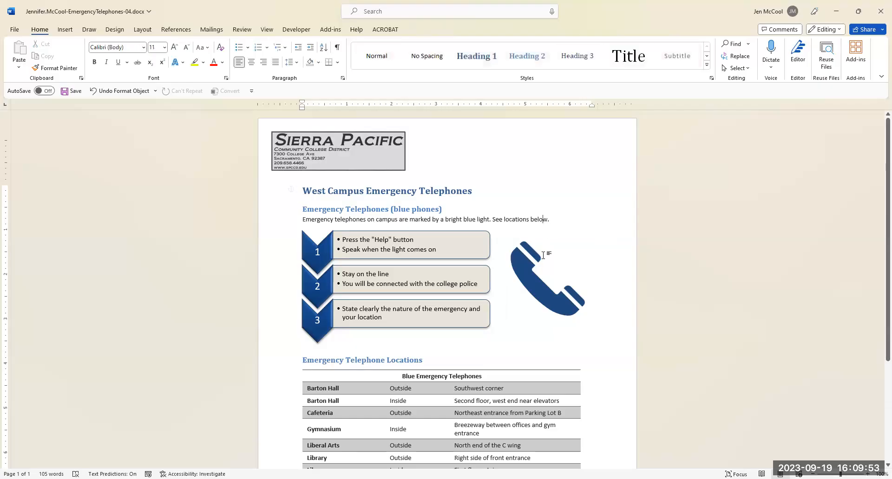
key("End")
left_click(539, 256)
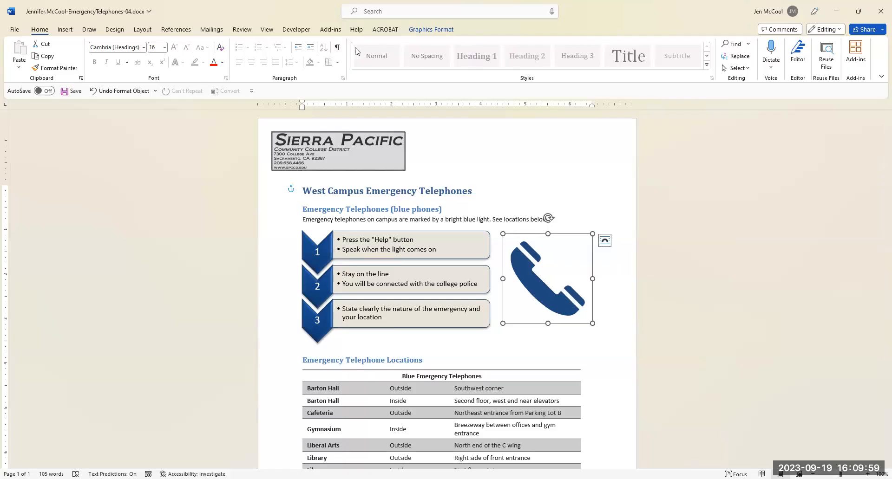
left_click(417, 30)
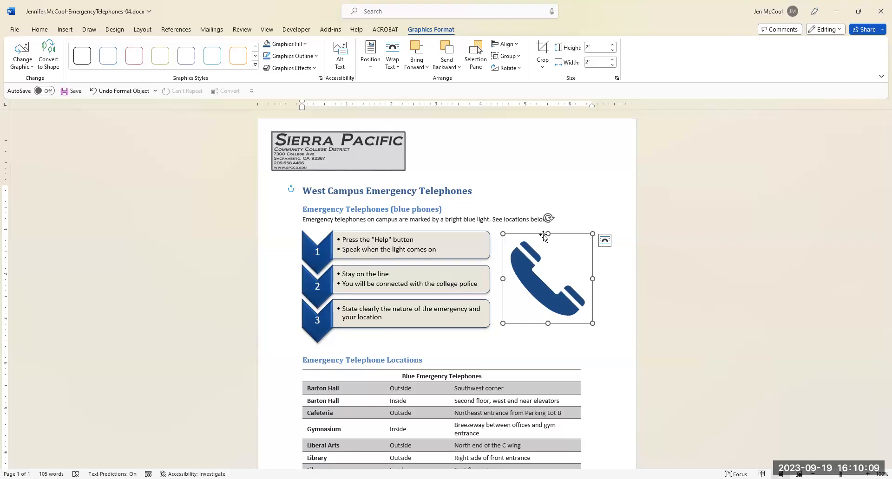
key("Delete")
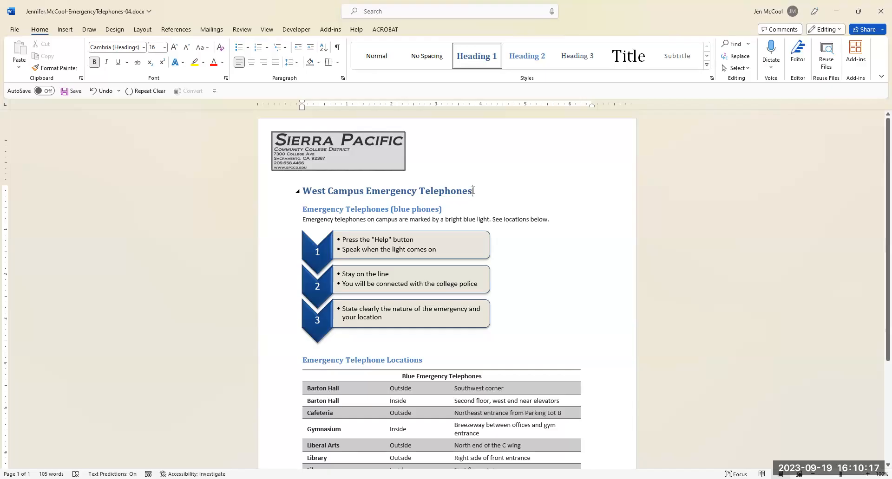
left_click(68, 30)
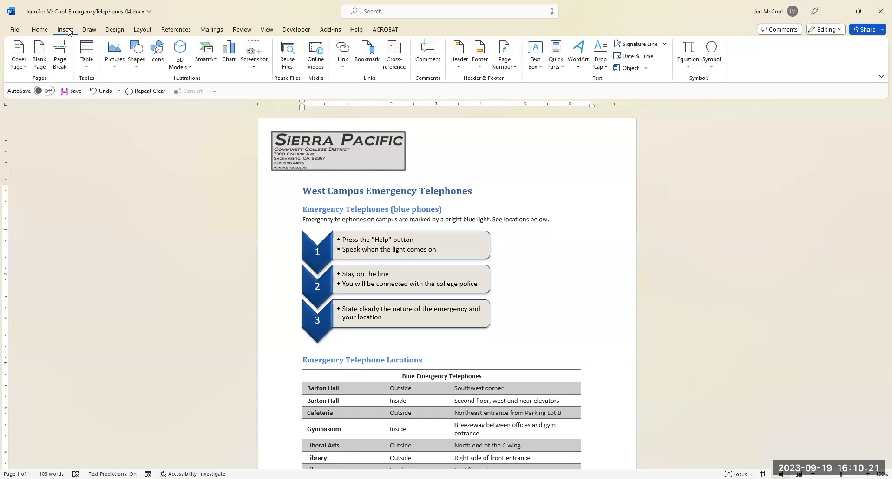
left_click(714, 68)
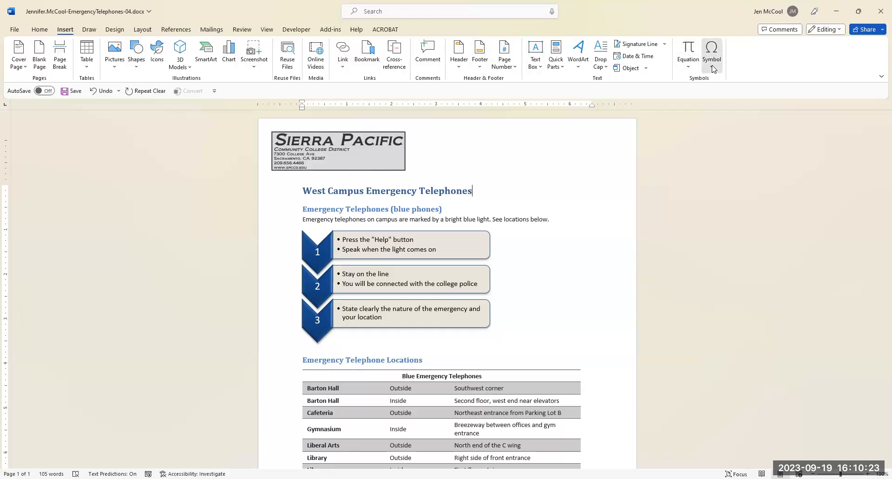
left_click(733, 147)
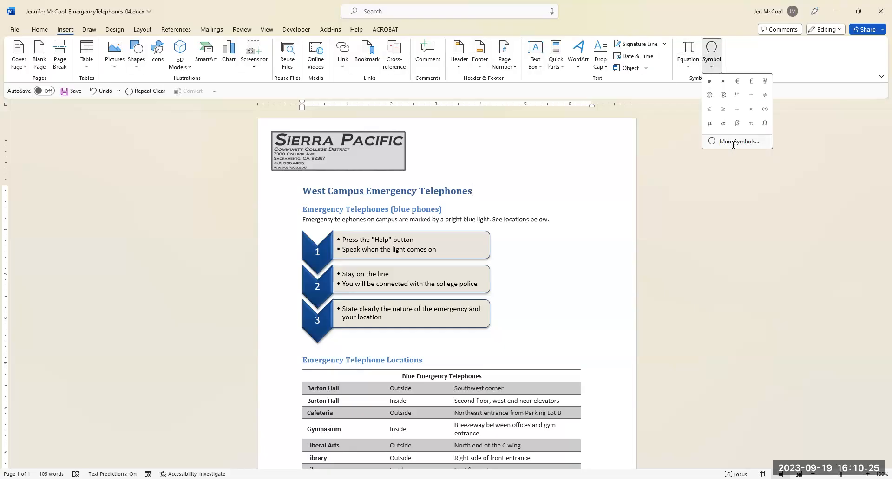
left_click(432, 176)
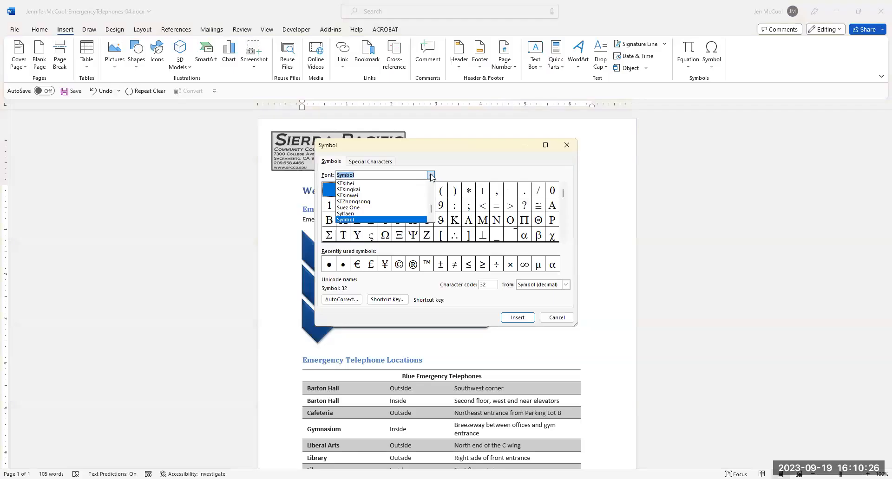
left_click(356, 220)
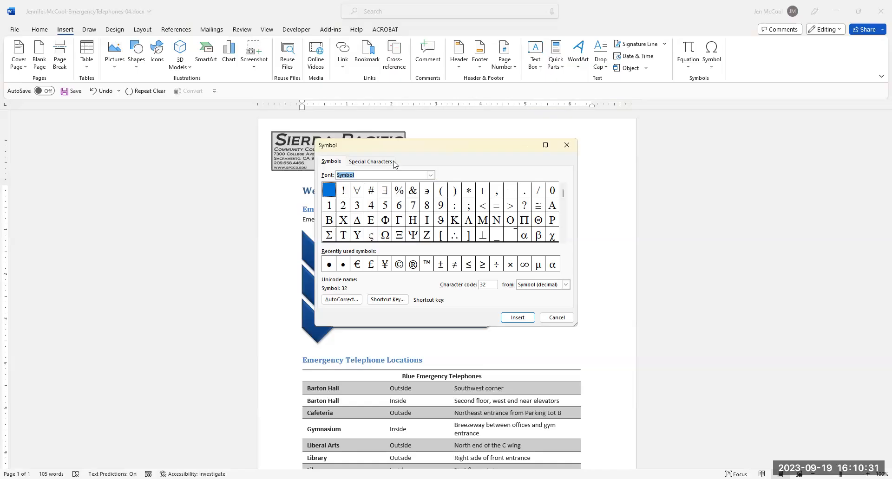
left_click(568, 145)
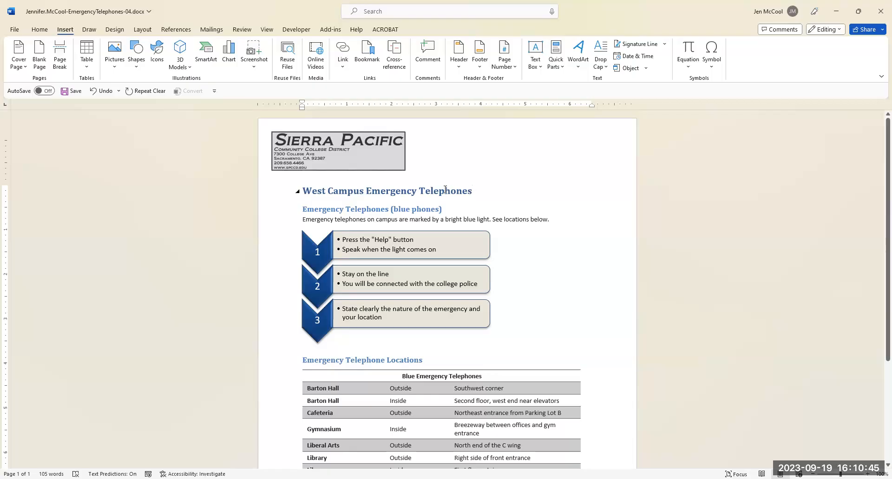
Search the stock icons for "phone" and insert the solid handset icon with sound waves after the West Campus Emergency Telephones heading.
left_click(157, 51)
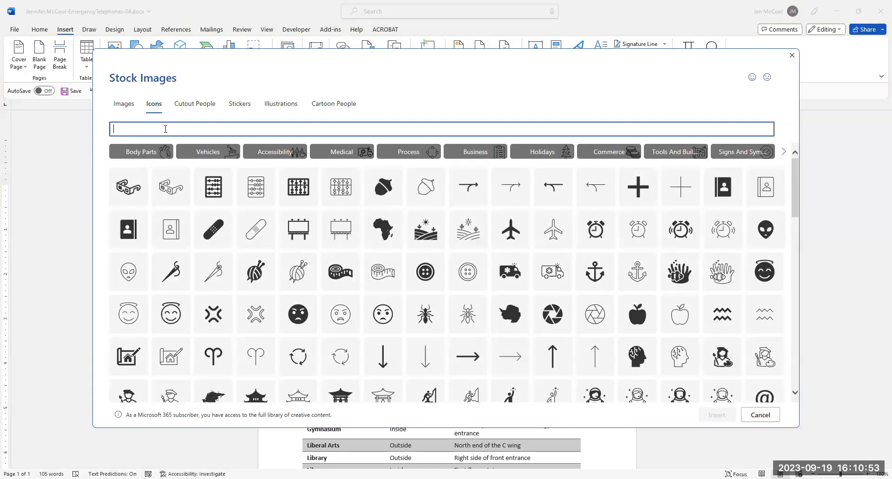
type("phone")
mouse_move(175, 164)
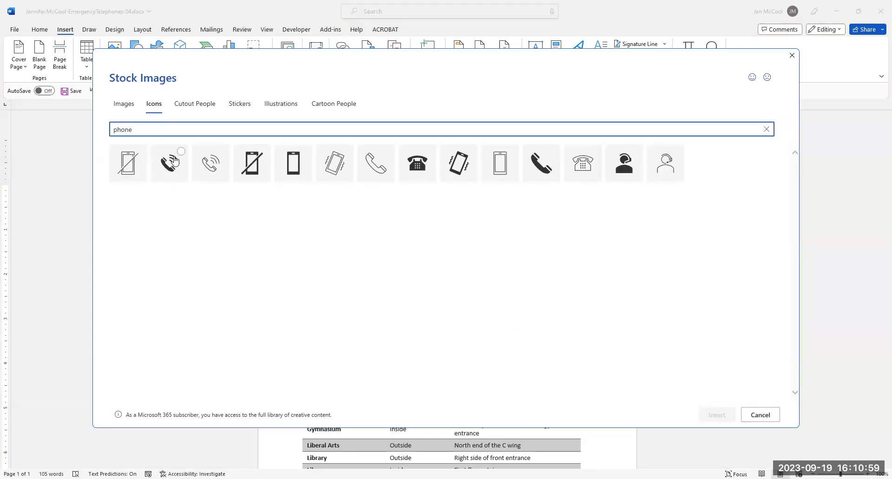
left_click(181, 152)
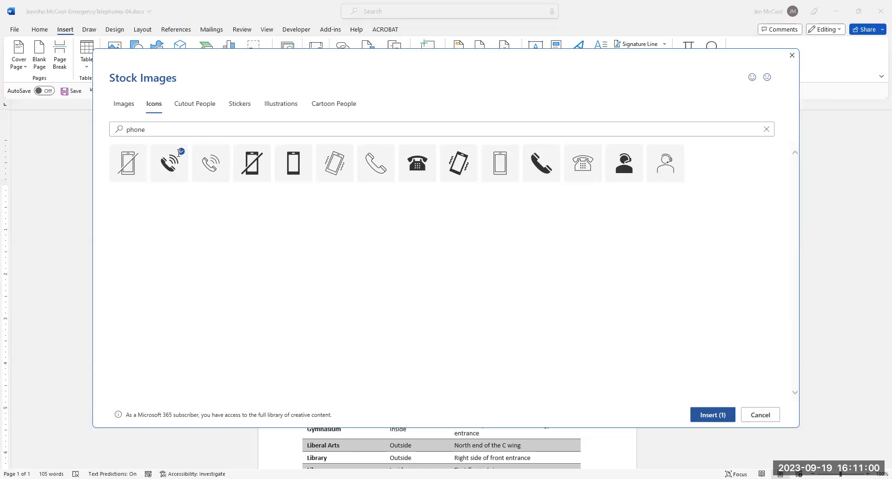
left_click(705, 420)
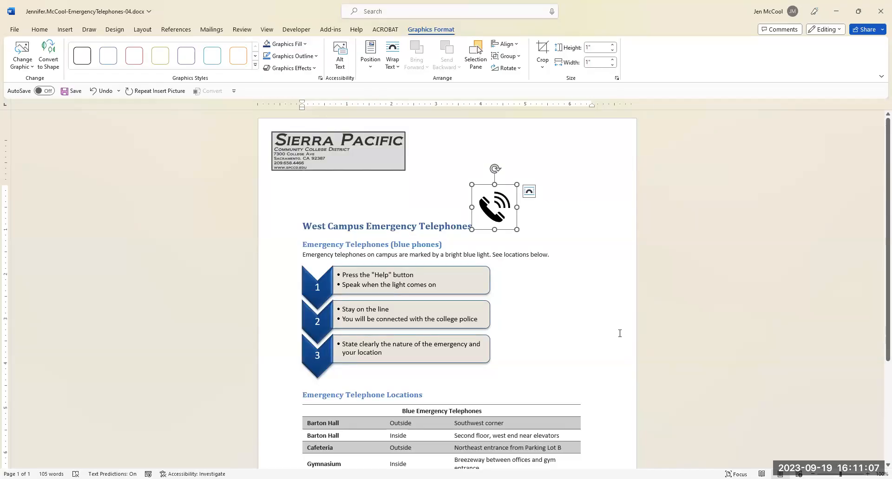
Resize the phone icon to 2" wide with its proportions kept and set its text wrapping to Tight.
left_click(612, 60)
left_click(612, 60)
left_click(592, 62)
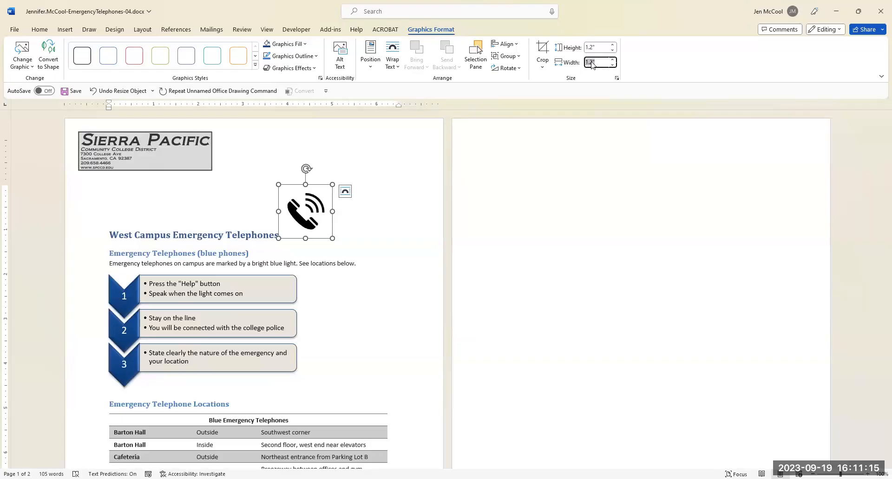
type("2")
key("Return")
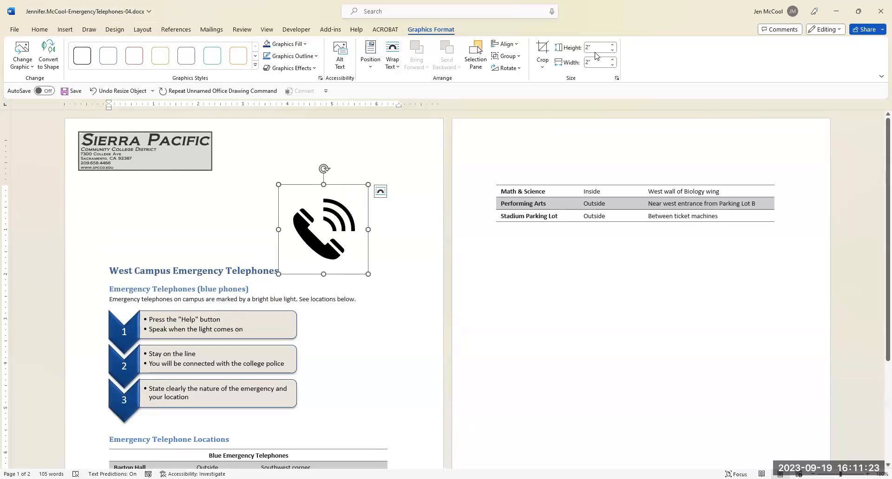
left_click(393, 65)
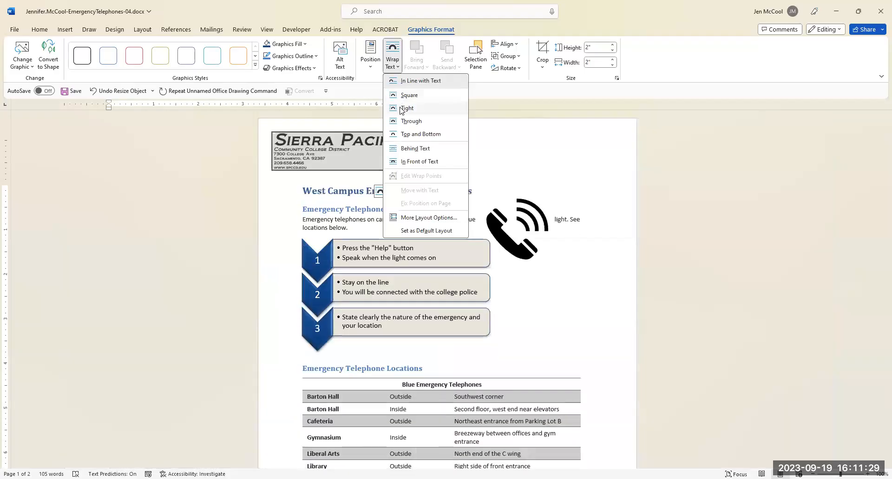
left_click(403, 109)
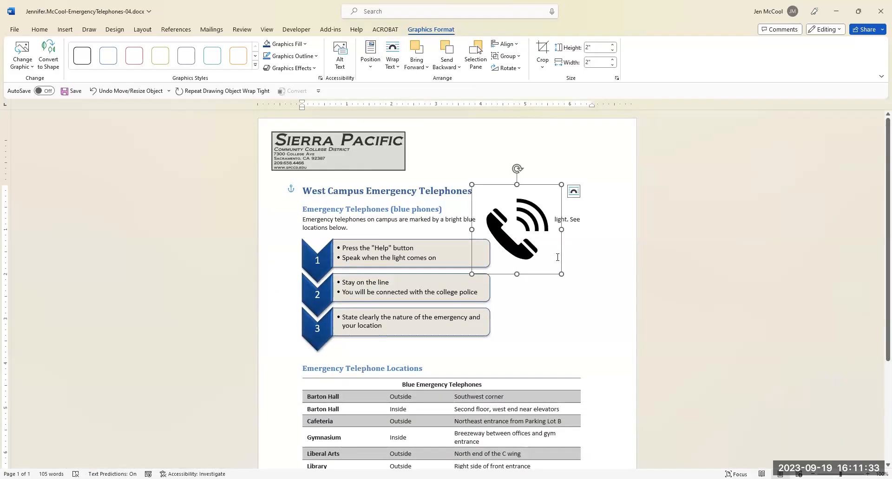
In the phone icon's layout options, set the horizontal alignment to Right relative to Margin.
left_click(371, 65)
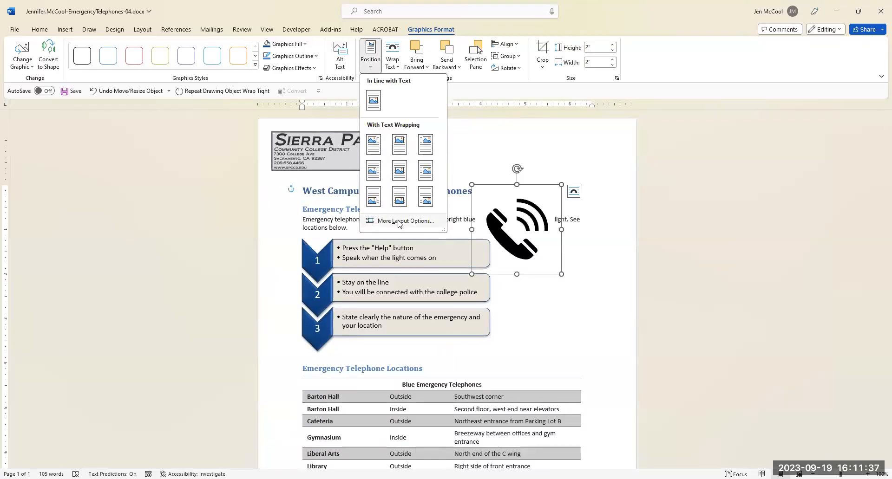
left_click(399, 222)
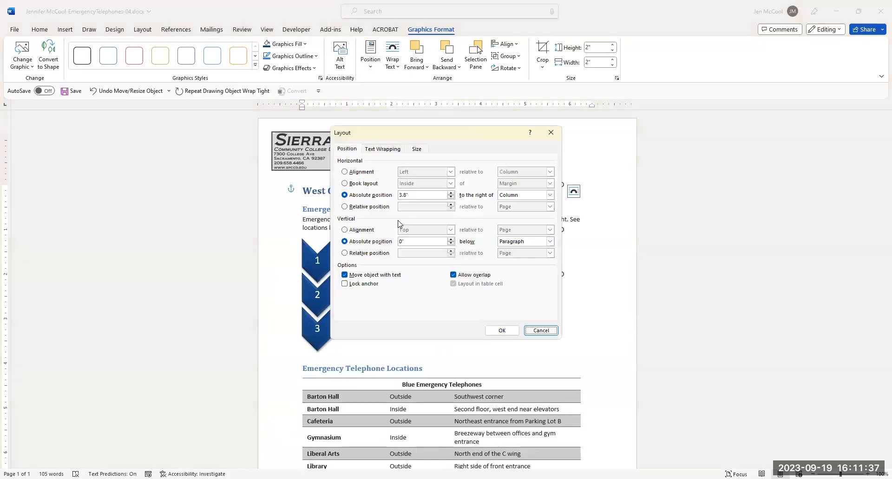
left_click(345, 172)
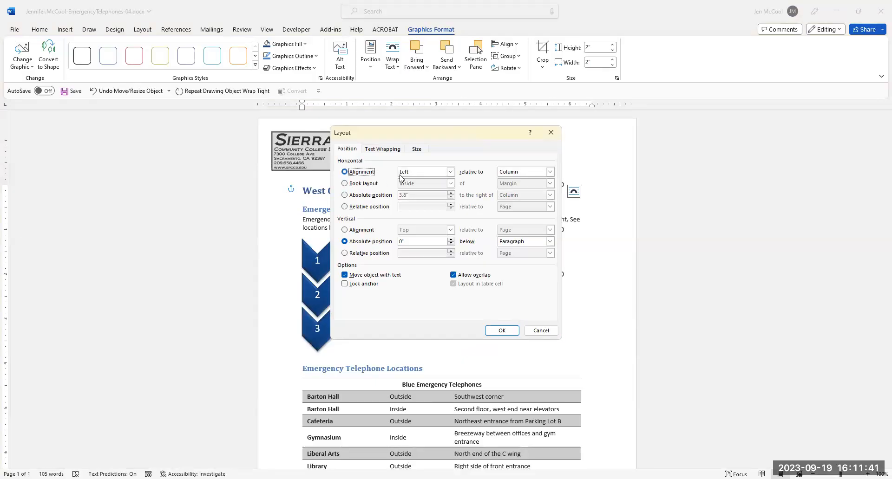
left_click(450, 172)
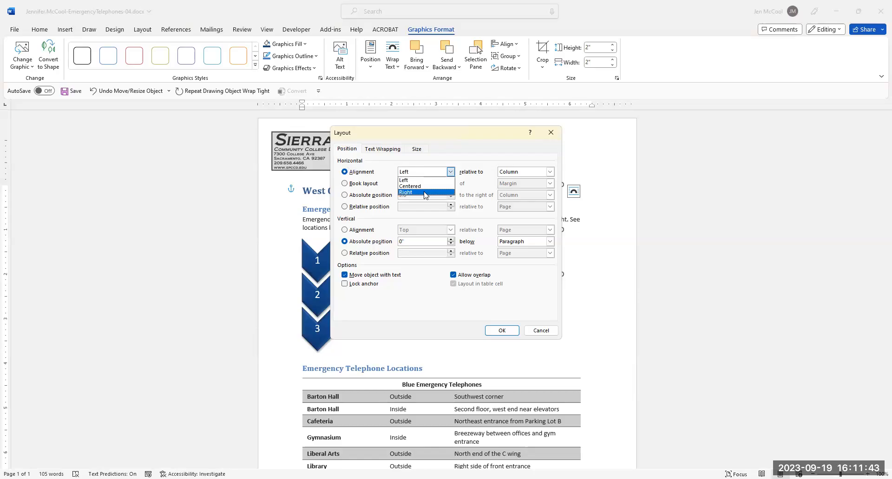
left_click(425, 192)
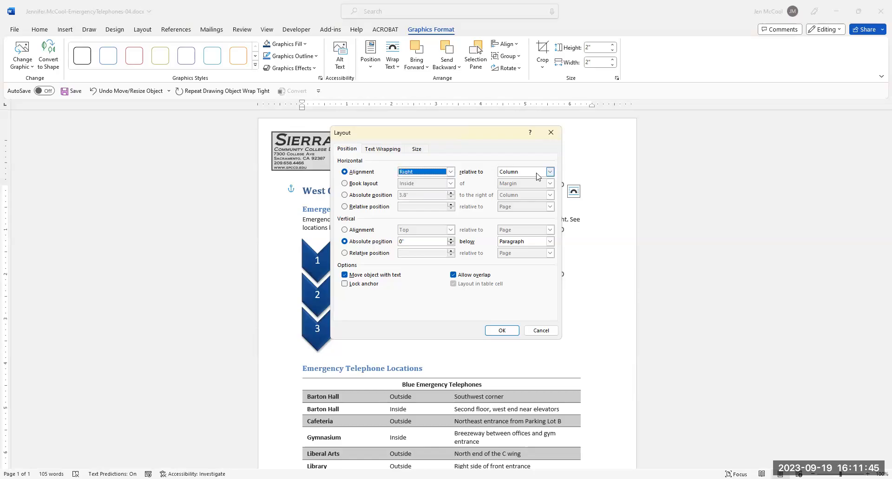
left_click(550, 172)
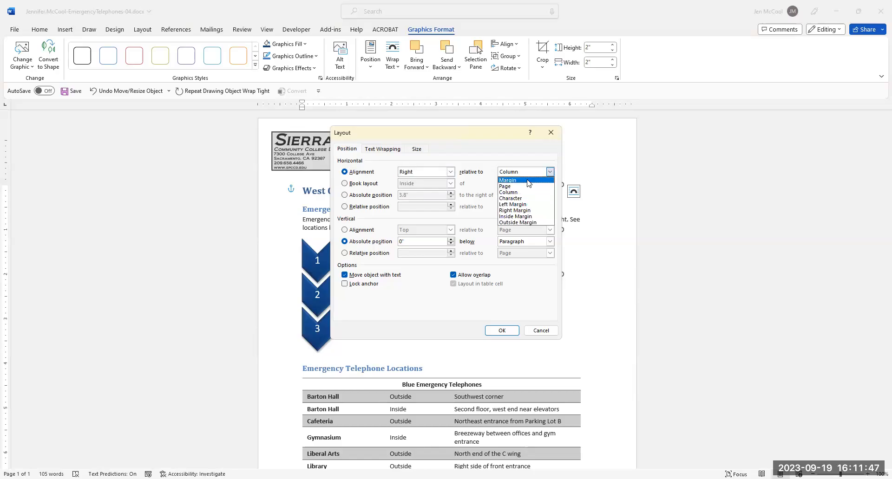
left_click(528, 182)
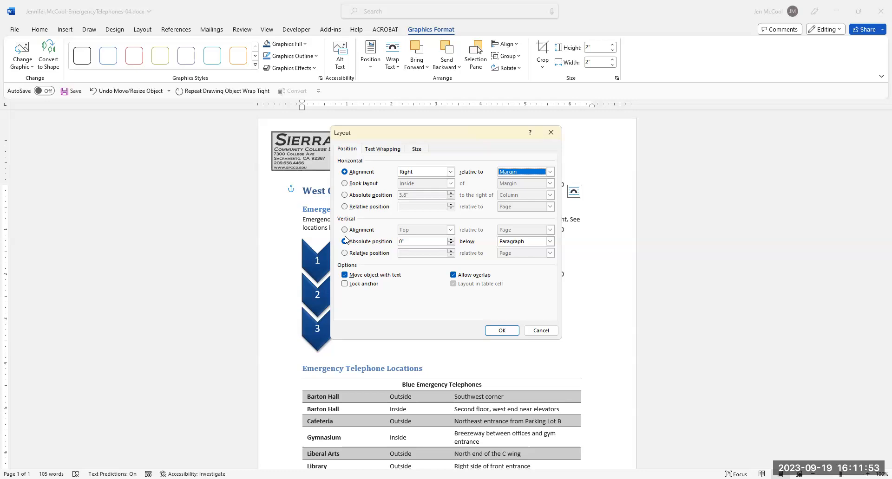
Set the phone icon's vertical absolute position to 1.1" below Margin and apply the layout.
left_click(394, 242)
double_click(394, 242)
type("1.1")
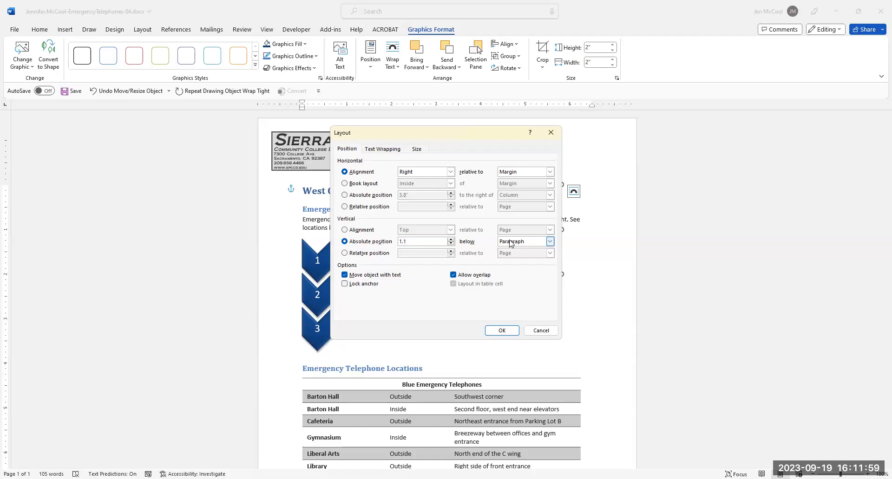
left_click(549, 242)
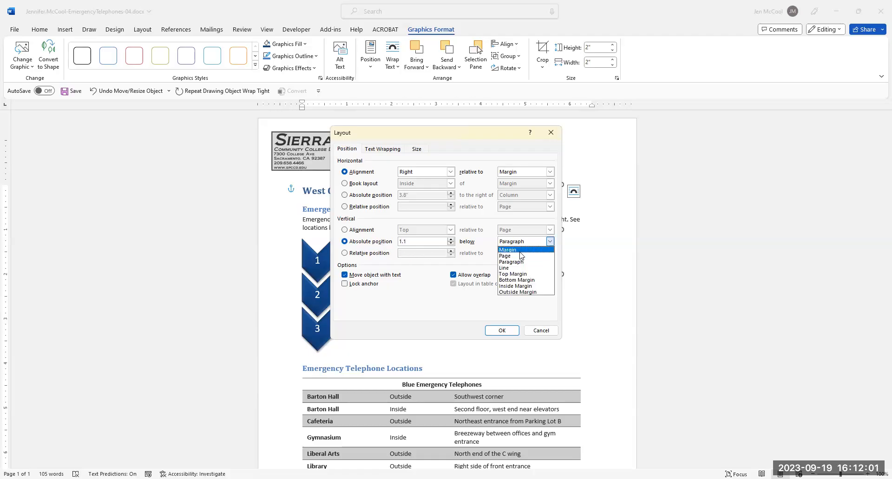
left_click(521, 254)
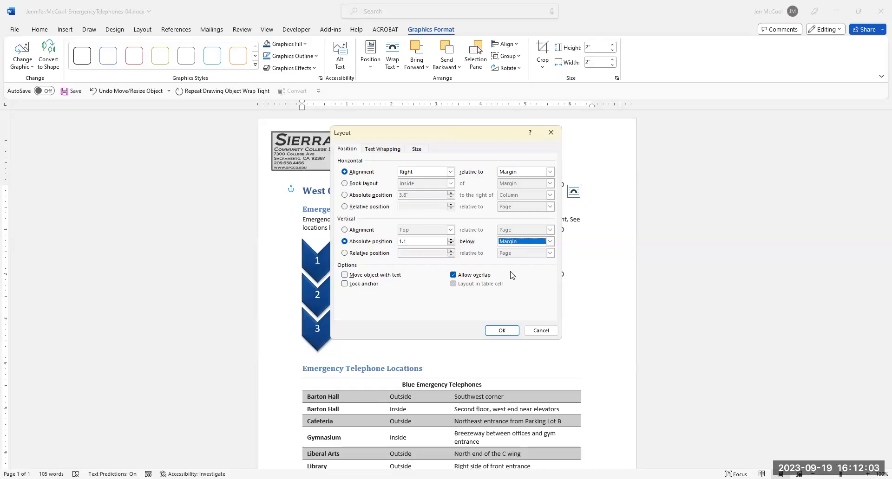
left_click(501, 330)
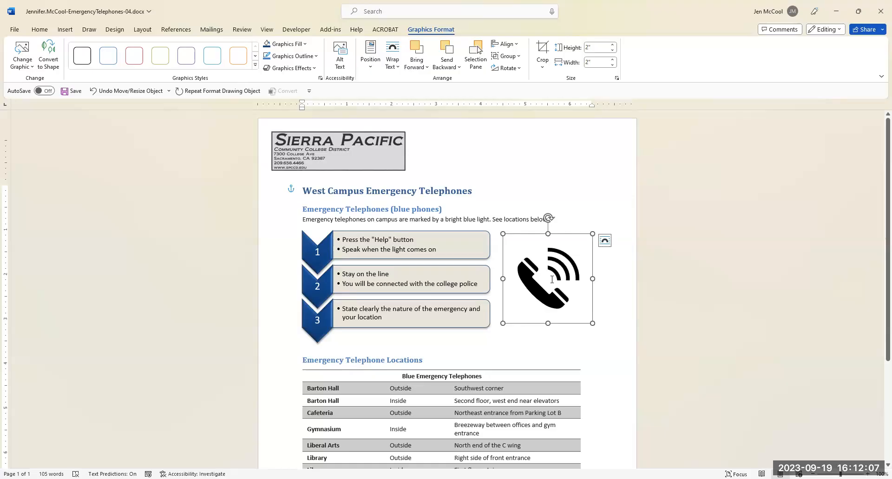
Fill the phone icon with the dark blue theme color and replace its alt text with "Icon of blue phone".
left_click(304, 44)
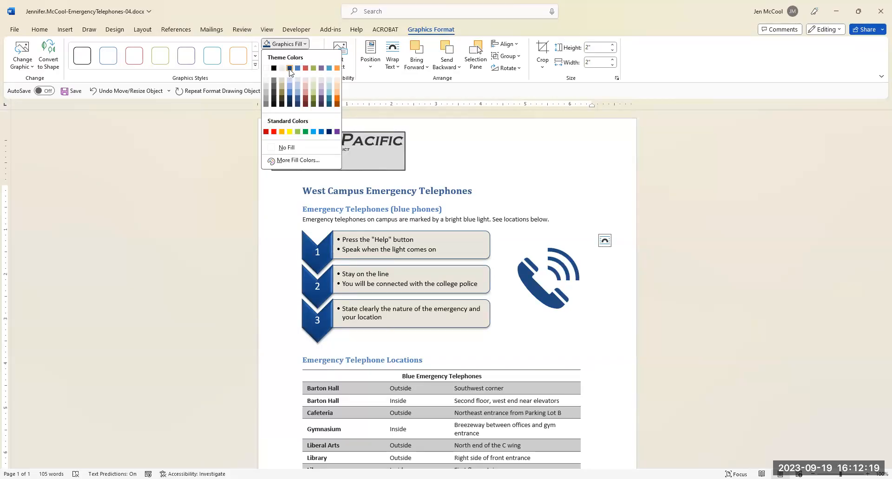
left_click(289, 68)
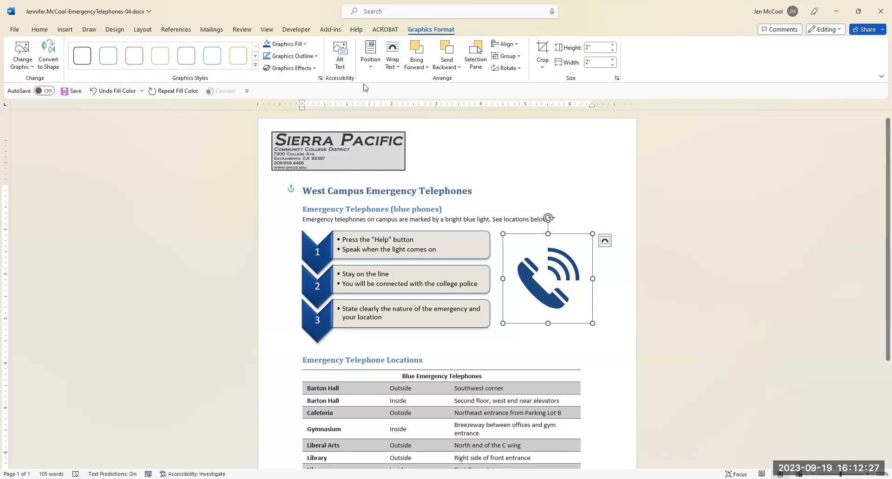
left_click(346, 65)
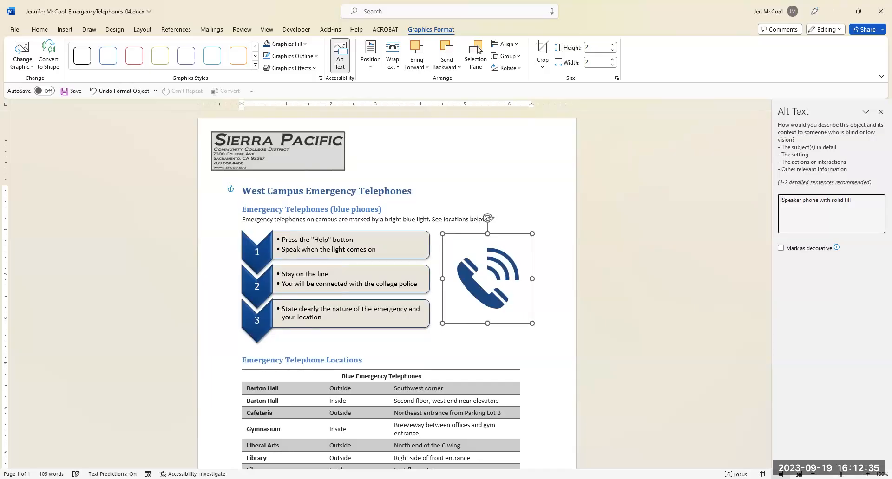
left_click_drag(854, 200, 776, 203)
type("Icon of blue phone")
left_click(880, 112)
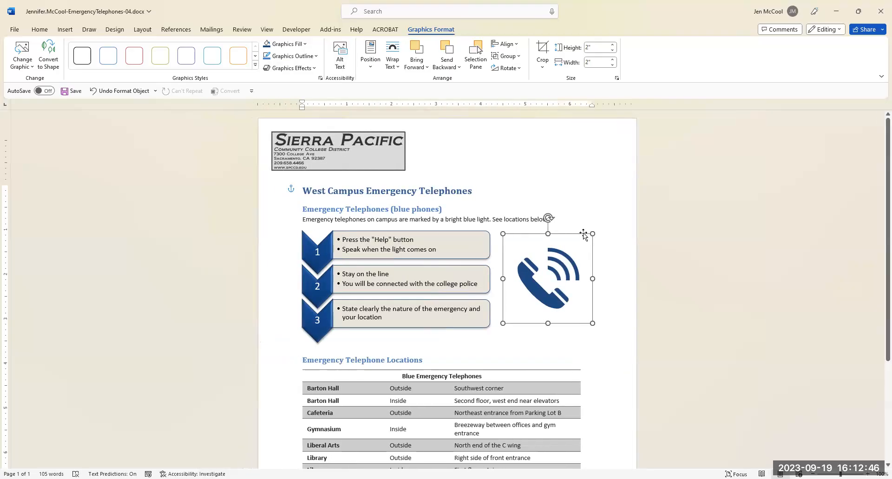
left_click(581, 194)
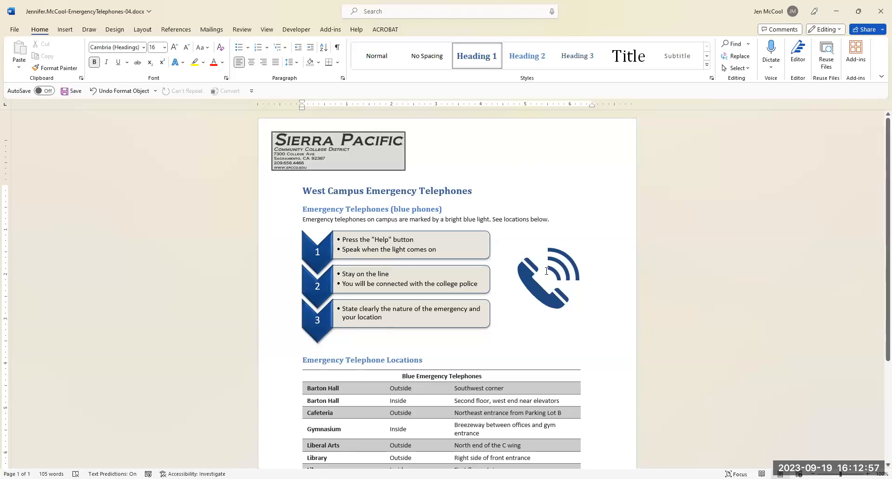
Review the finished page down to the footer date and save the document.
scroll(564, 370, "down", 2)
scroll(565, 390, "down", 1)
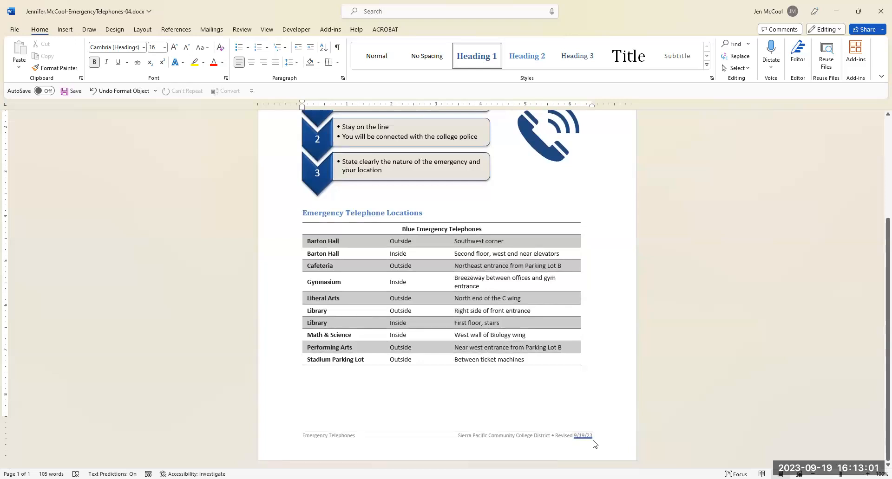
scroll(416, 391, "up", 2)
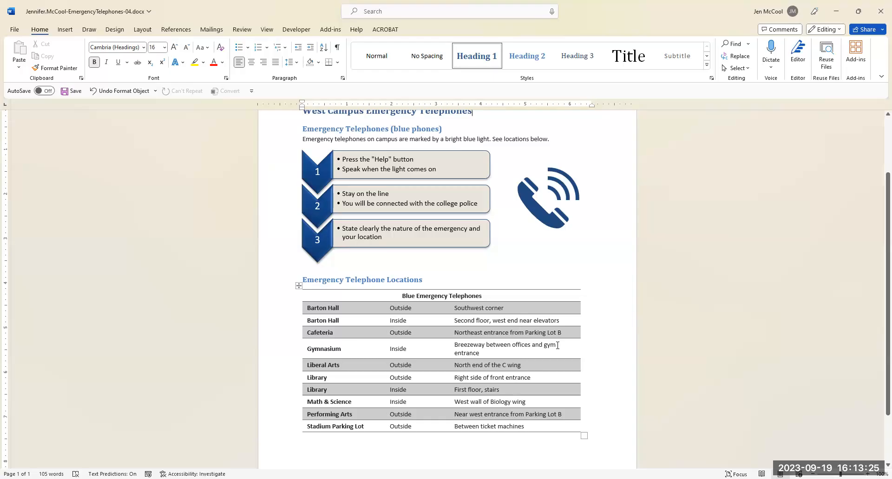
left_click(534, 272)
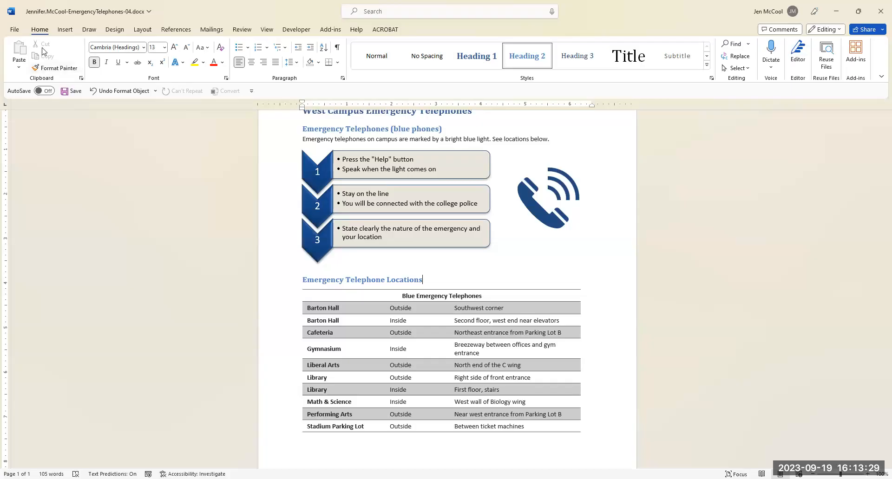
left_click(72, 91)
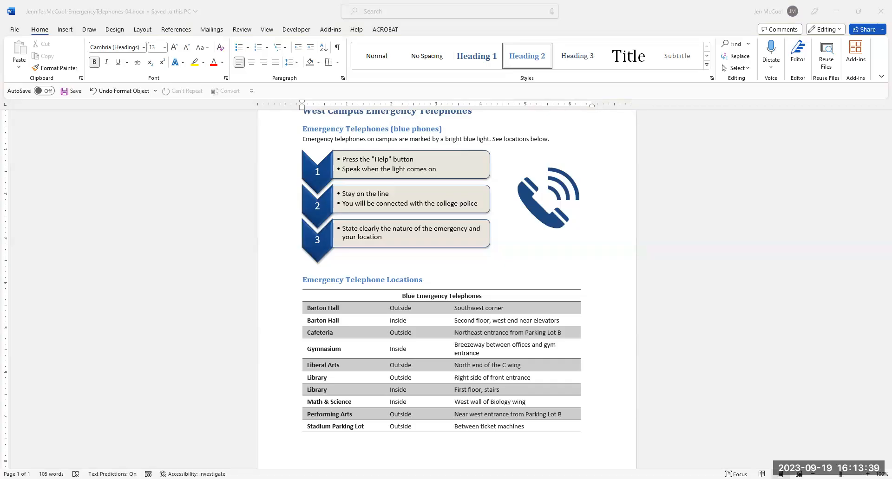
Switch to the SIMnet project page in the browser, upload the completed EmergencyTelephones-04.docx file, submit it for grading and check the results.
key("alt+Tab")
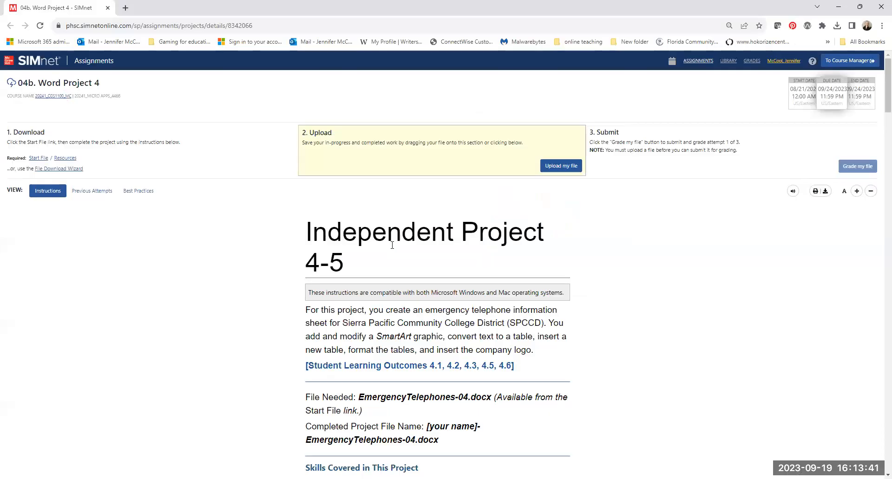
left_click(558, 169)
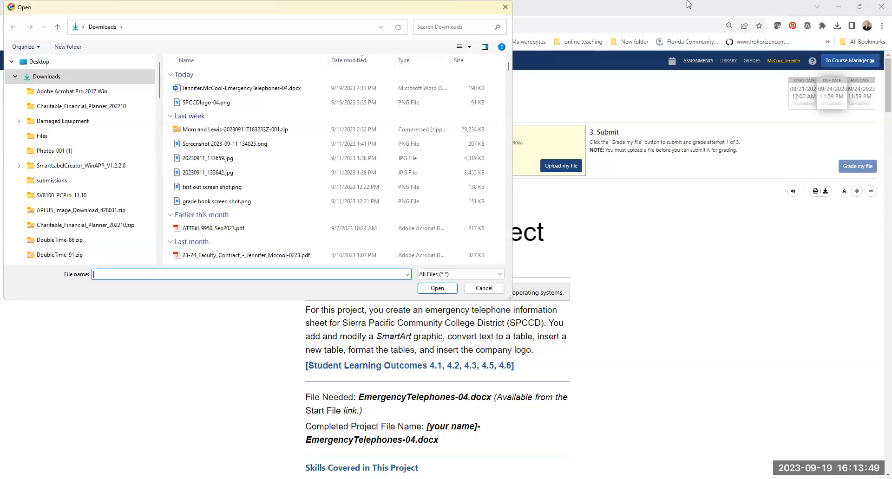
left_click(263, 91)
double_click(264, 91)
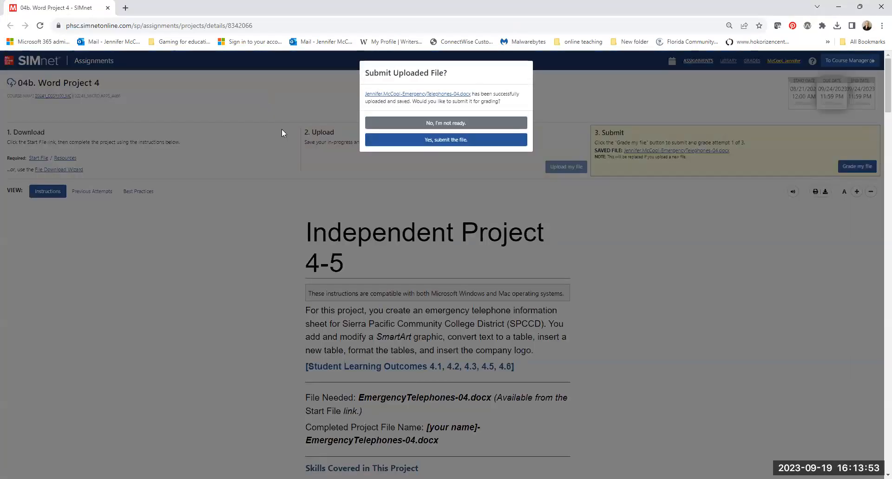
left_click(441, 141)
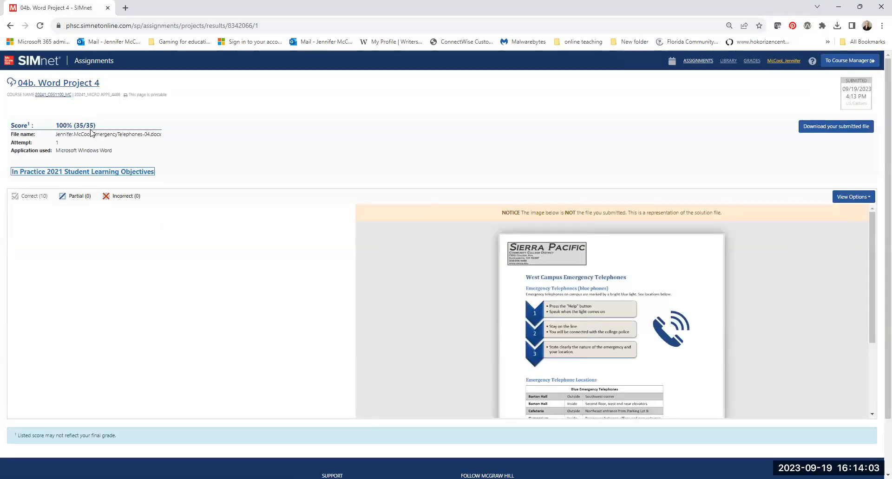
scroll(215, 233, "down", 1)
scroll(140, 186, "up", 1)
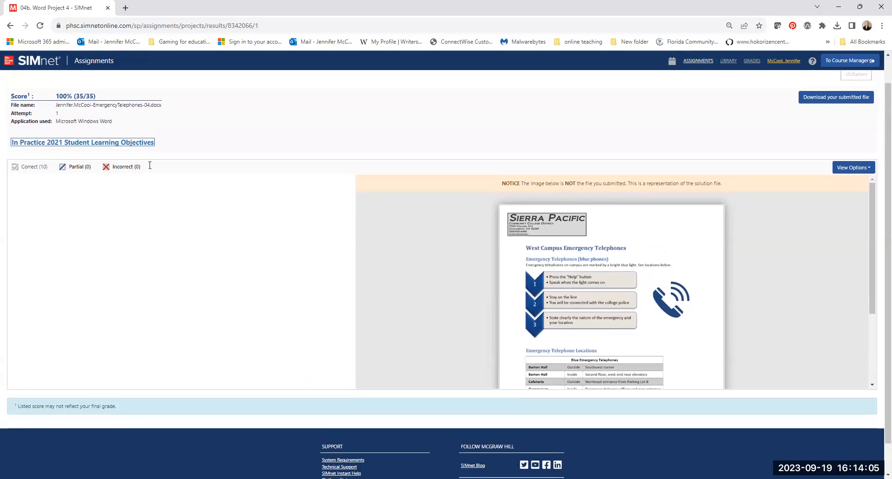